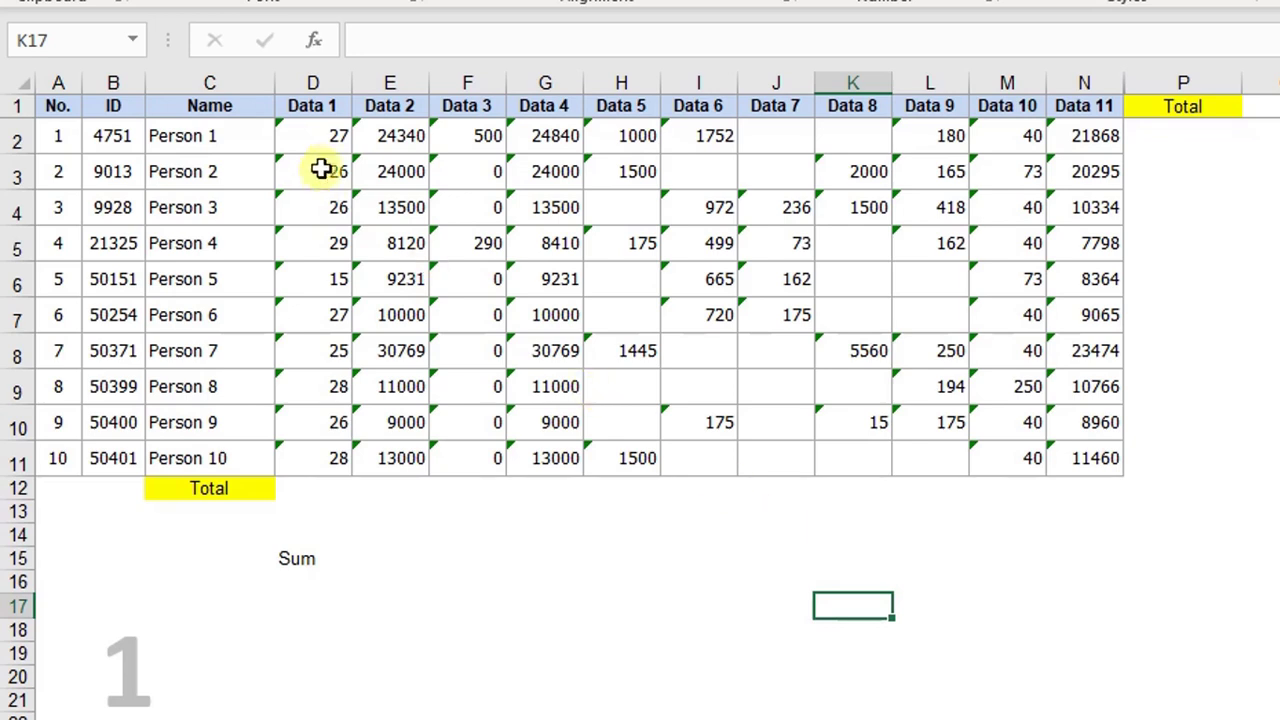
Inspect the text-stored Data values and their error options, leaving them unconverted
left_click_drag(331, 135, 334, 457)
left_click(444, 520)
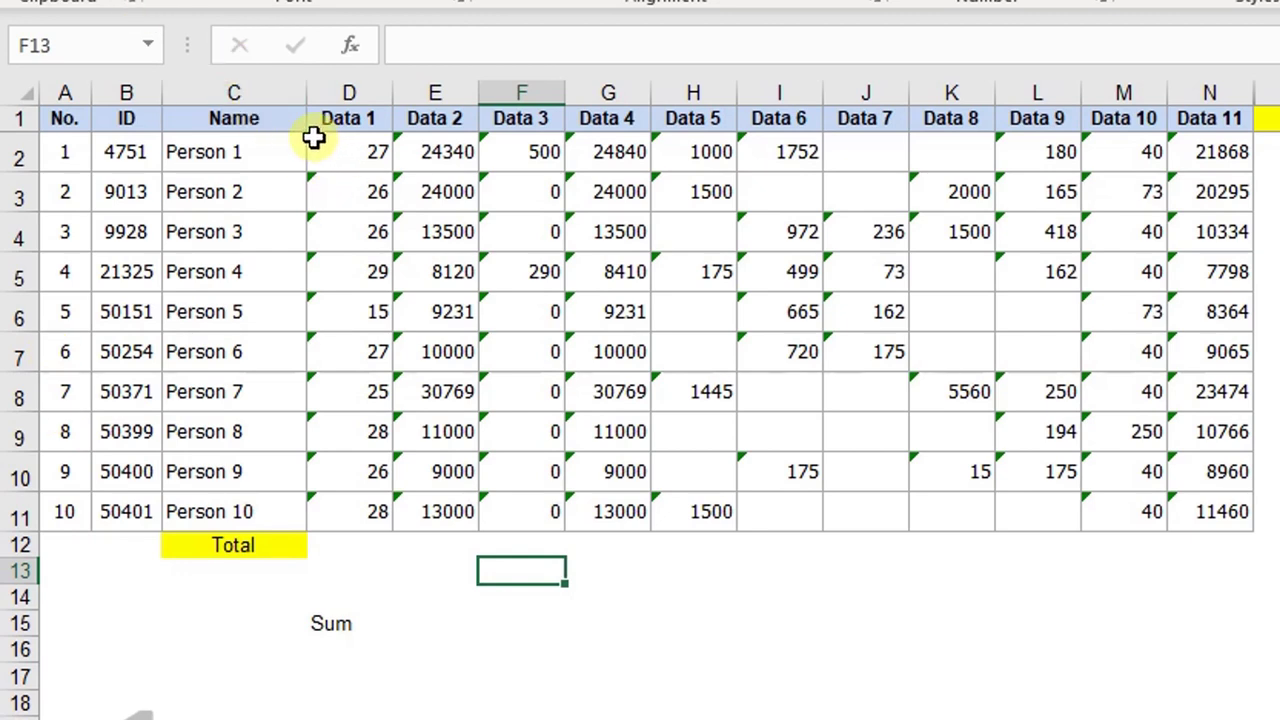
left_click_drag(333, 146, 1193, 513)
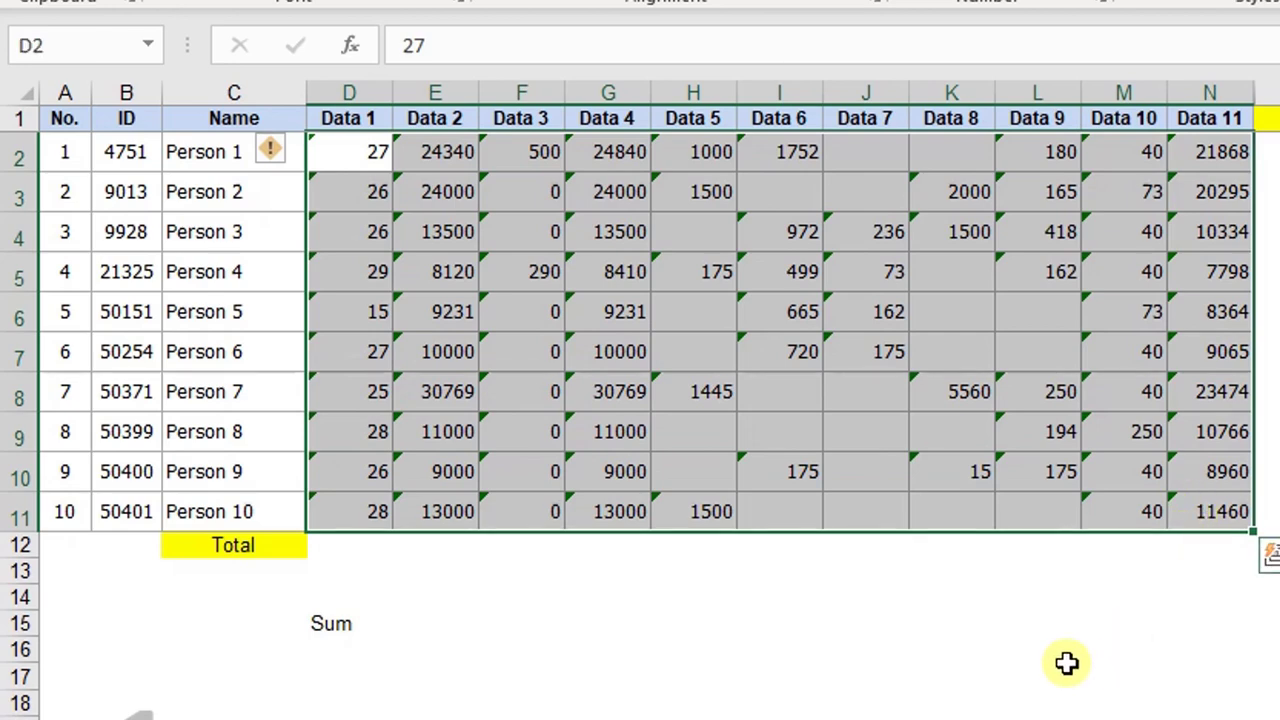
left_click(1003, 646)
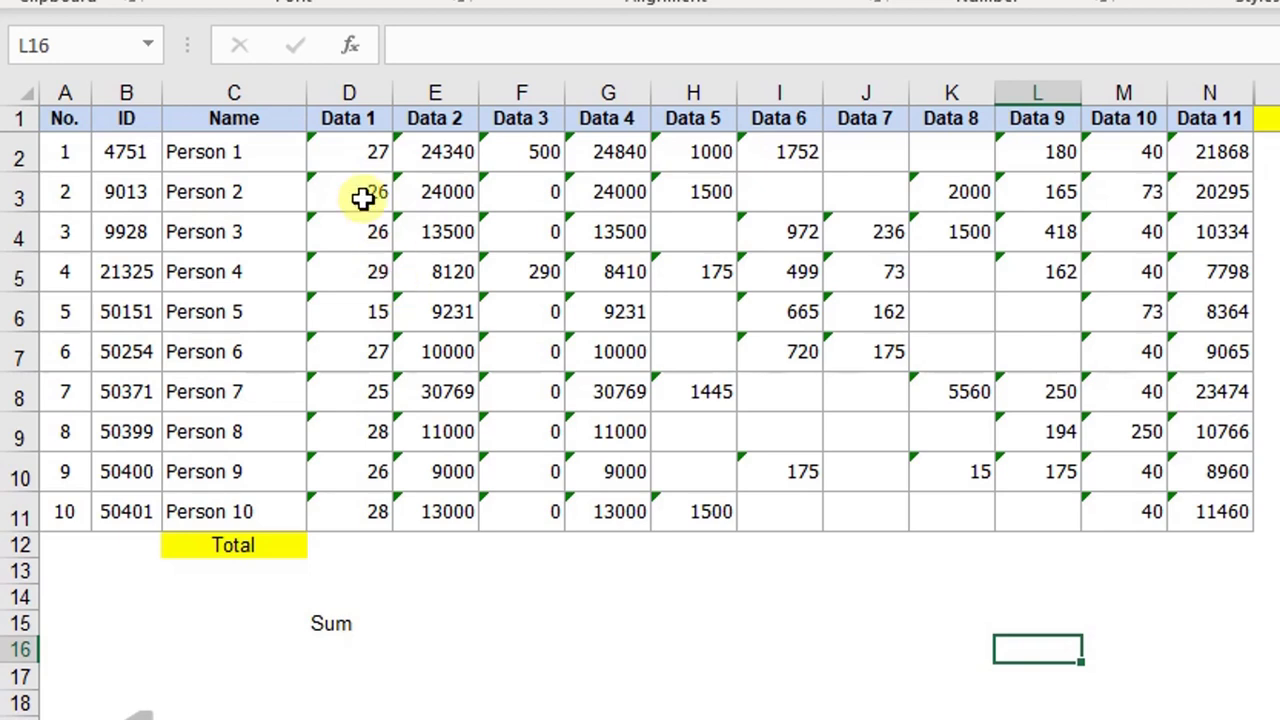
left_click_drag(352, 155, 1186, 512)
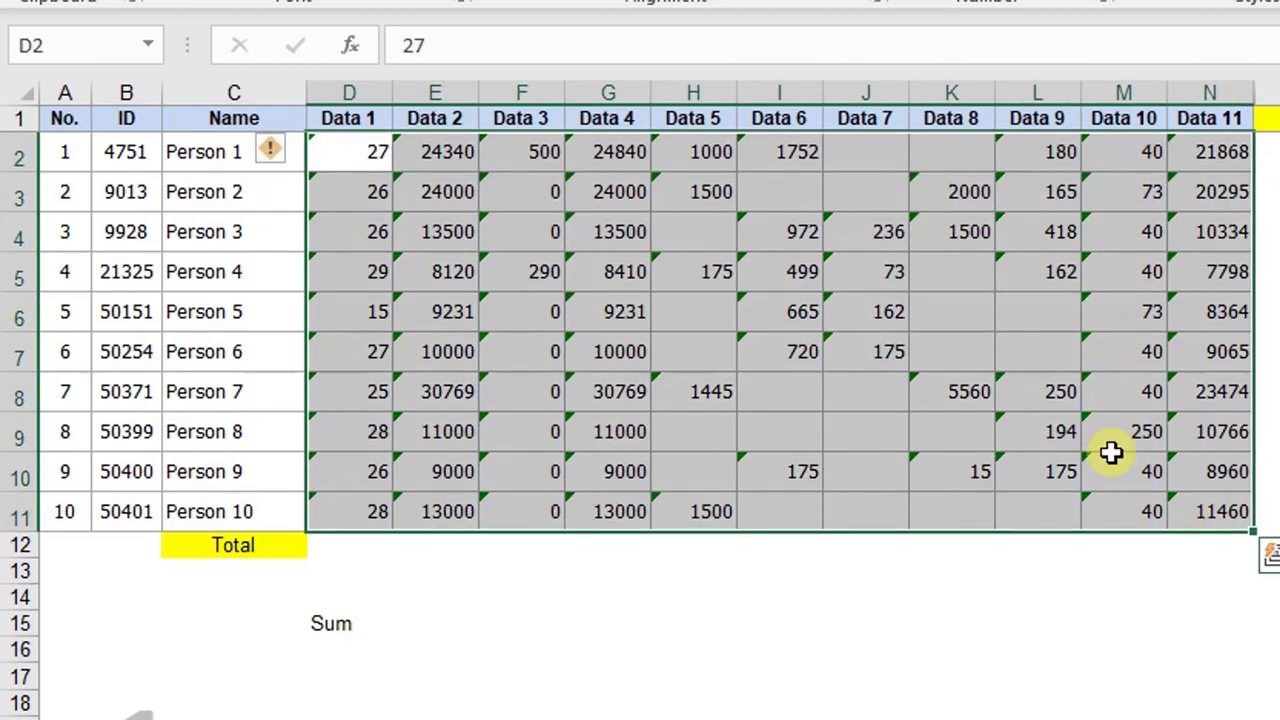
left_click(278, 155)
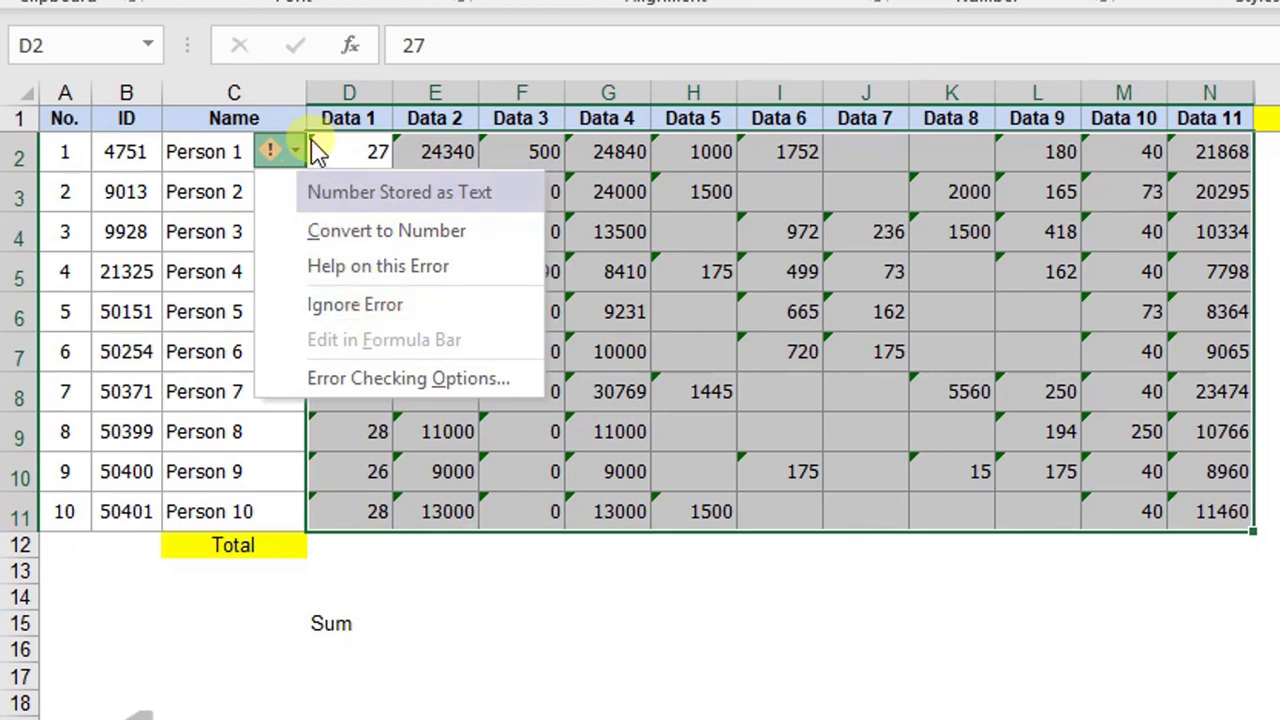
left_click(340, 233)
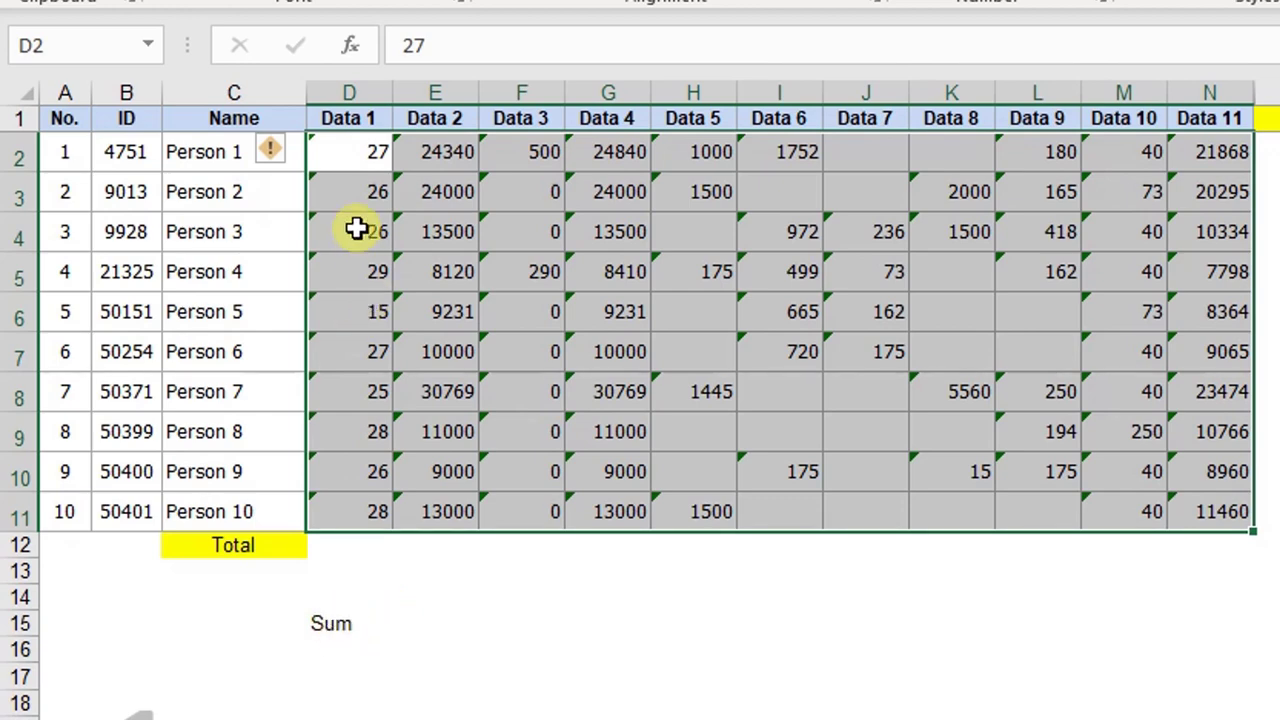
Replace the Sum label in D15 with the formula =SUM(D2:D11)
left_click(344, 620)
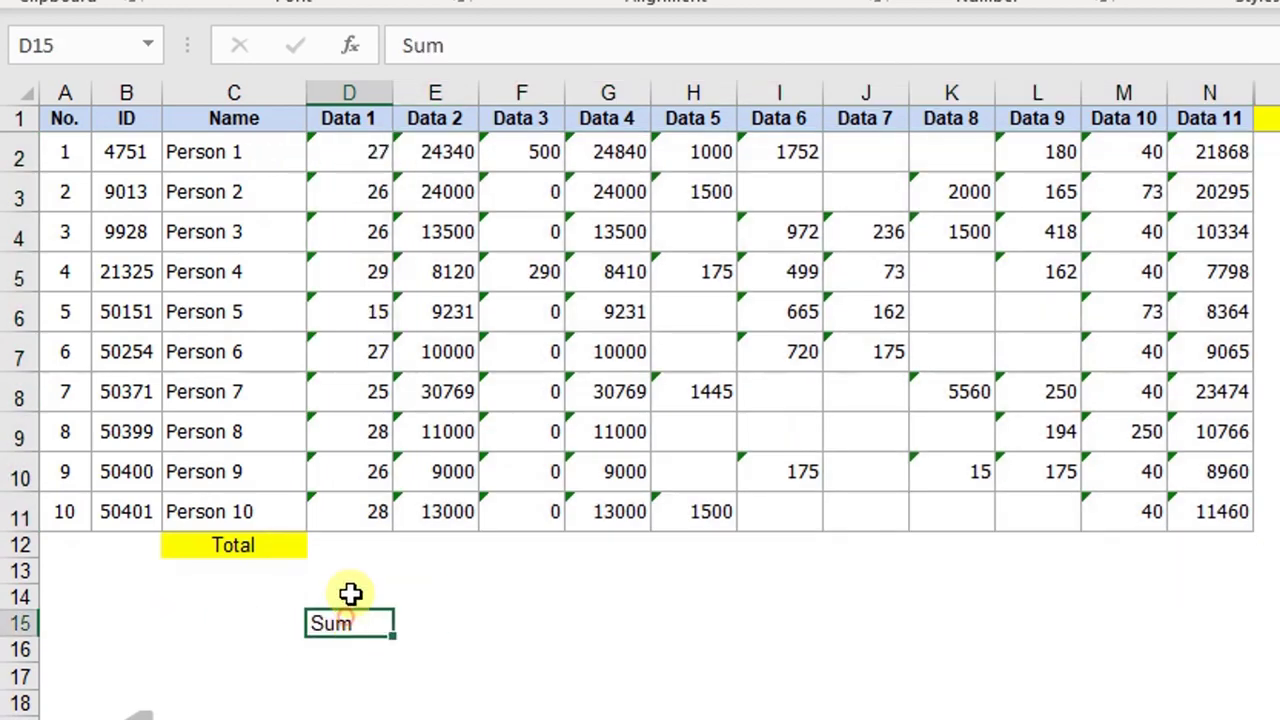
key("Delete")
type("=sum")
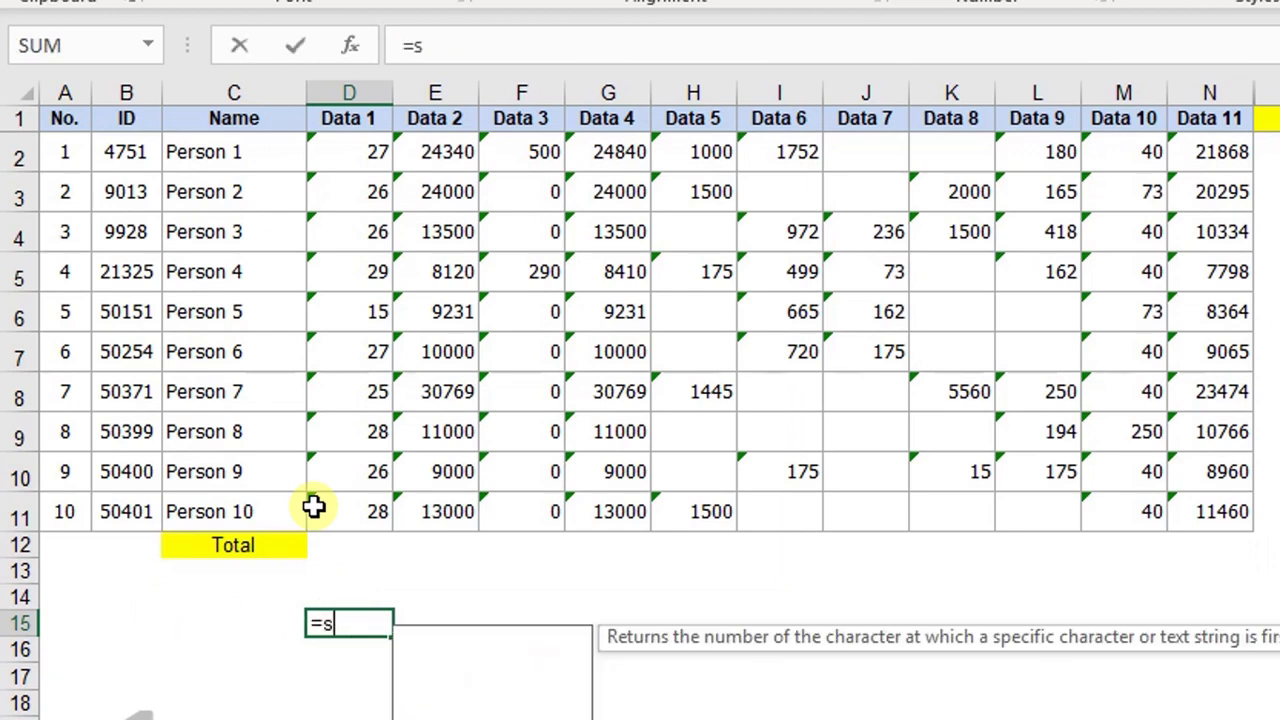
key("Tab")
key("Up")
key("Up")
key("Up")
key("Up")
key("shift+Up")
key("shift+Up")
key("shift+Up")
key("shift+Up")
key("shift+Up")
key("shift+Up")
key("shift+Up")
key("shift+Up")
key("shift+Up")
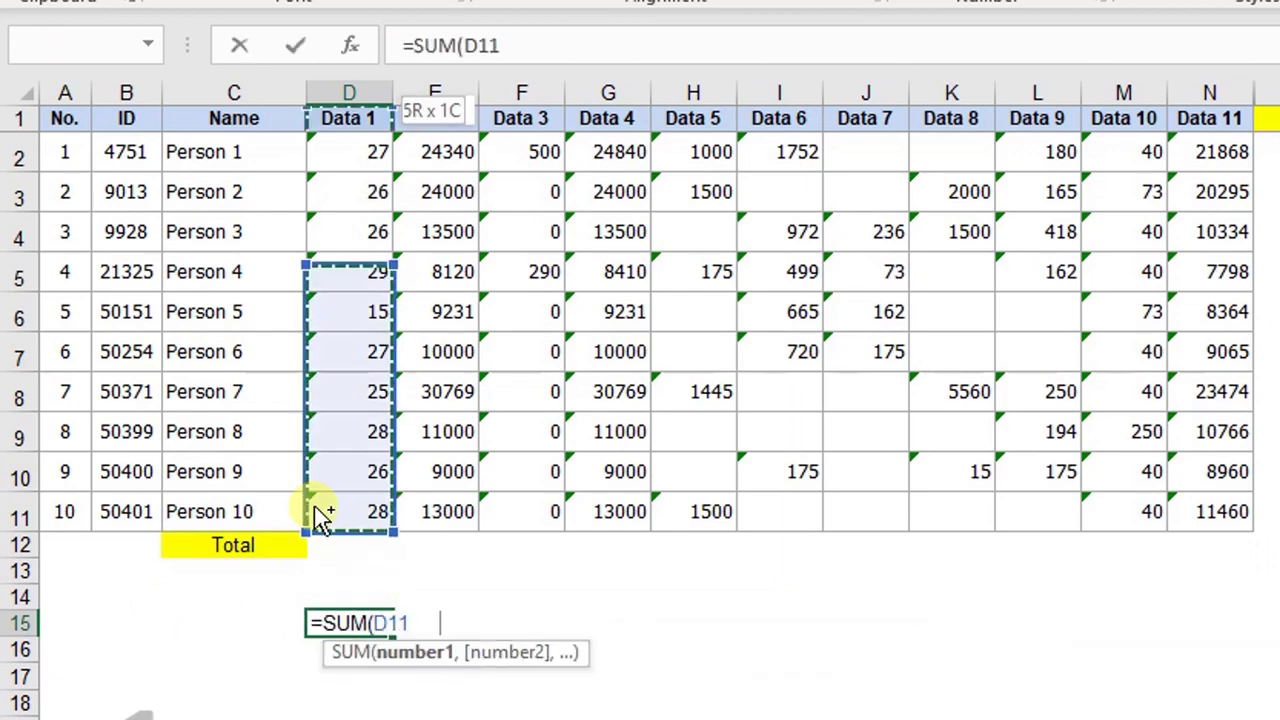
key("Return")
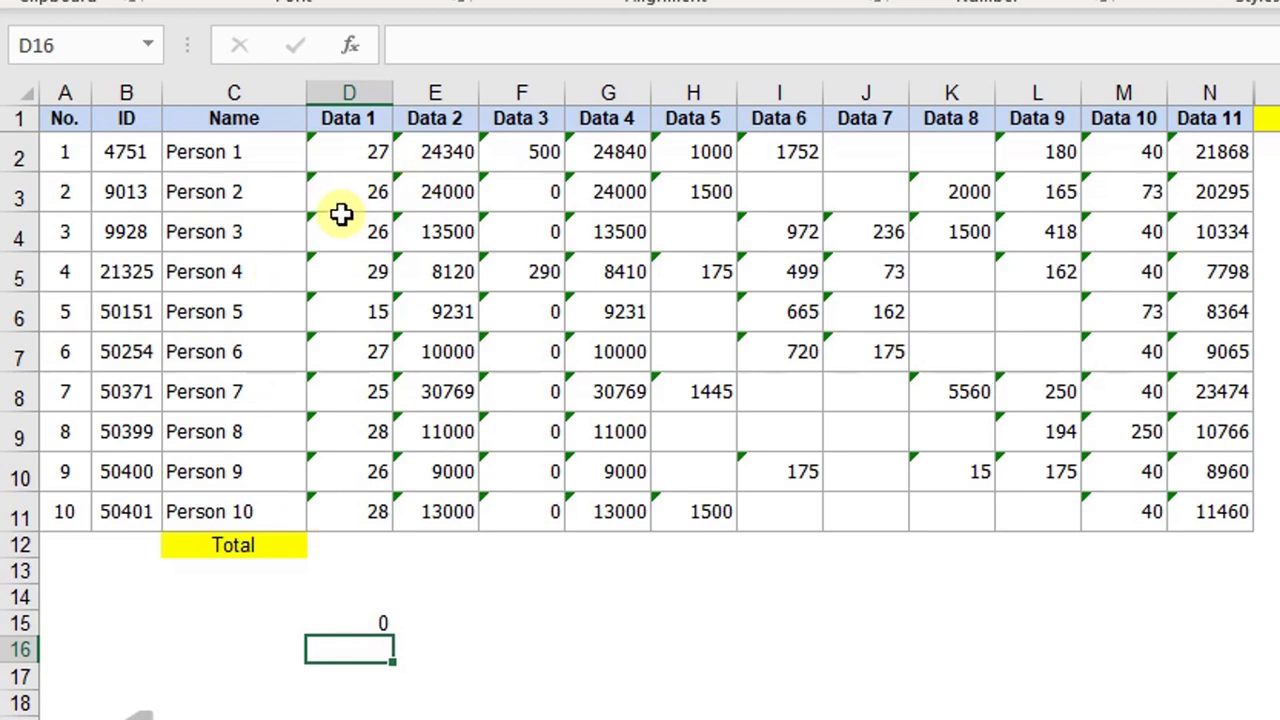
Recheck the data's error options and confirm the D15 total returns 0
left_click_drag(345, 152, 1214, 530)
left_click(284, 146)
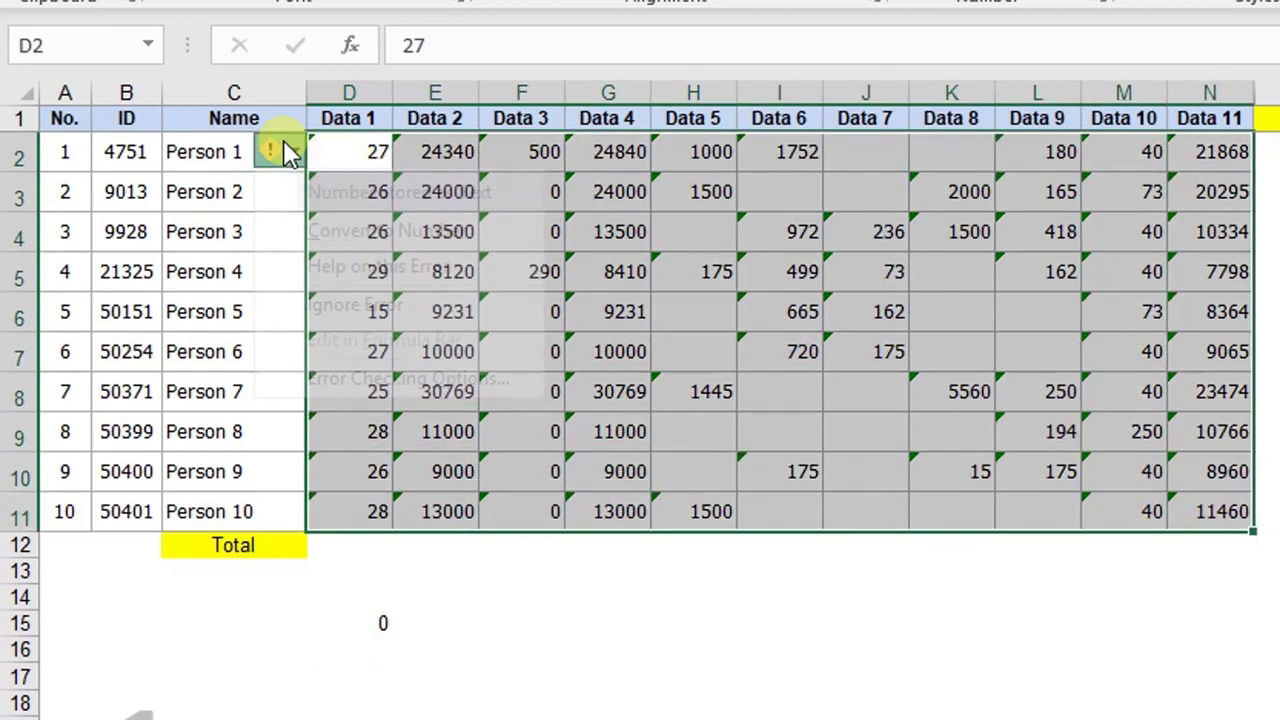
key("Escape")
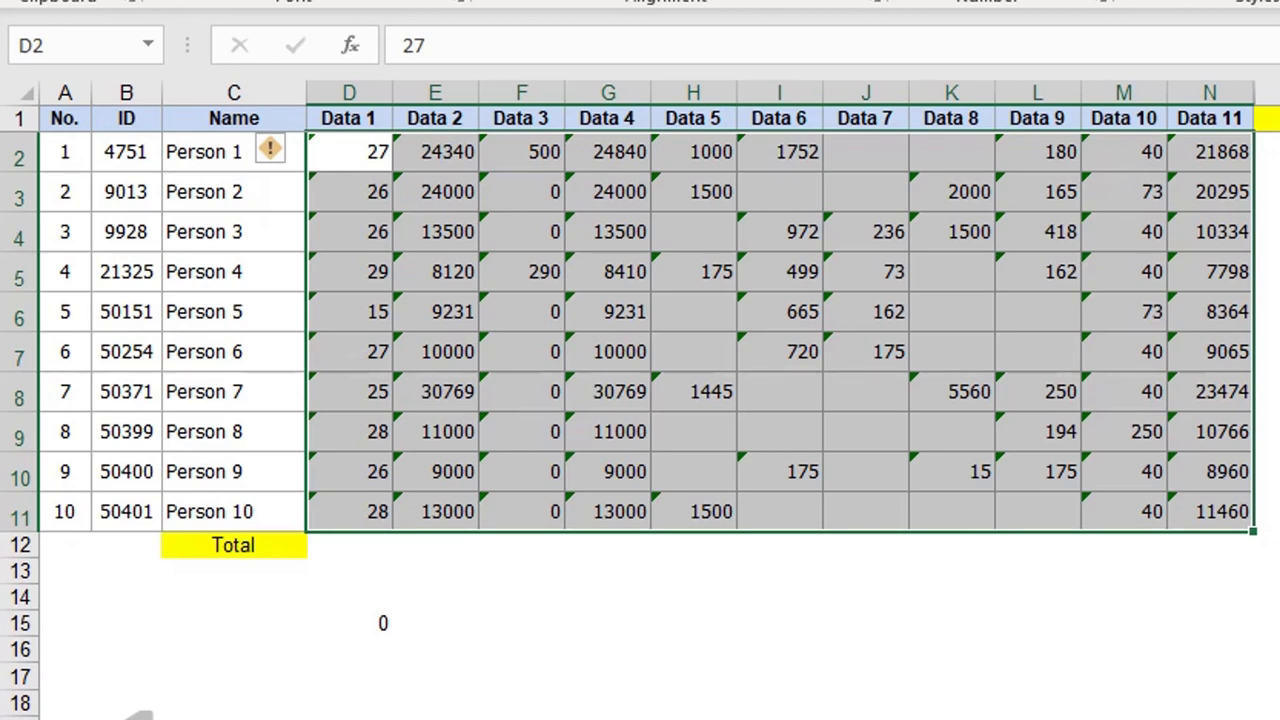
left_click(372, 621)
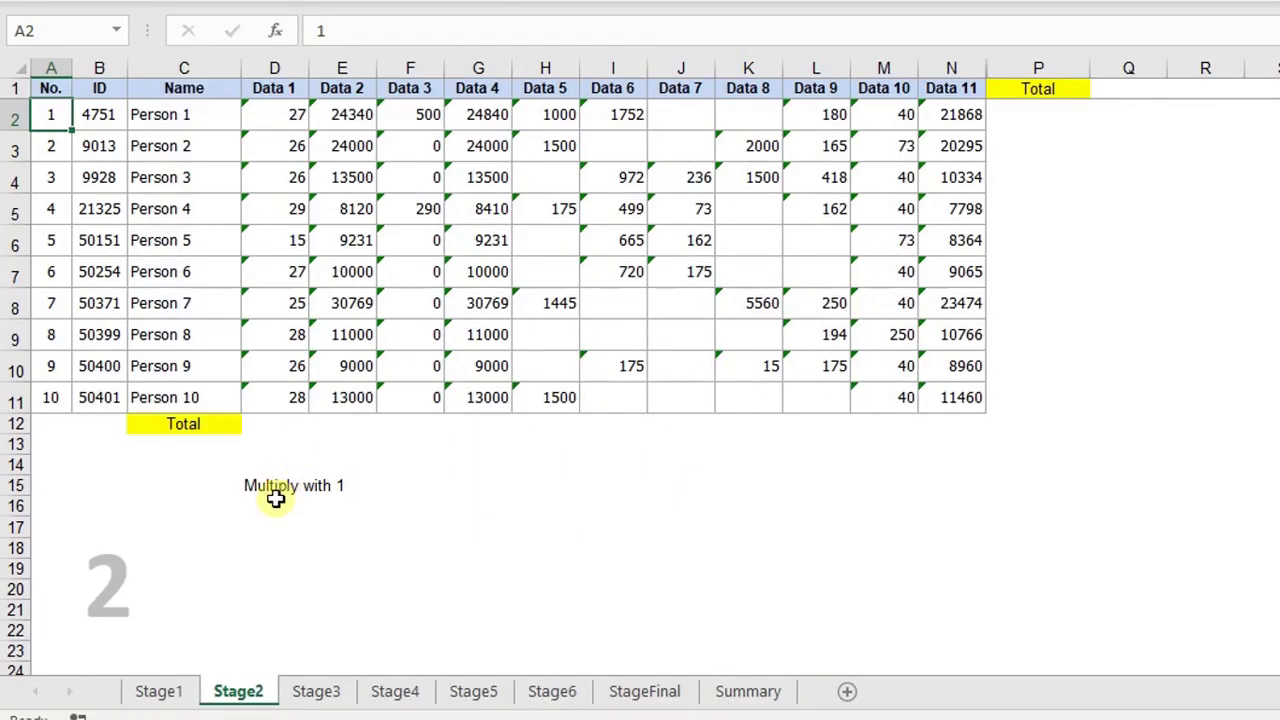
Enter the multiplier 1 in G15 and copy it
left_click(256, 479)
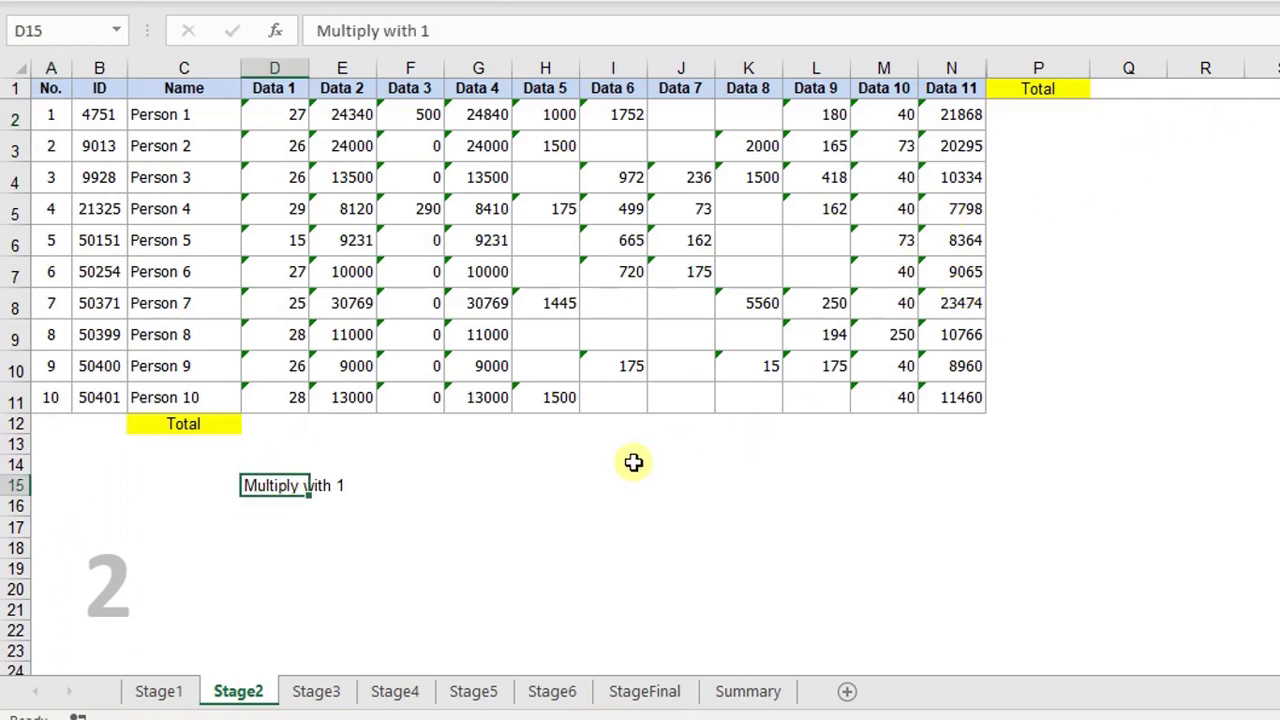
left_click(499, 486)
type("1")
key("Return")
left_click(499, 486)
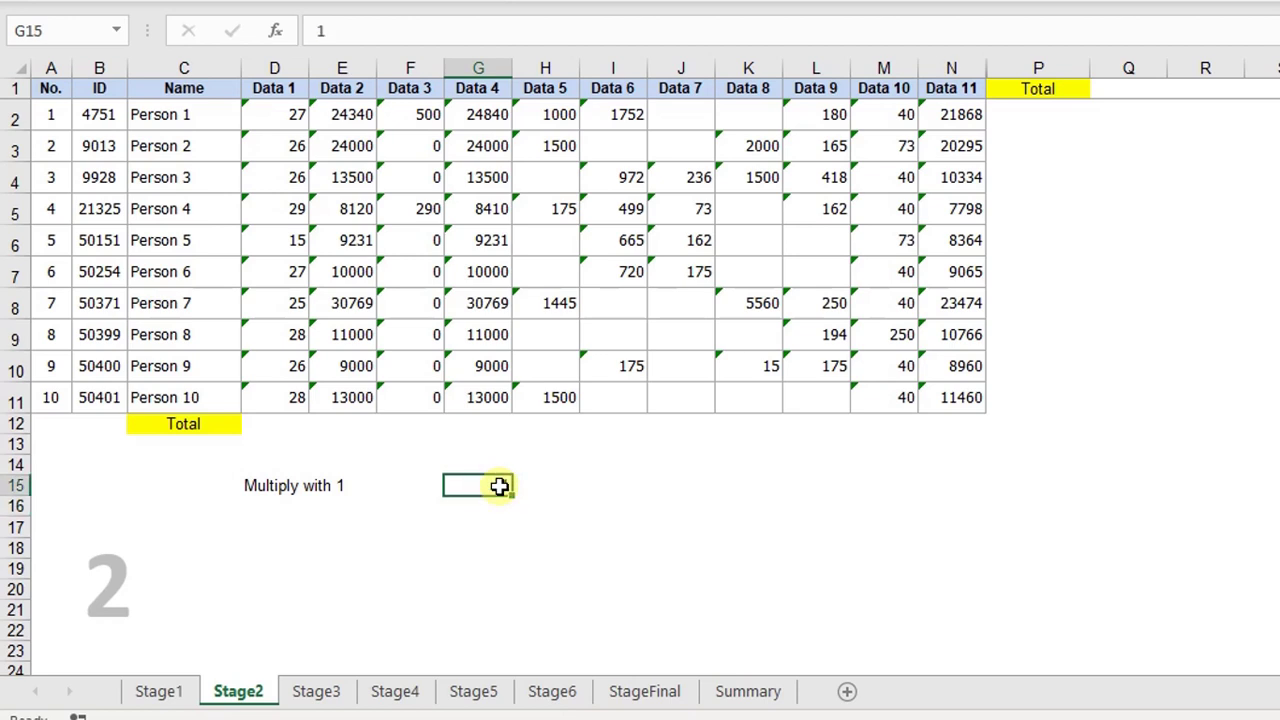
key("ctrl+c")
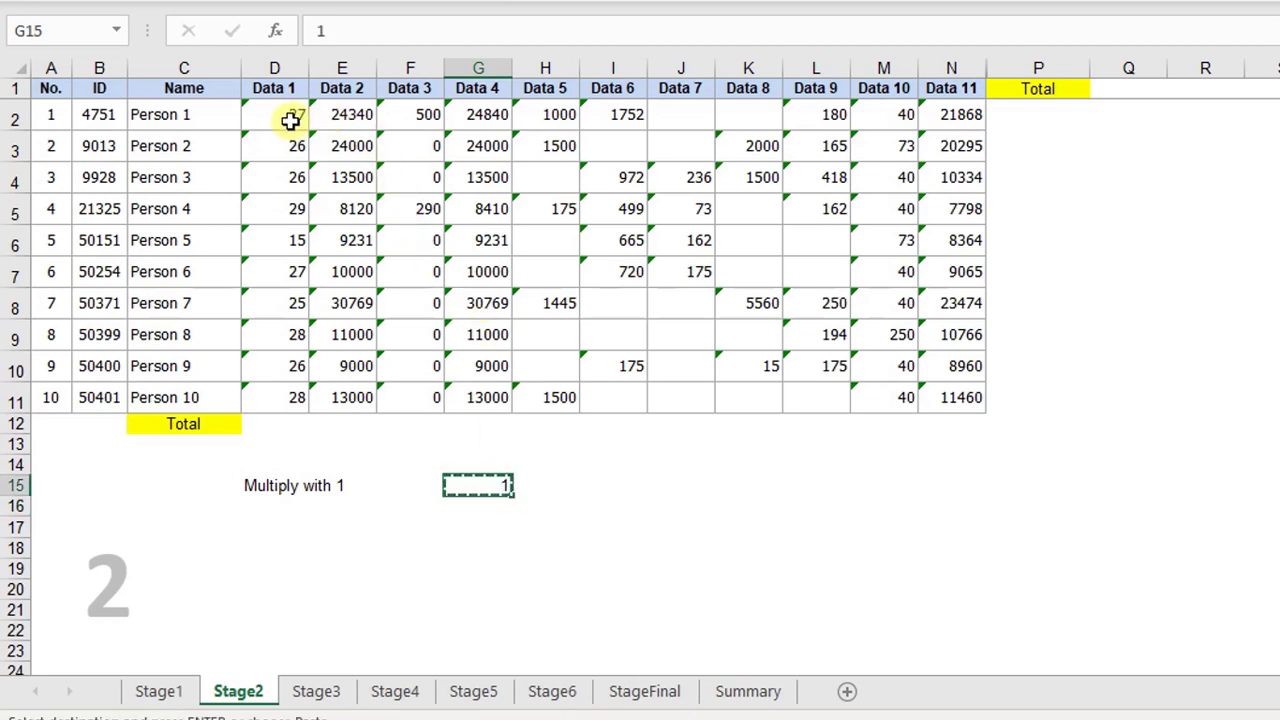
Paste Special with Multiply onto the D2:N11 data to make it numeric
left_click_drag(291, 115, 940, 397)
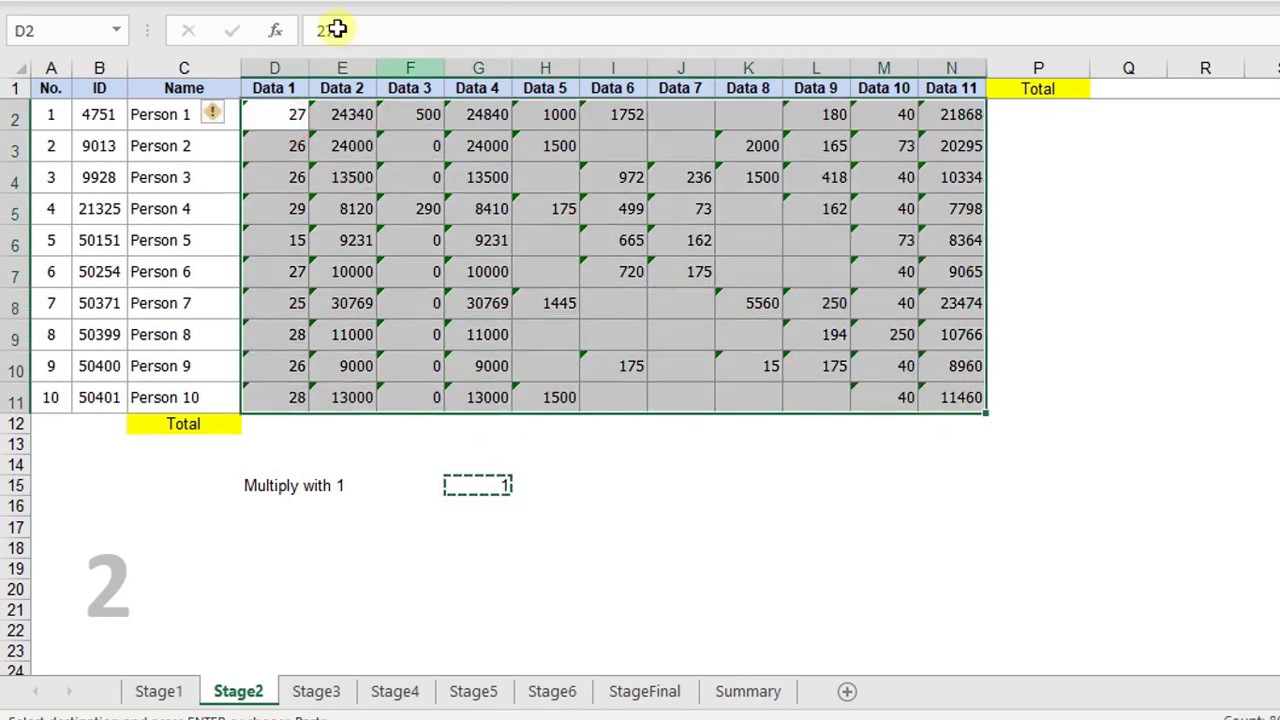
key("alt+h")
key("v")
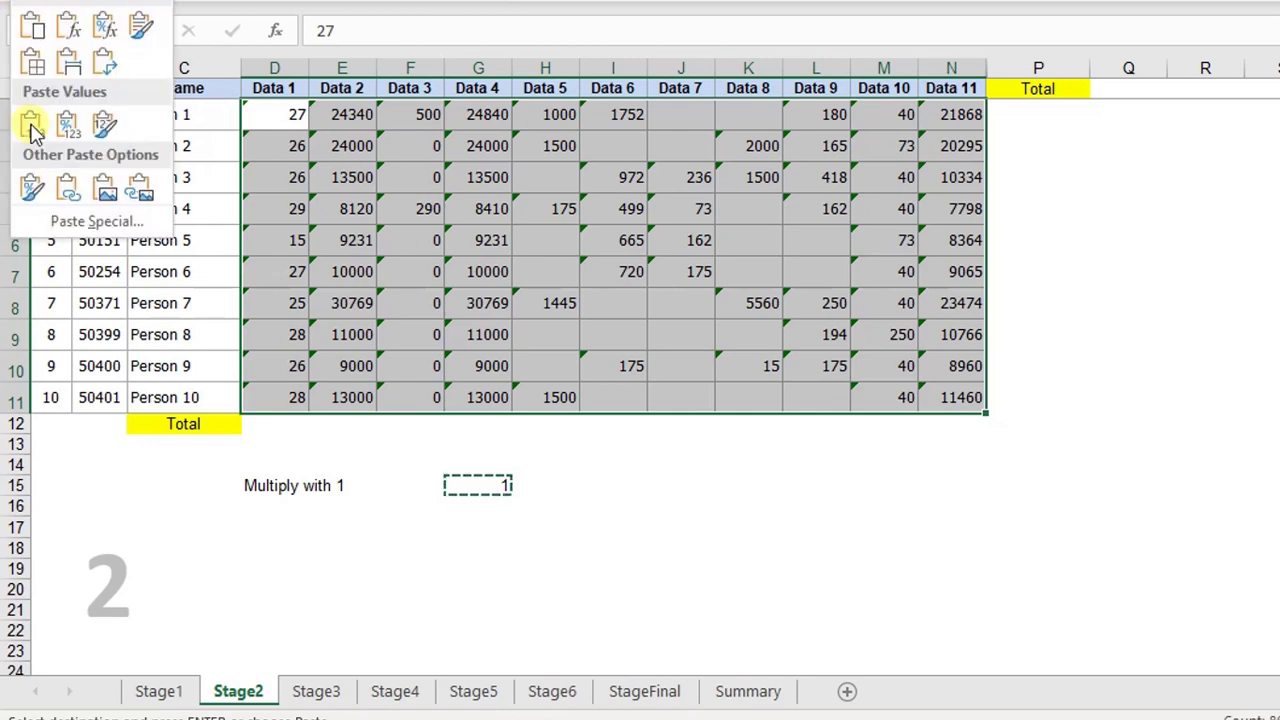
left_click(46, 234)
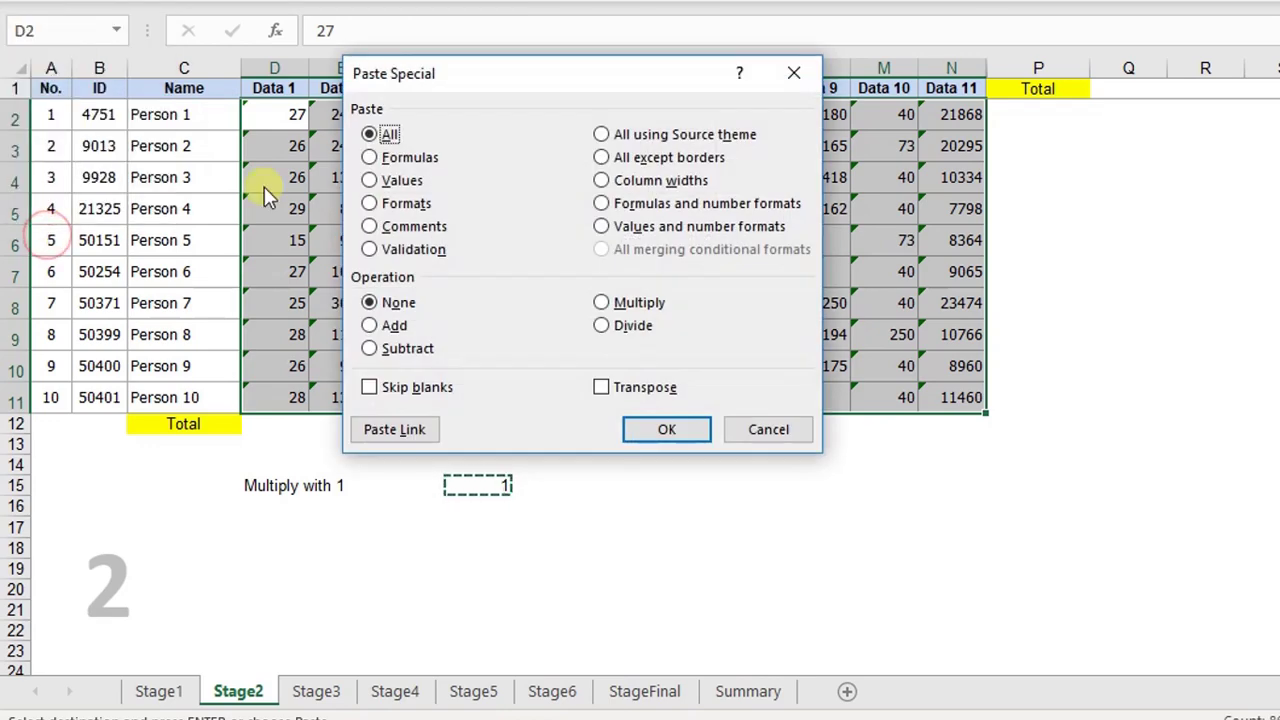
left_click_drag(380, 77, 718, 2)
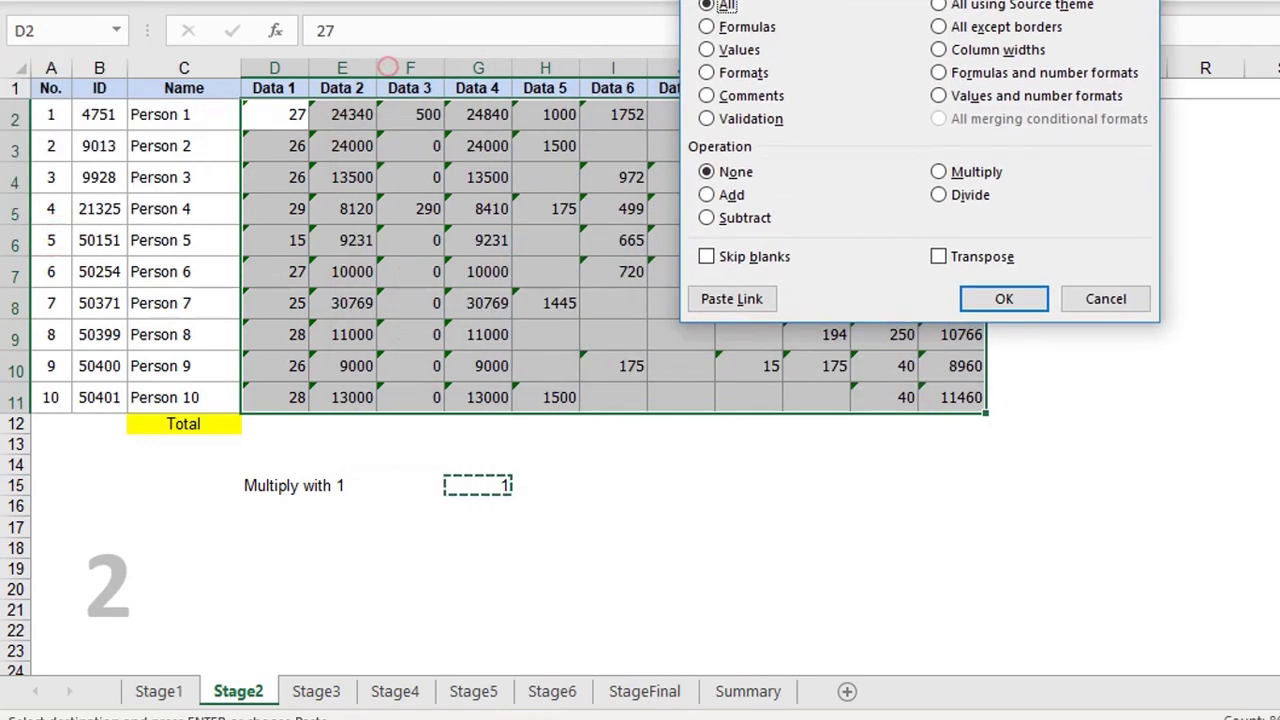
left_click(966, 174)
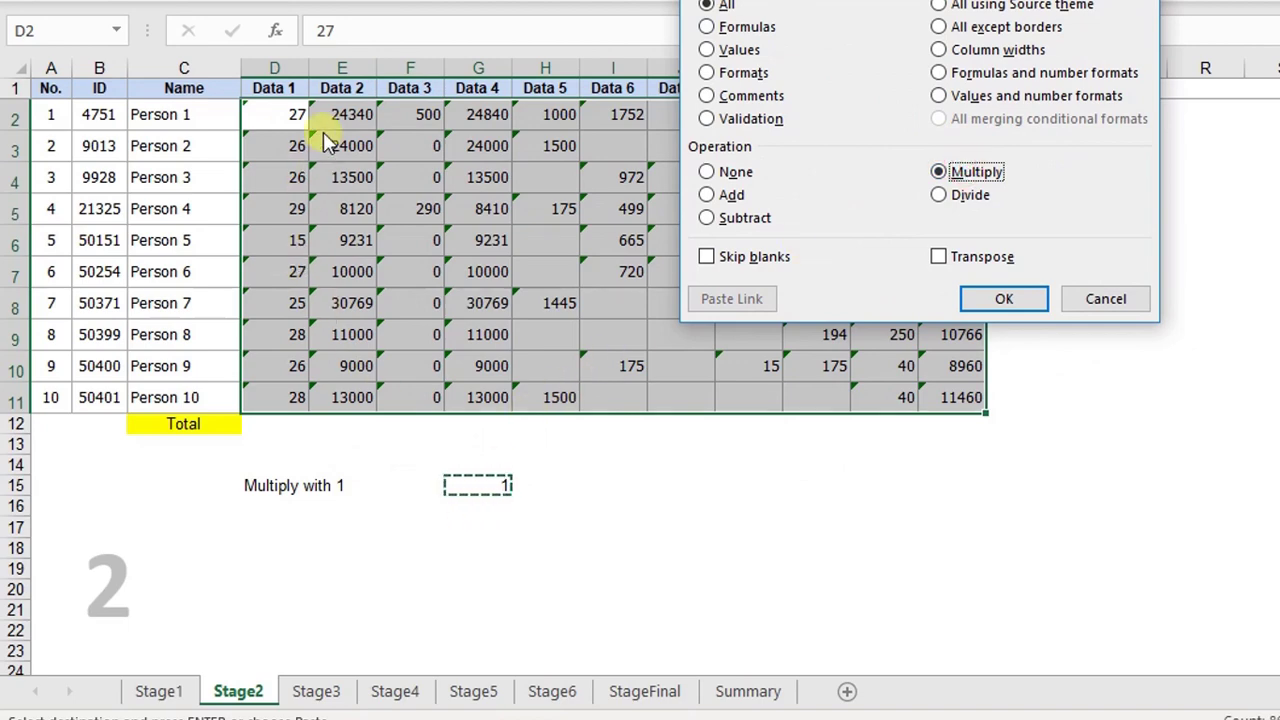
left_click(1004, 300)
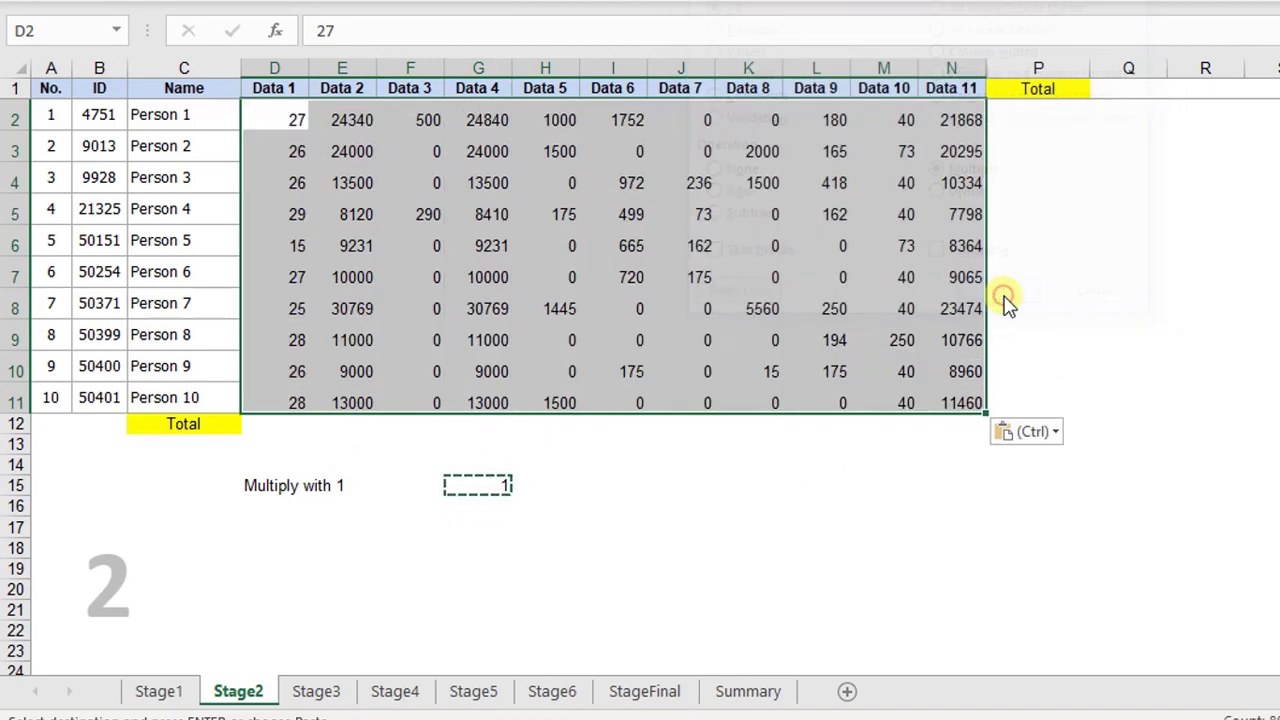
left_click(621, 496)
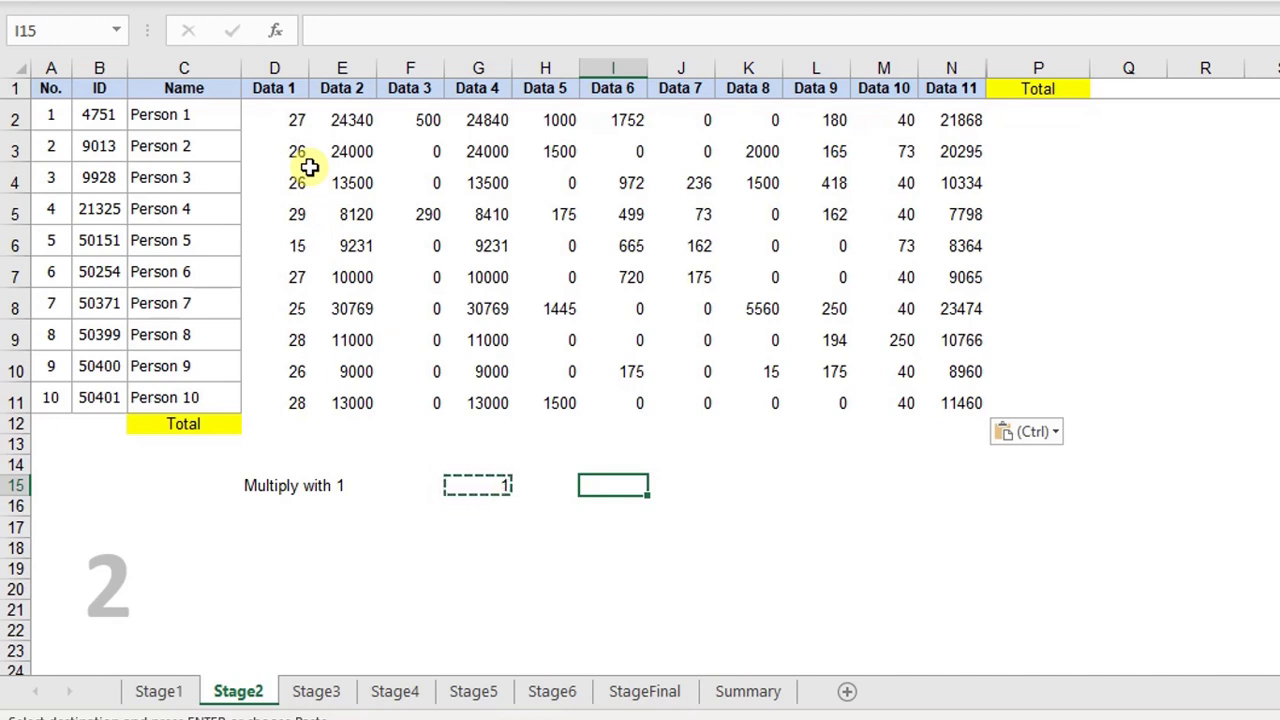
left_click(175, 691)
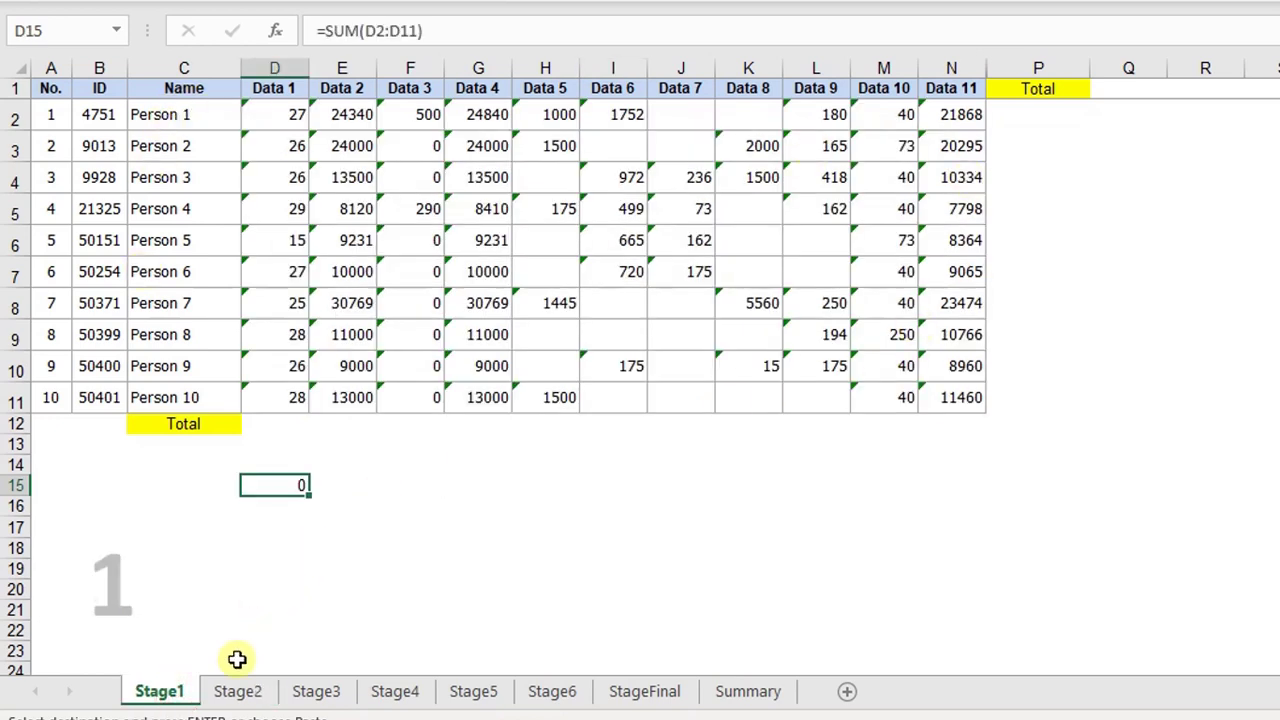
left_click_drag(294, 114, 943, 396)
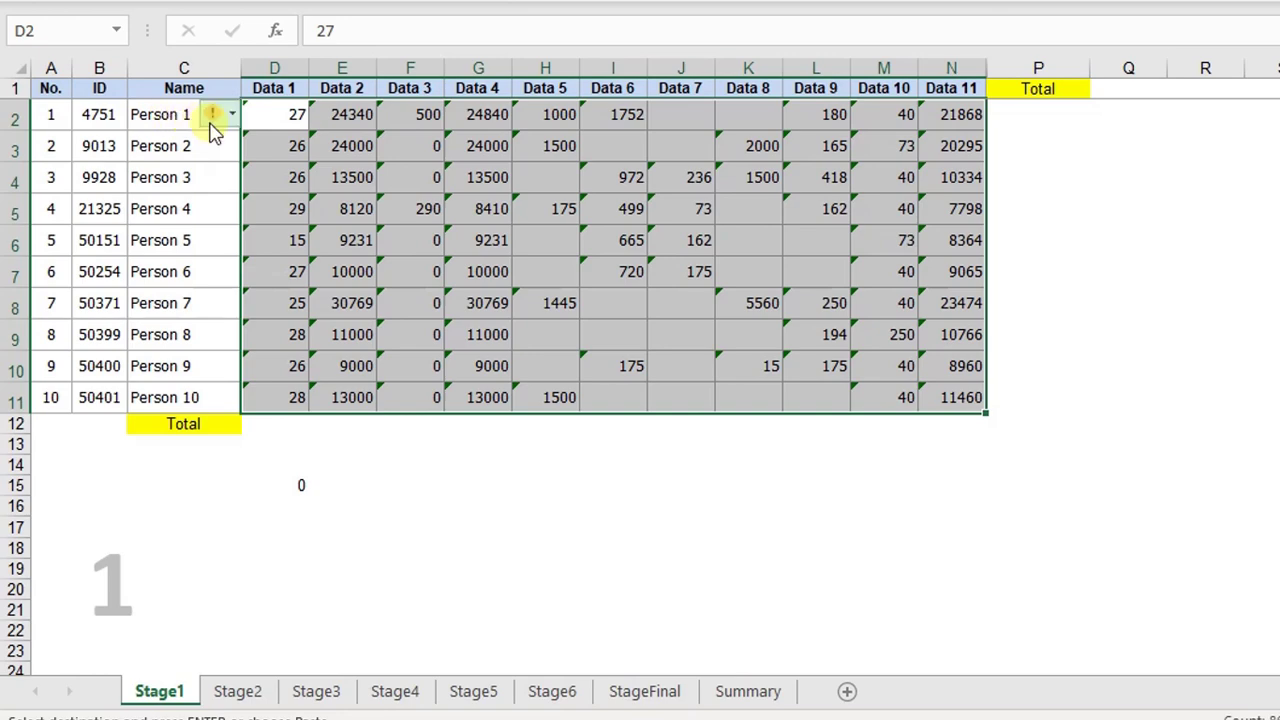
mouse_move(212, 131)
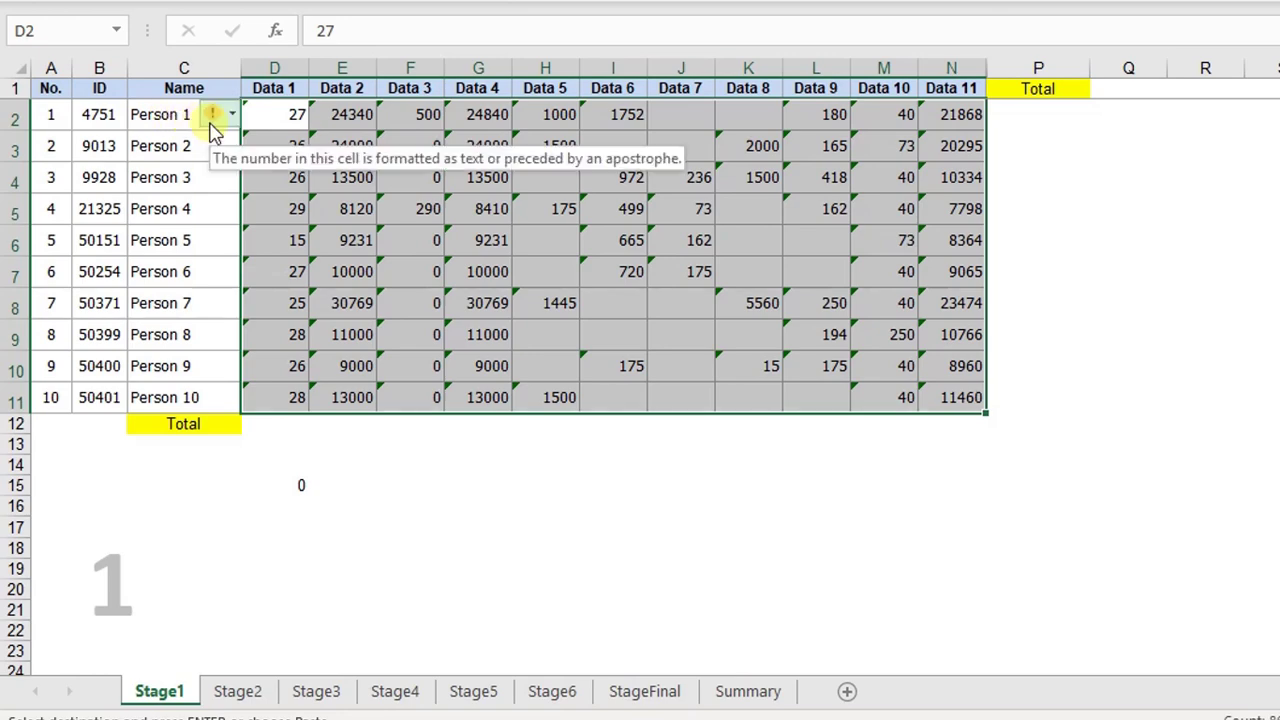
left_click(250, 691)
left_click(477, 487)
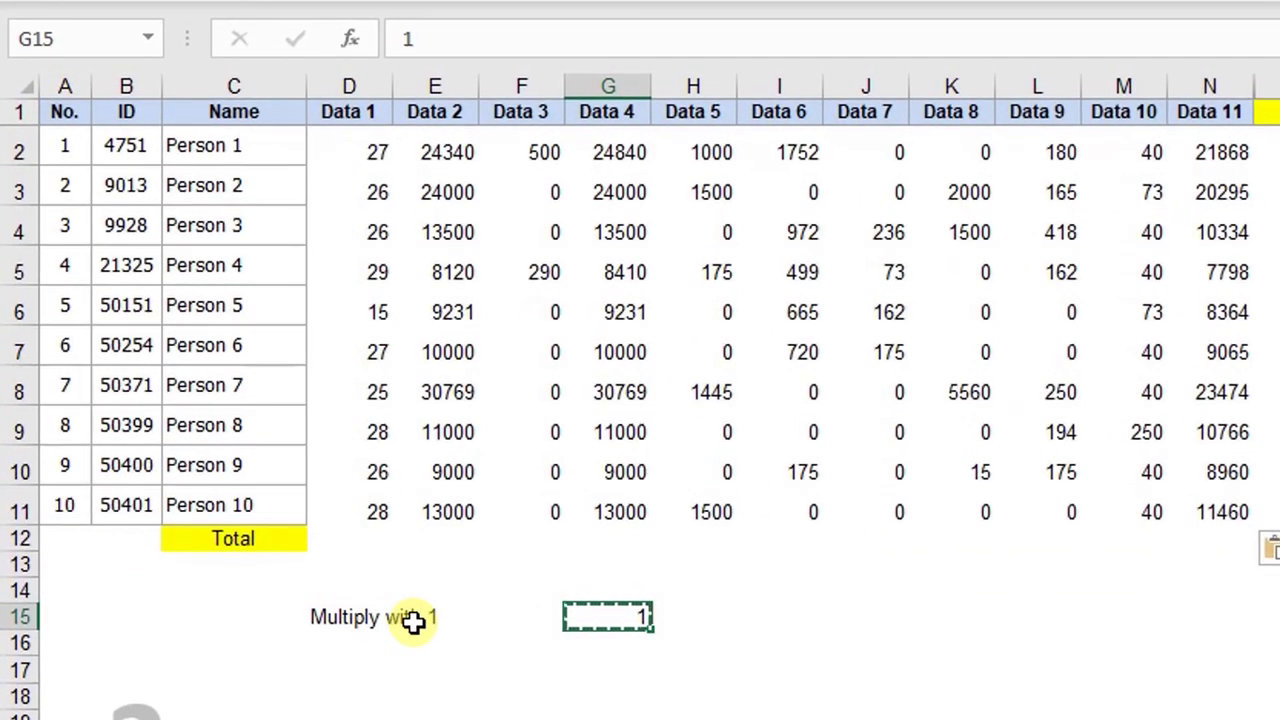
Enter =SUM(E2:E11) in E14 and fill it right to N14 with Ctrl+R
left_click(424, 590)
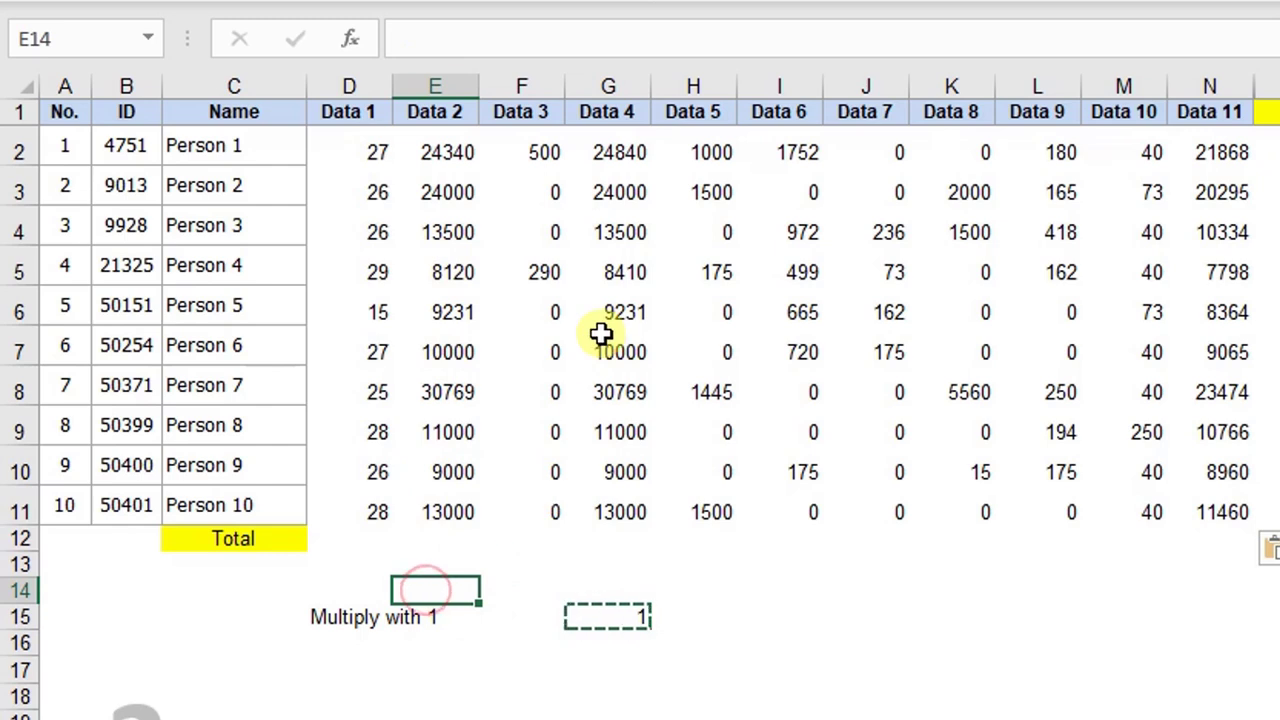
type("=sum")
key("Tab")
key("Up")
key("Up")
key("Up")
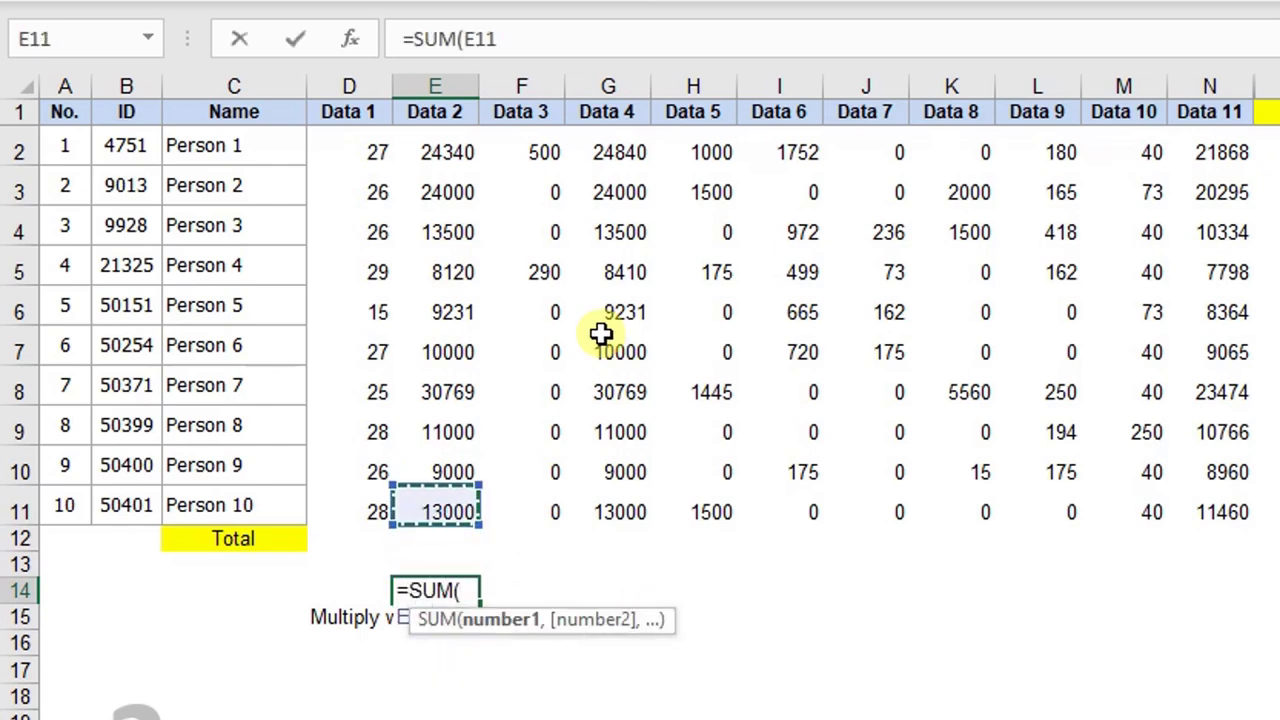
key("ctrl+shift+Up")
key("Return")
key("Up")
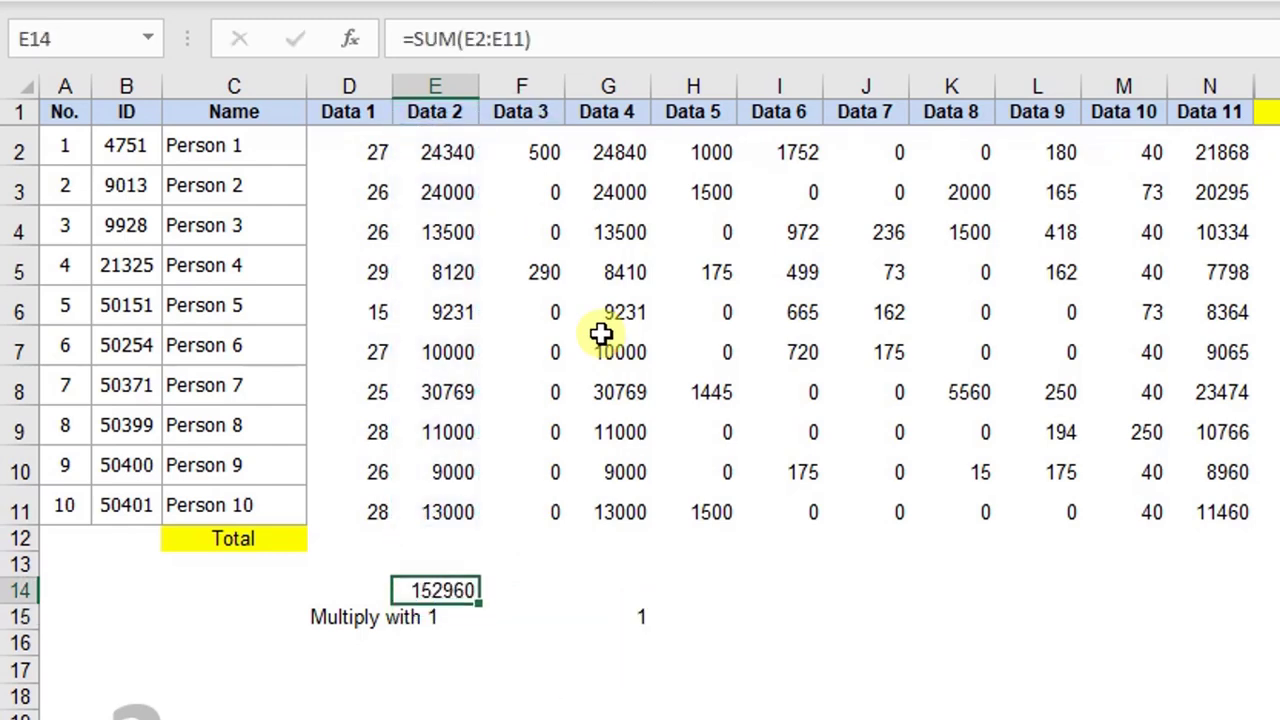
key("shift+Right")
key("shift+Right")
key("shift+Right")
key("shift+Right")
key("shift+Right")
key("shift+Right")
key("shift+Right")
key("shift+Right")
key("shift+Right")
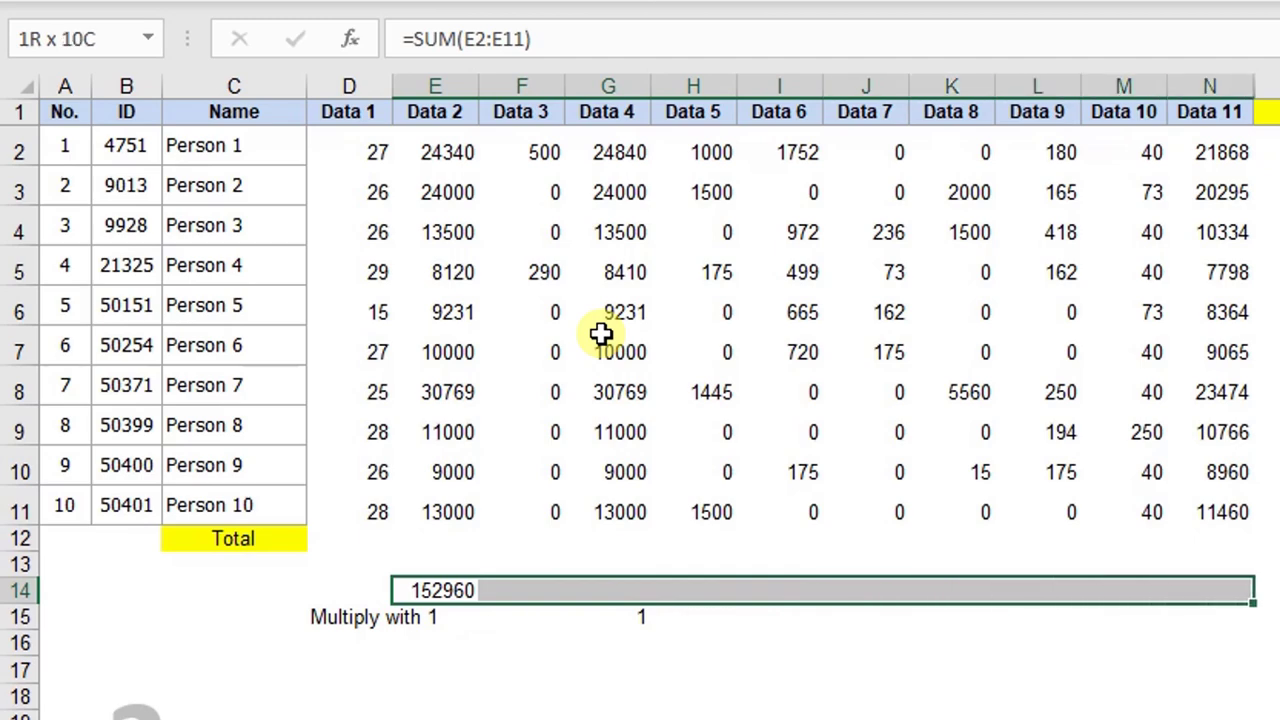
key("ctrl+r")
key("Left")
key("Right")
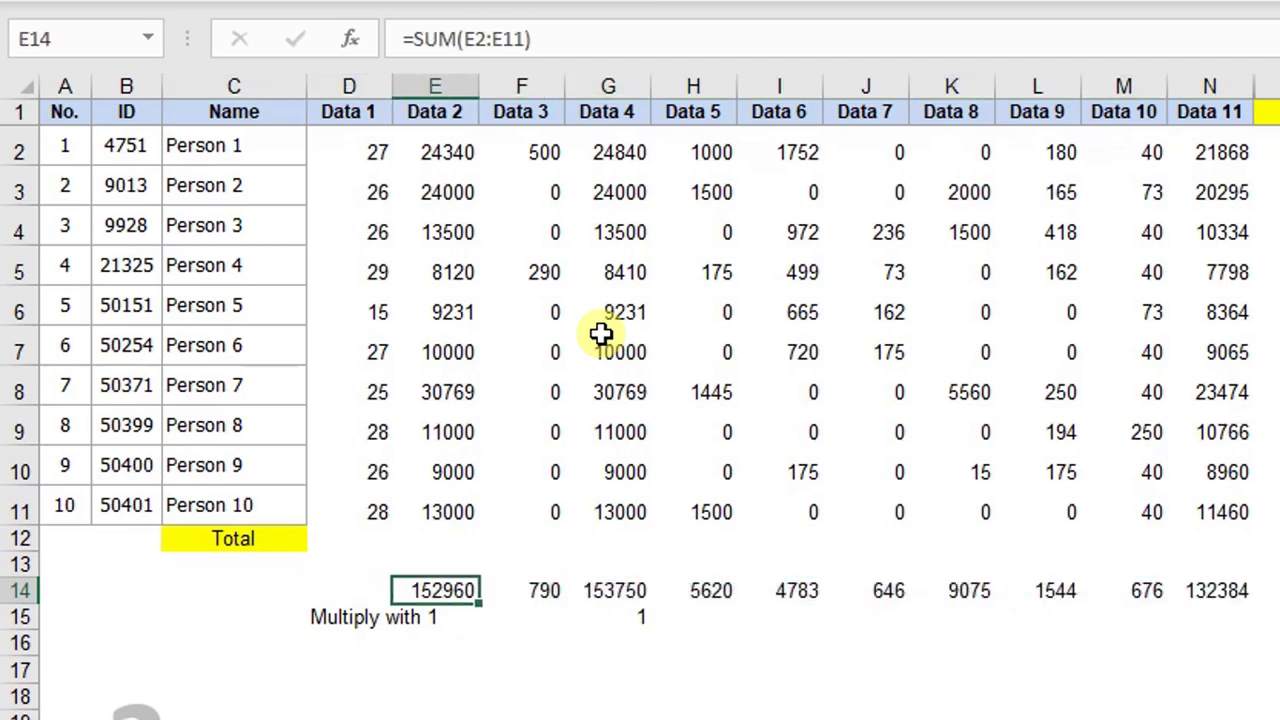
Copy the total into D14 and relabel D15 as 'Multiply with 1 using paste special'
key("ctrl+c")
key("Left")
key("ctrl+v")
key("Escape")
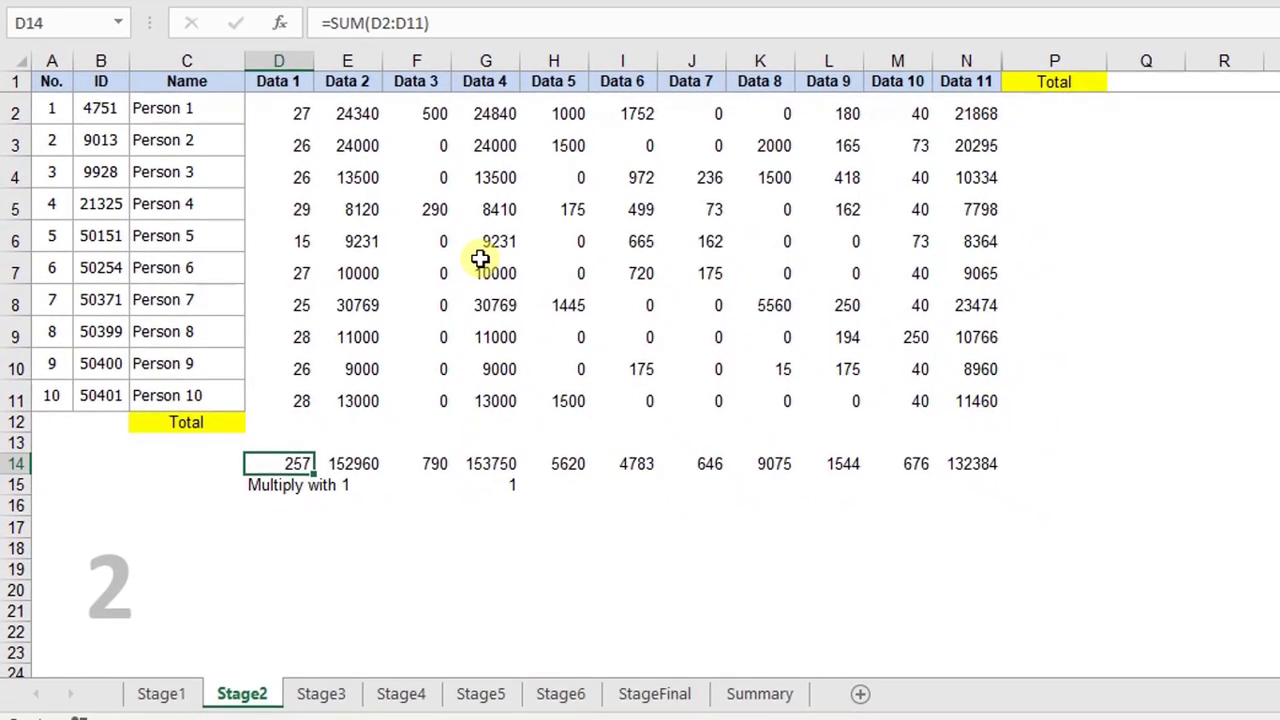
key("Down")
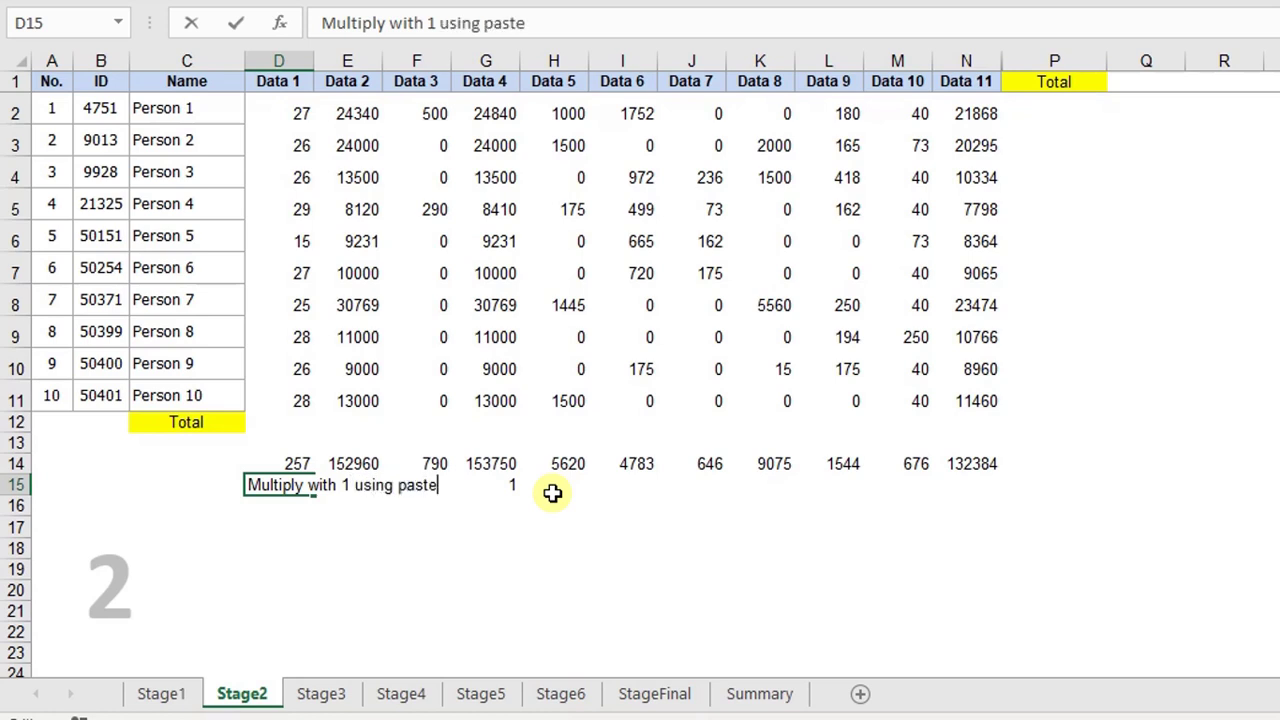
key("Return")
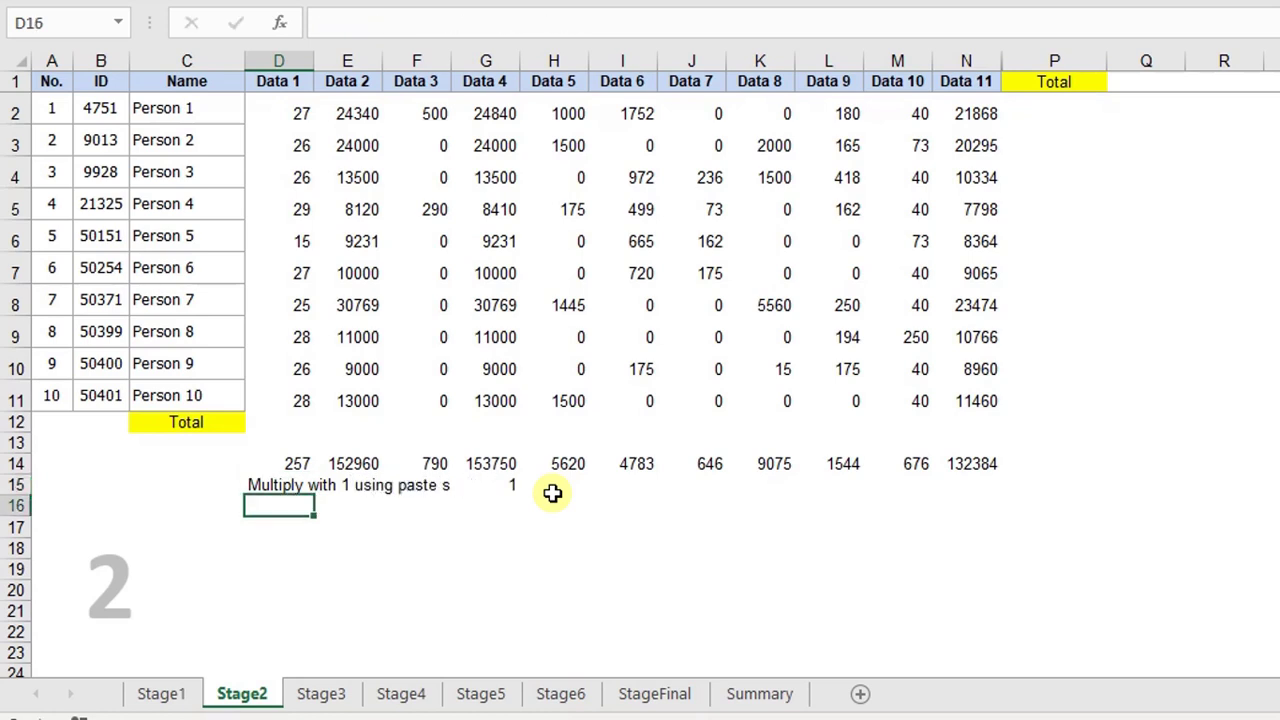
Open the Stage3 sheet and review its 'Multiply with 1' note in D15
left_click(337, 694)
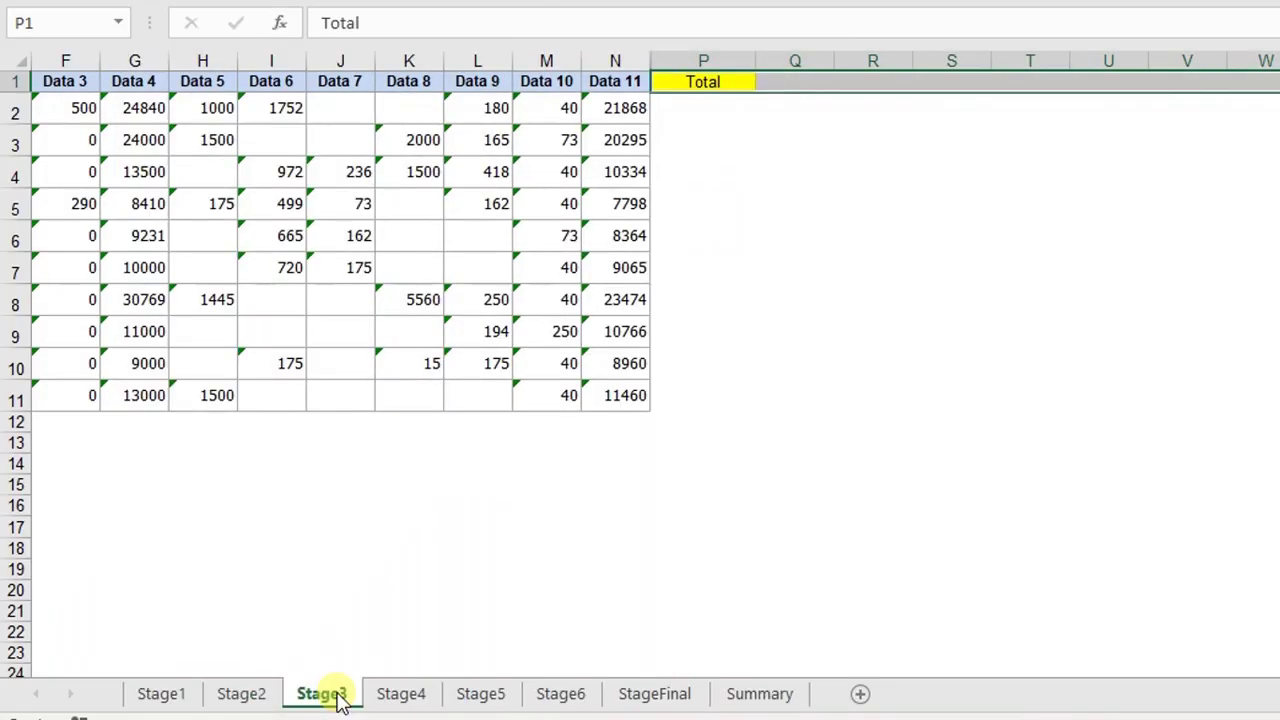
left_click(86, 162)
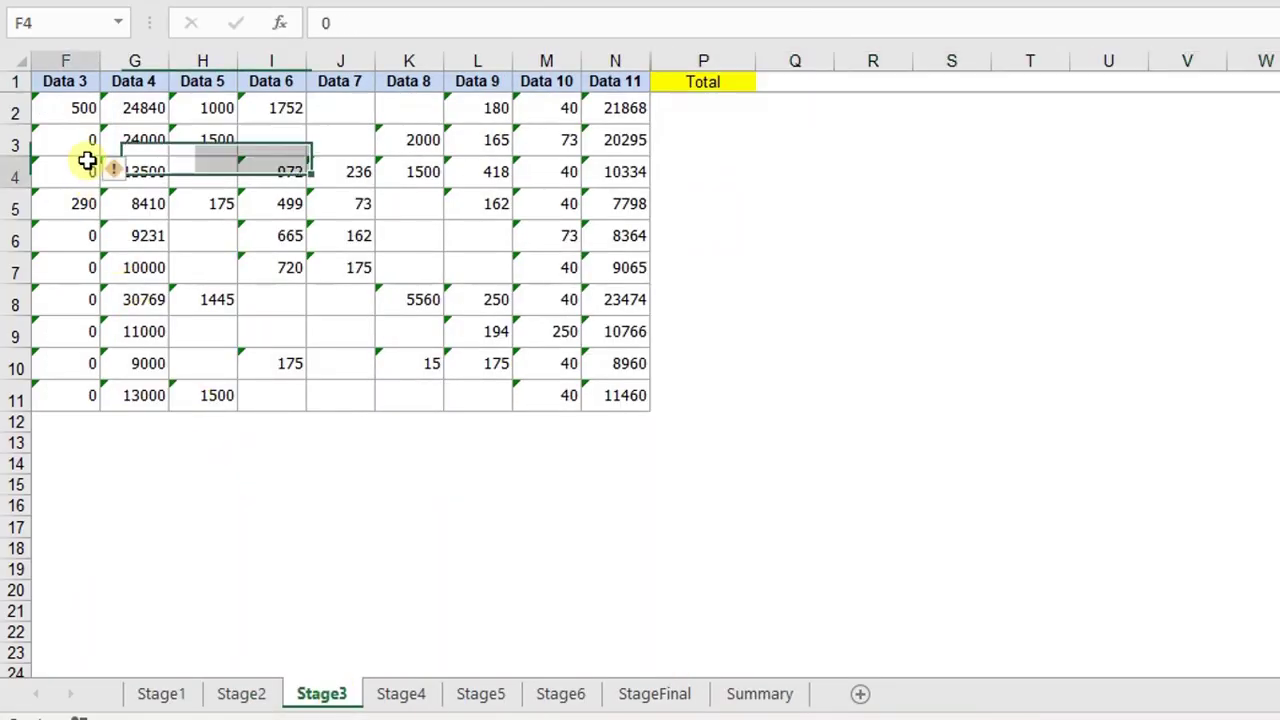
key("ctrl+Home")
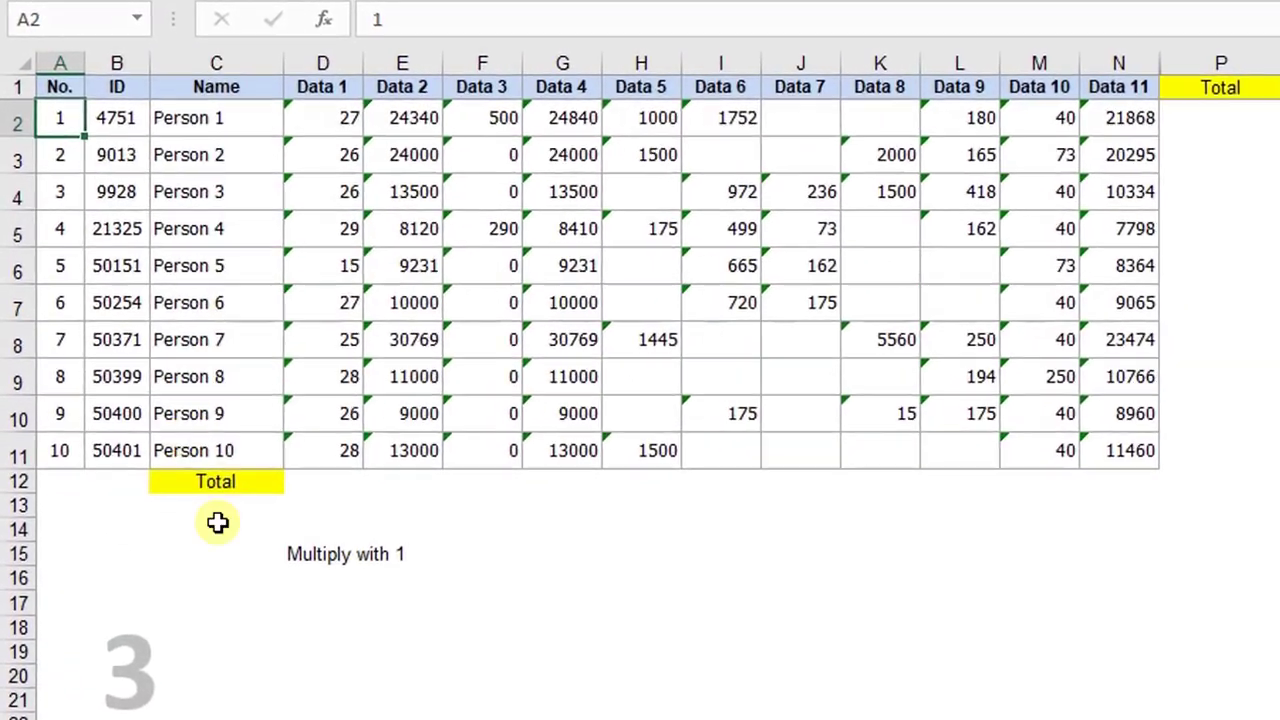
left_click(272, 494)
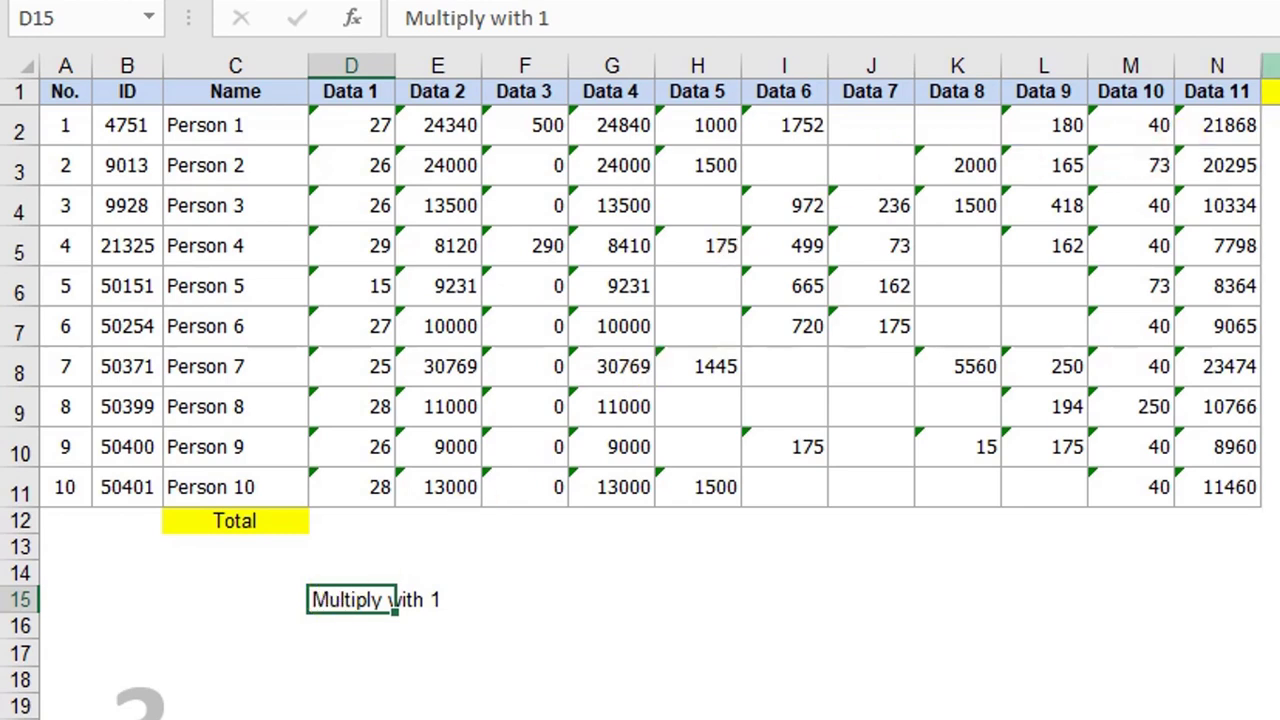
Narrow helper columns P to Z, headed Data 1 through Data 11
left_click_drag(383, 90, 981, 127)
left_click(1271, 91)
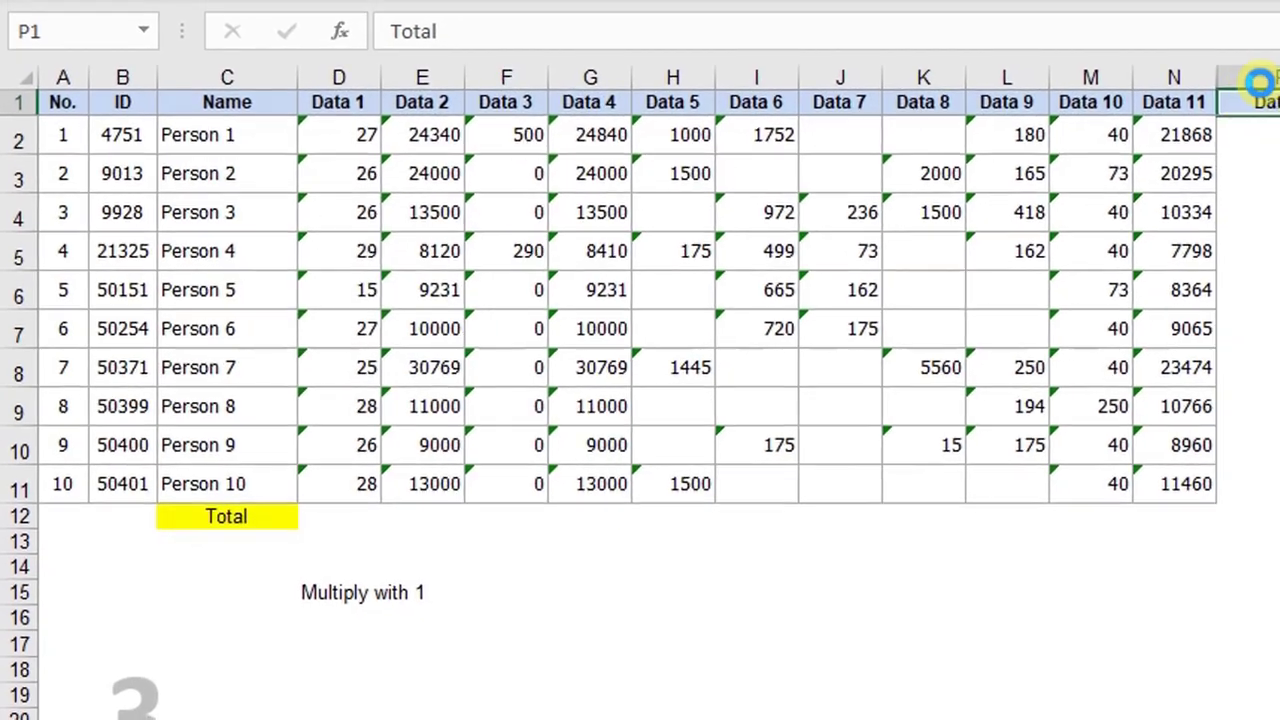
left_click_drag(1260, 78, 1279, 75)
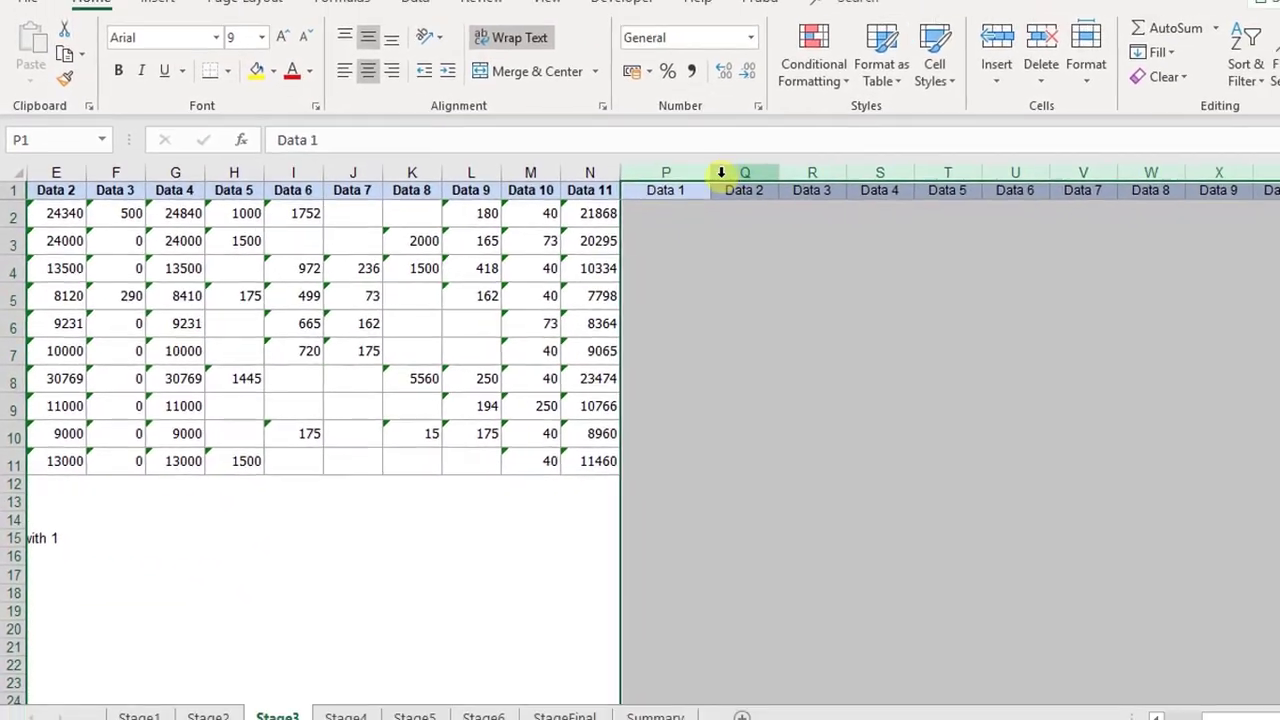
left_click_drag(712, 173, 686, 173)
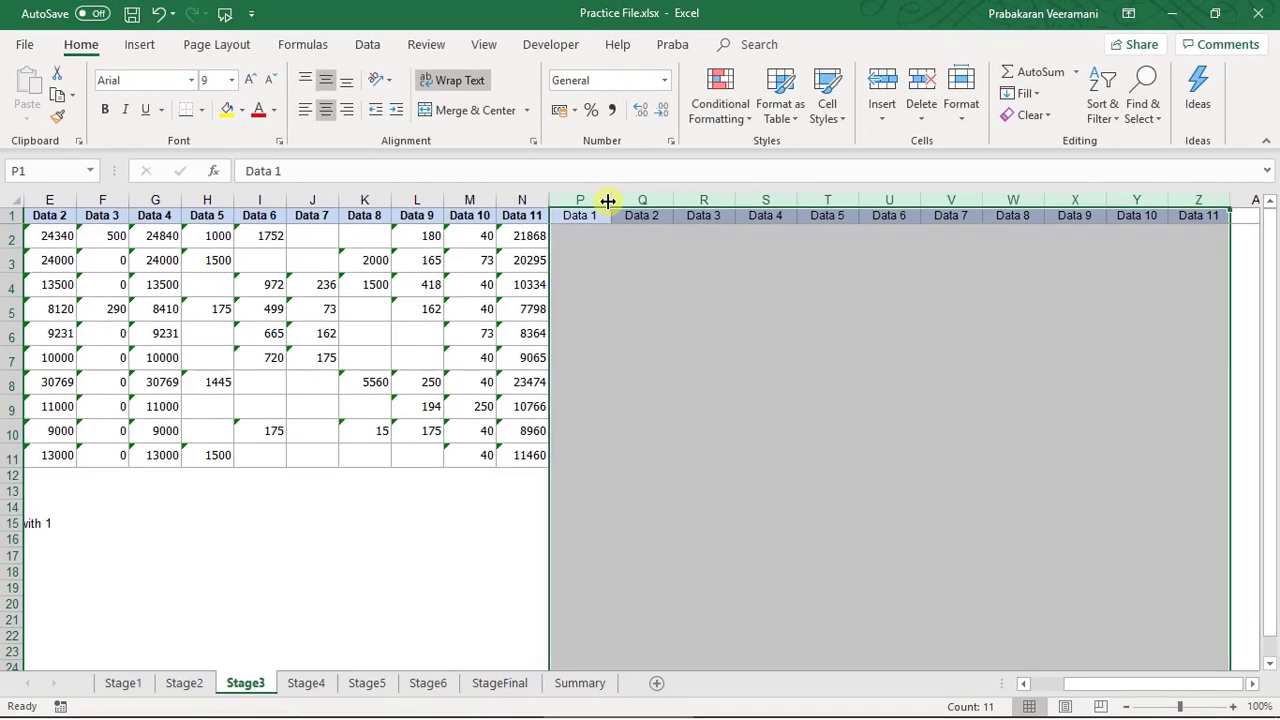
key("ctrl+Home")
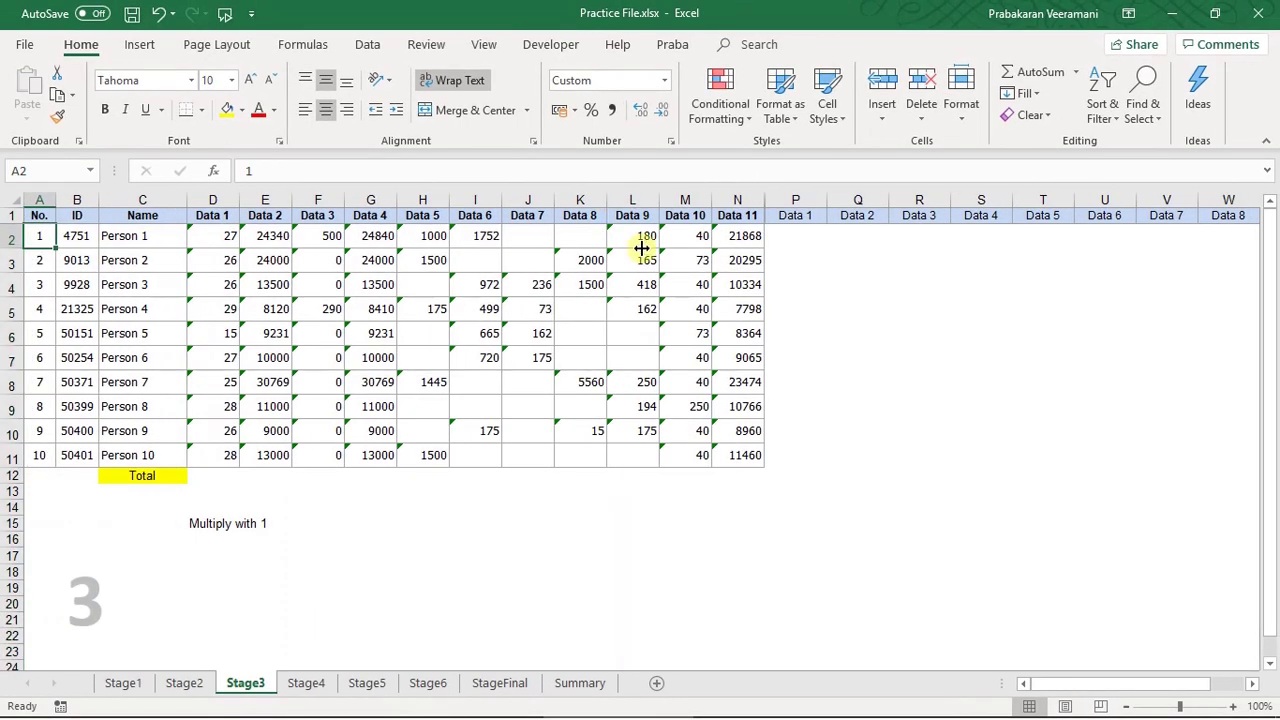
Enter =D2*1 in P2 and fill it down to P11
left_click(803, 236)
type("=")
key("Left")
key("Left")
key("Left")
key("Left")
key("Left")
key("Left")
key("Left")
key("Left")
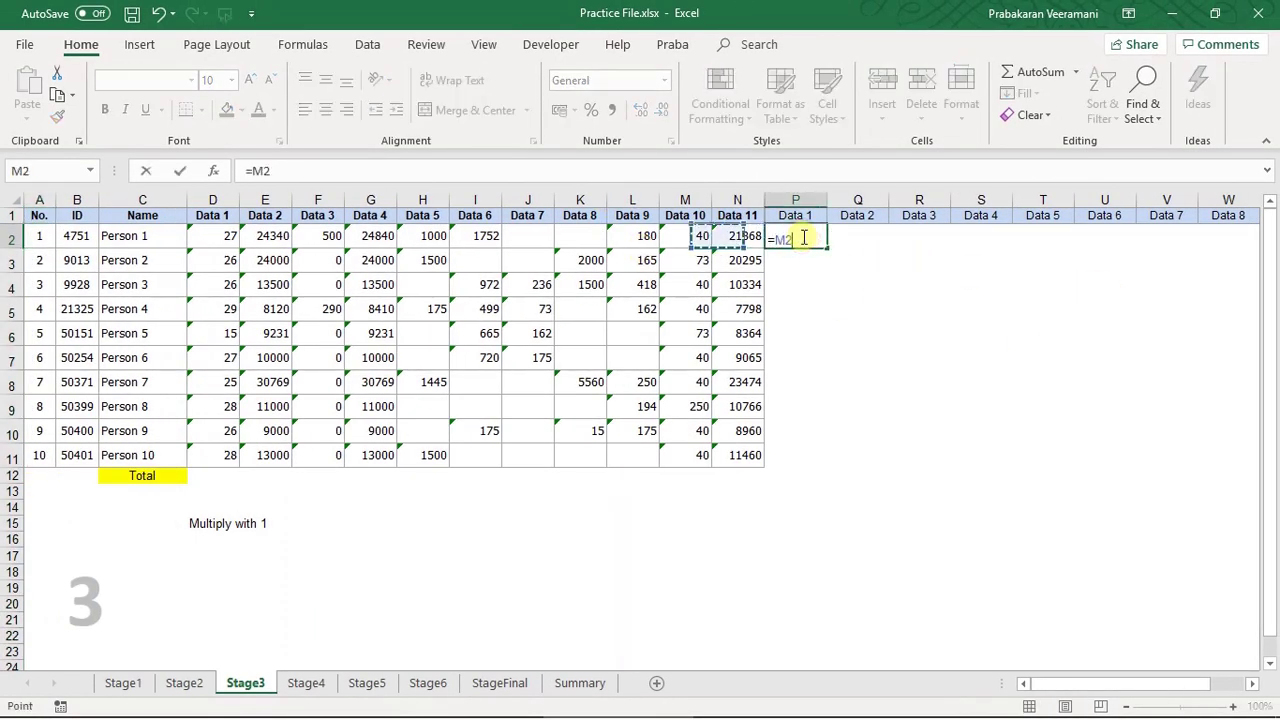
key("Left")
key("Left")
key("Left")
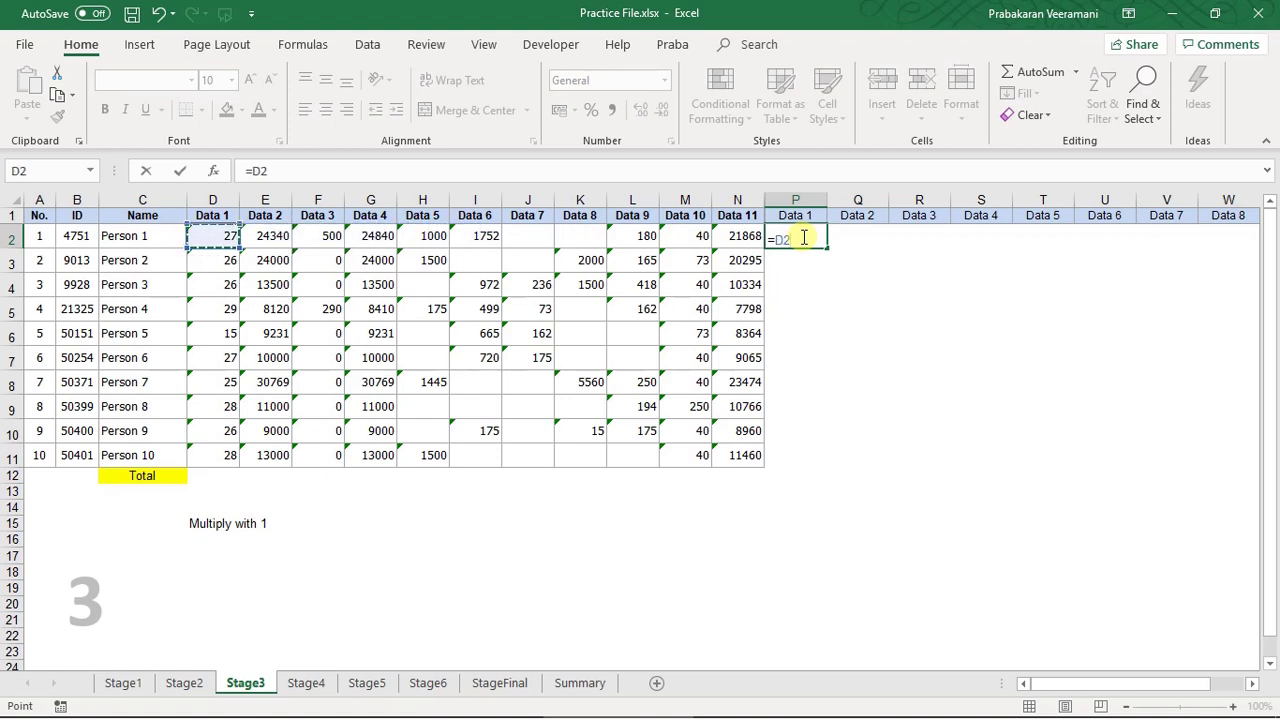
type("*1")
key("Return")
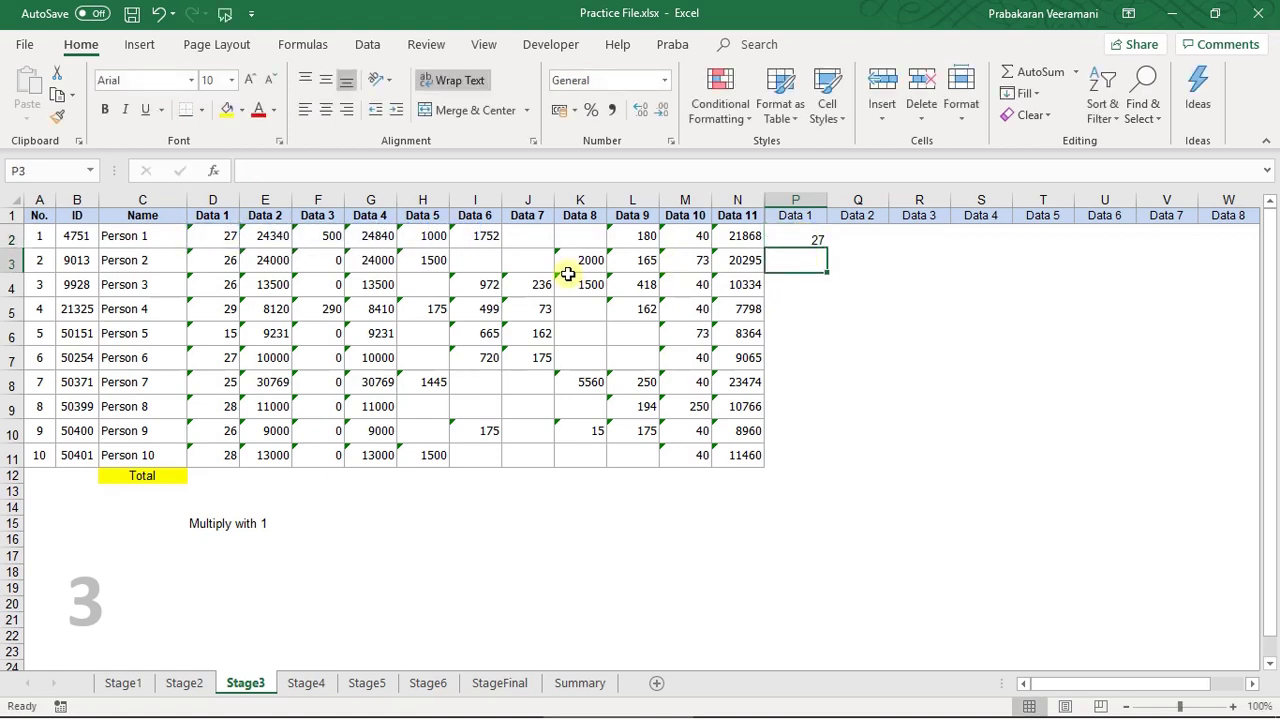
left_click(791, 247)
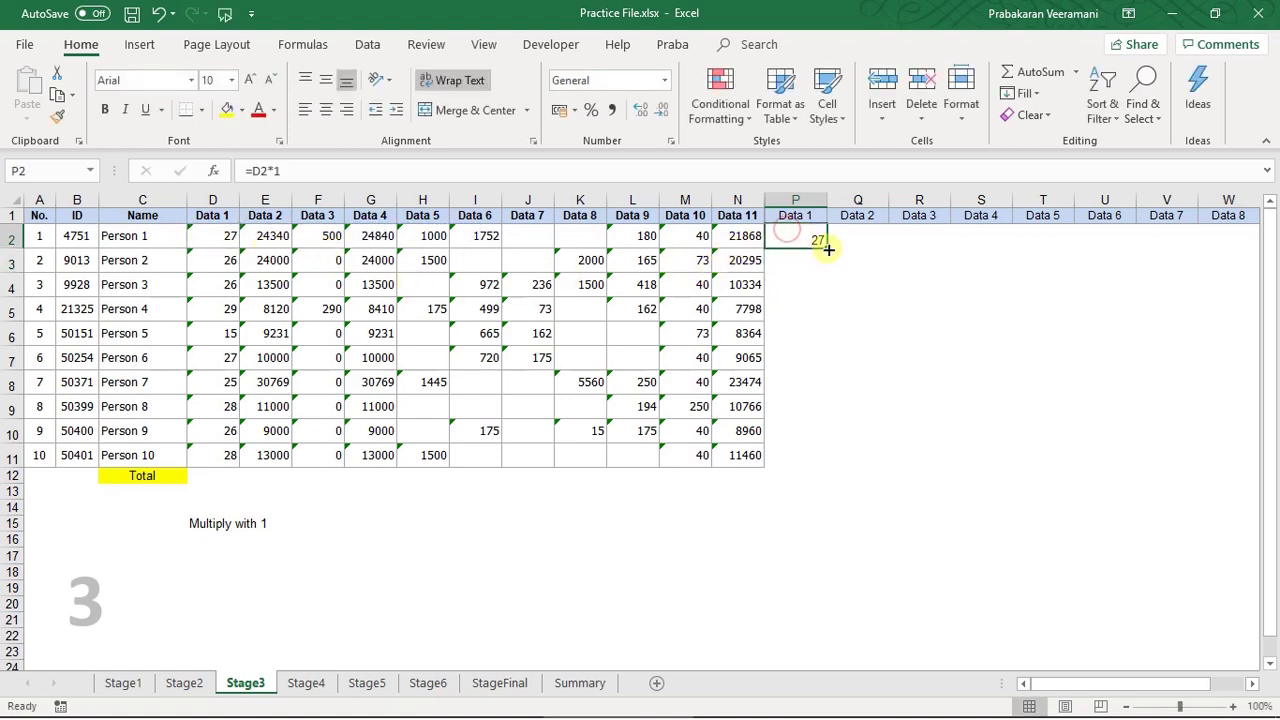
left_click_drag(827, 248, 815, 470)
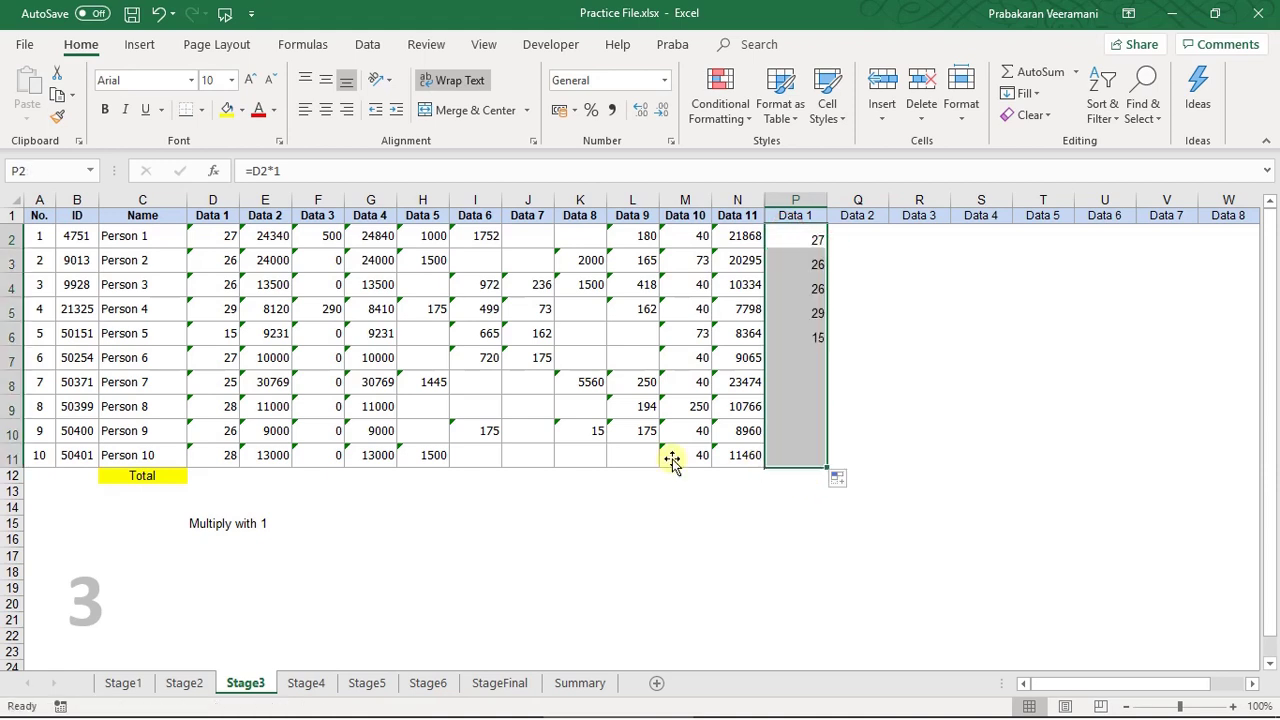
Enter =SUM(D2:D11) in D13, fill it right to W13, and check P13 shows 257
left_click(228, 487)
type("=SUM(")
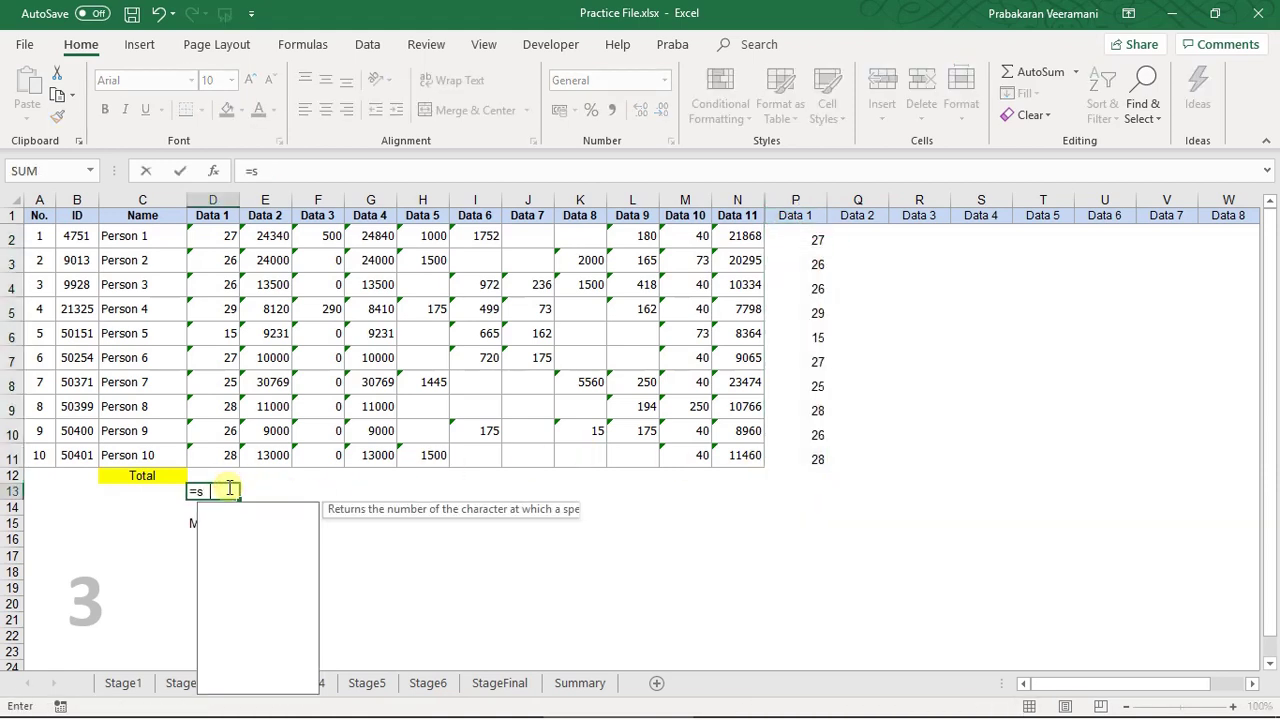
key("Up")
key("Up")
key("ctrl+shift+Up")
key("shift+Down")
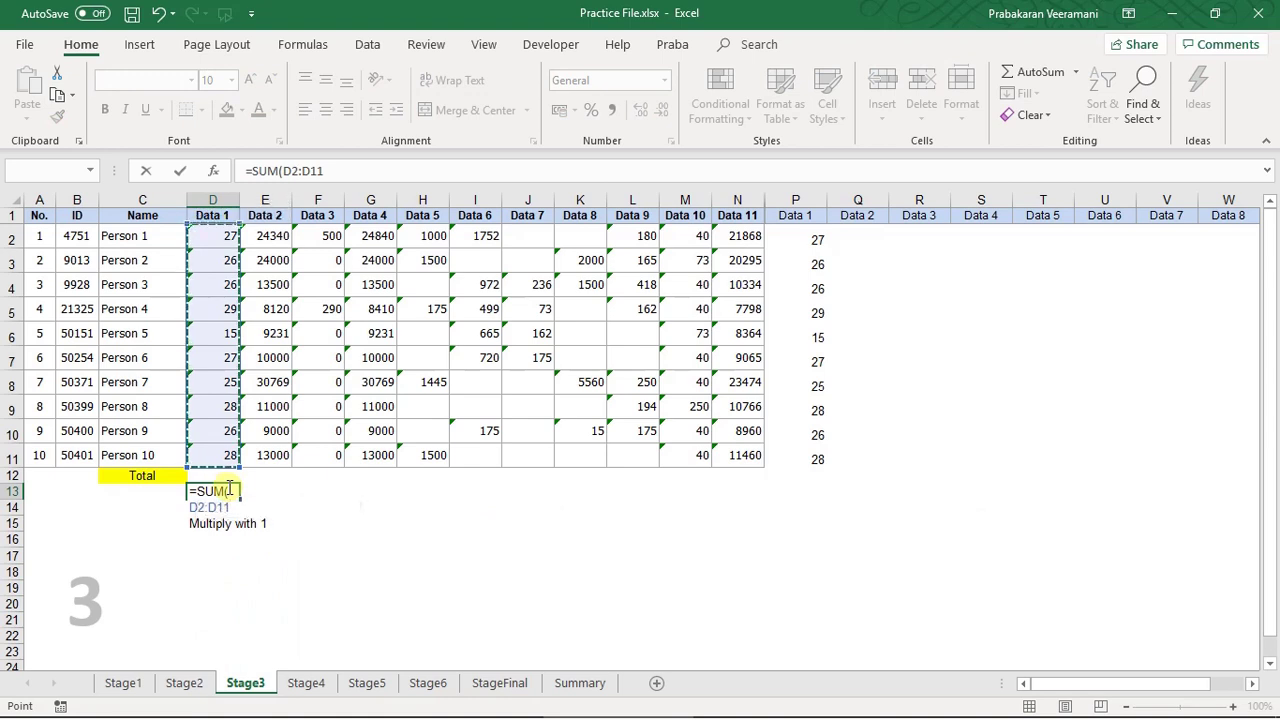
key("ctrl+Return")
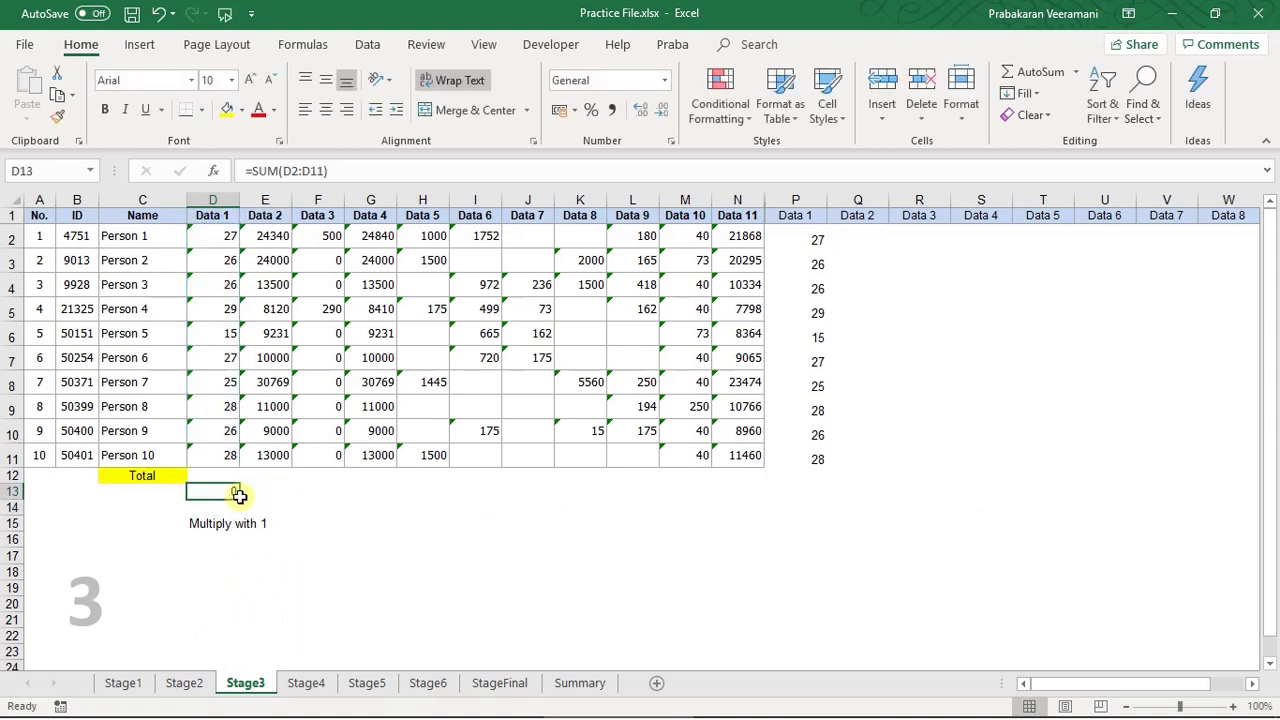
key("ctrl+c")
left_click_drag(240, 499, 1244, 494)
left_click(815, 492)
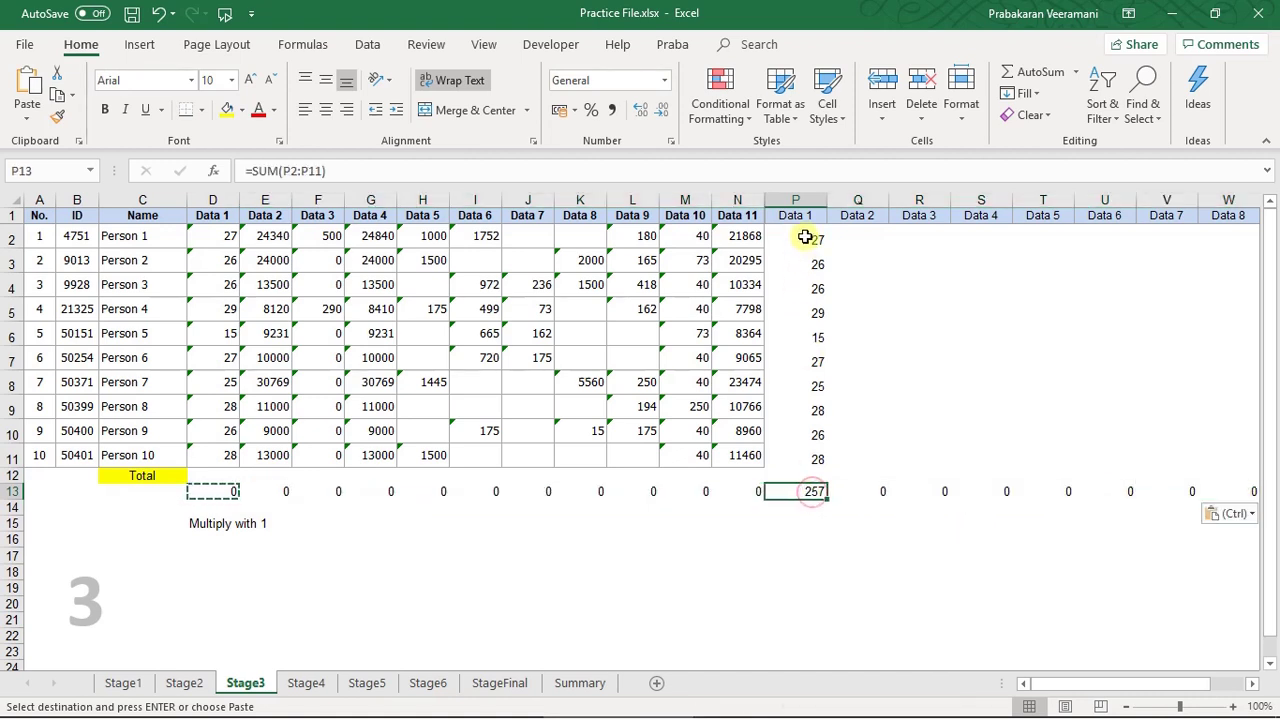
Fill the P2:P11 multiply-by-1 formulas right to column Z and extend row 13 totals to Z13
left_click_drag(805, 237, 787, 453)
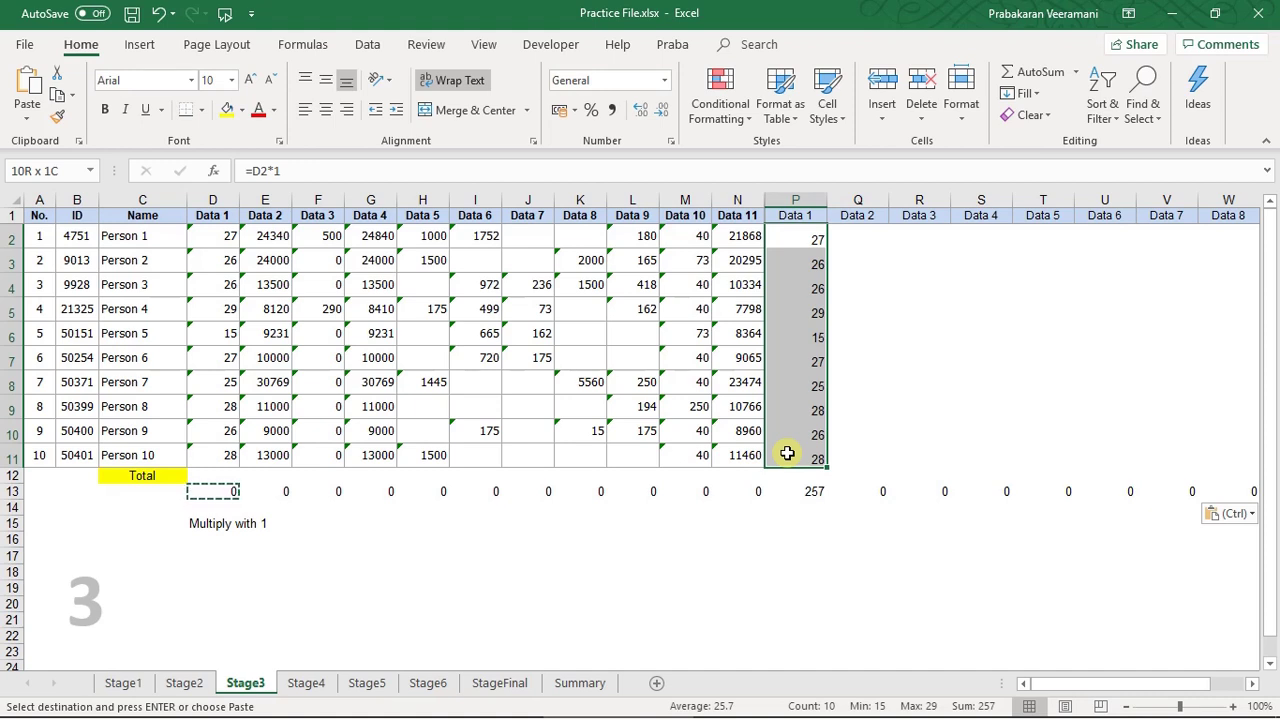
left_click_drag(787, 453, 787, 454)
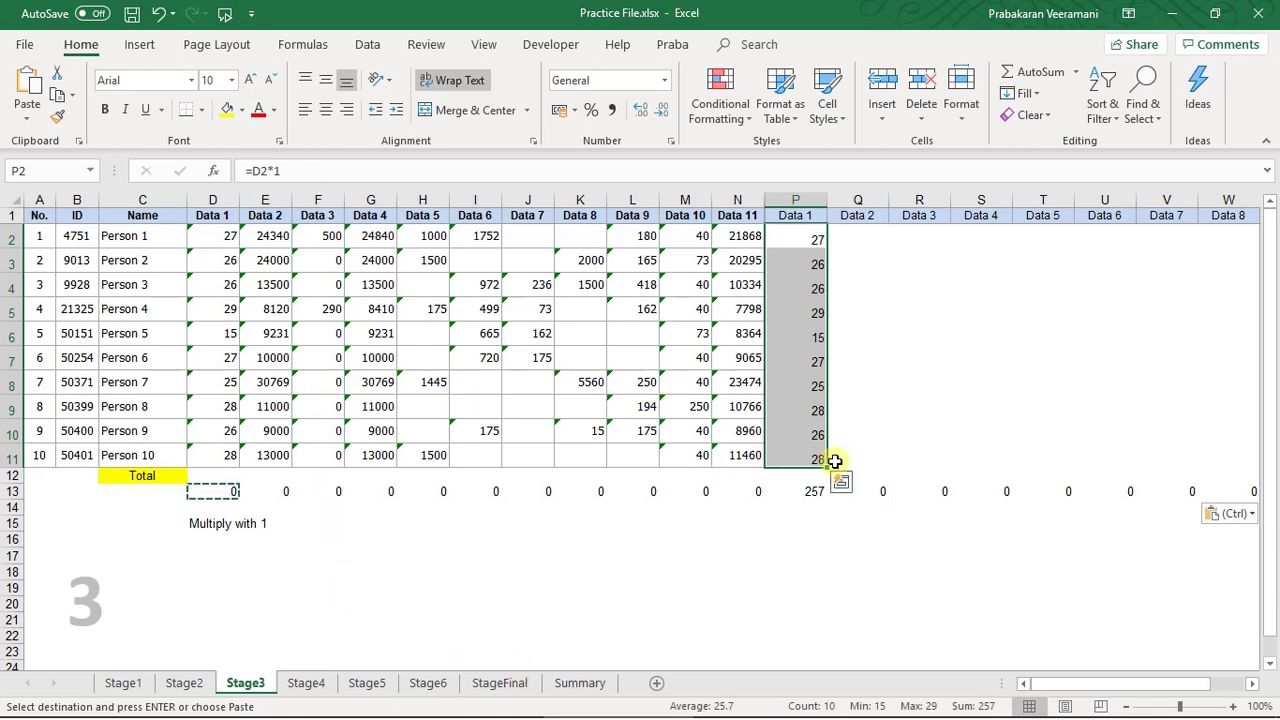
left_click_drag(830, 469, 1214, 459)
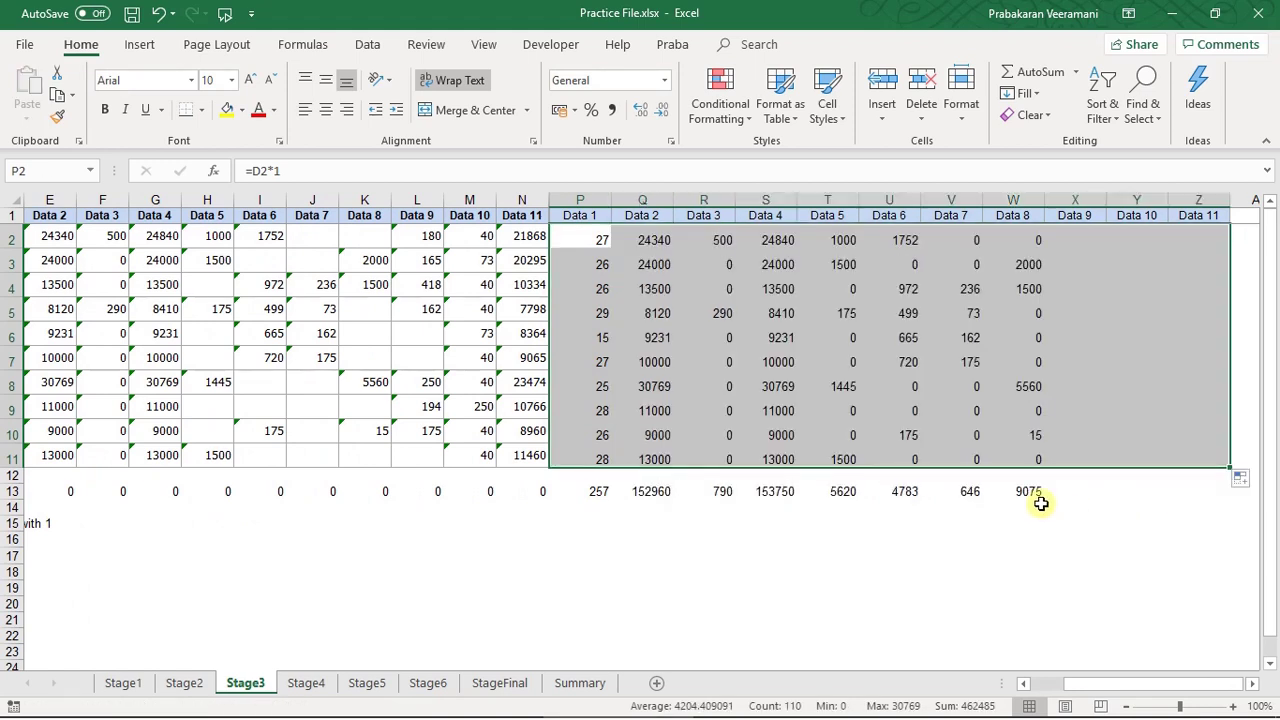
left_click(1030, 488)
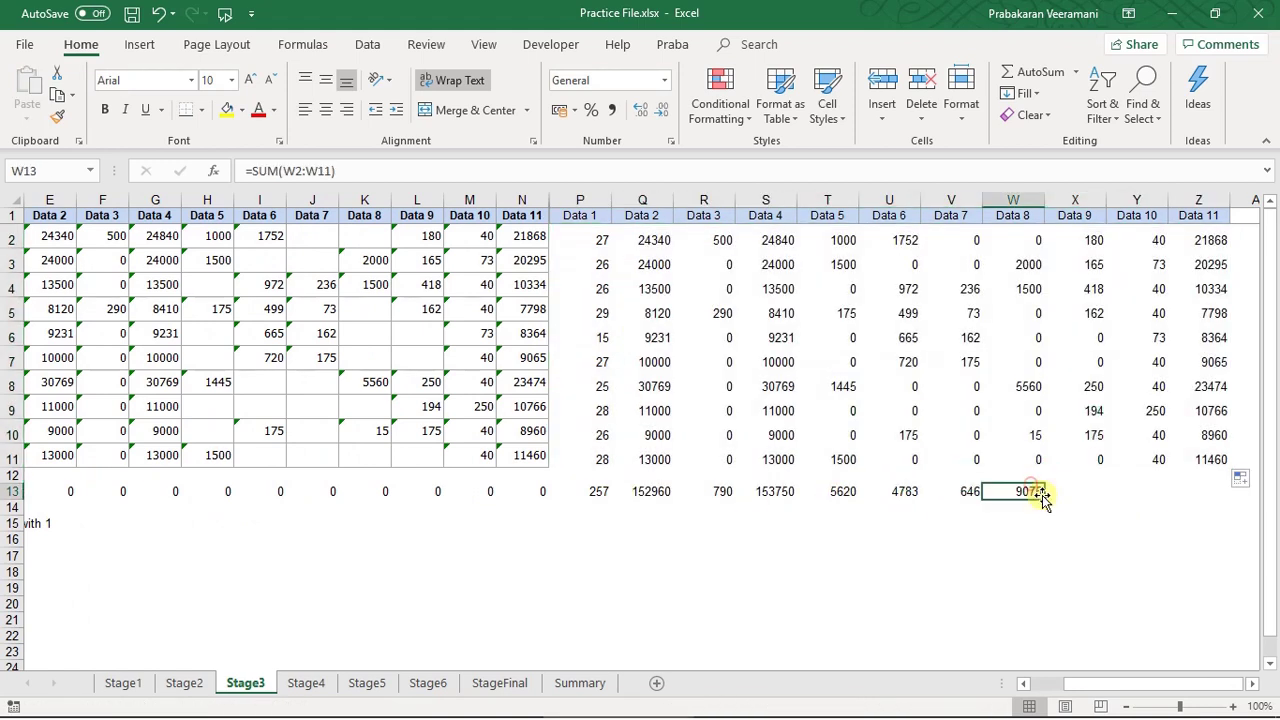
left_click_drag(1055, 499, 1211, 506)
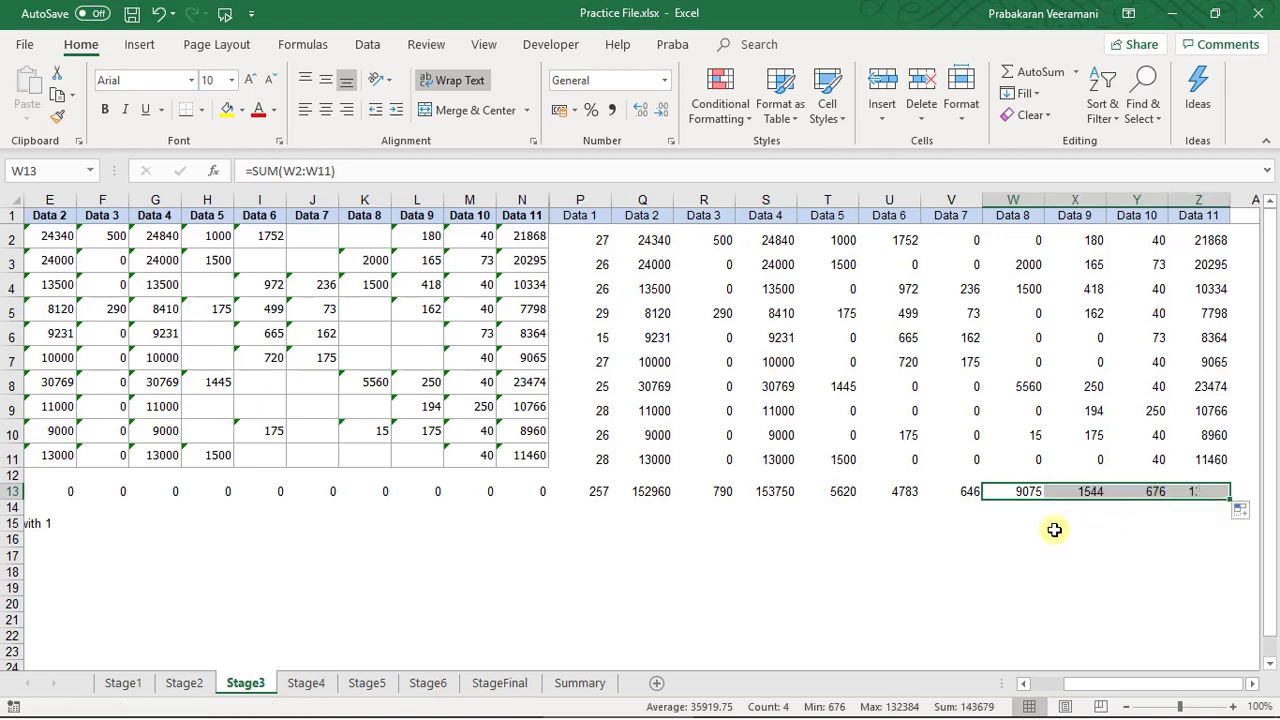
key("ctrl+Home")
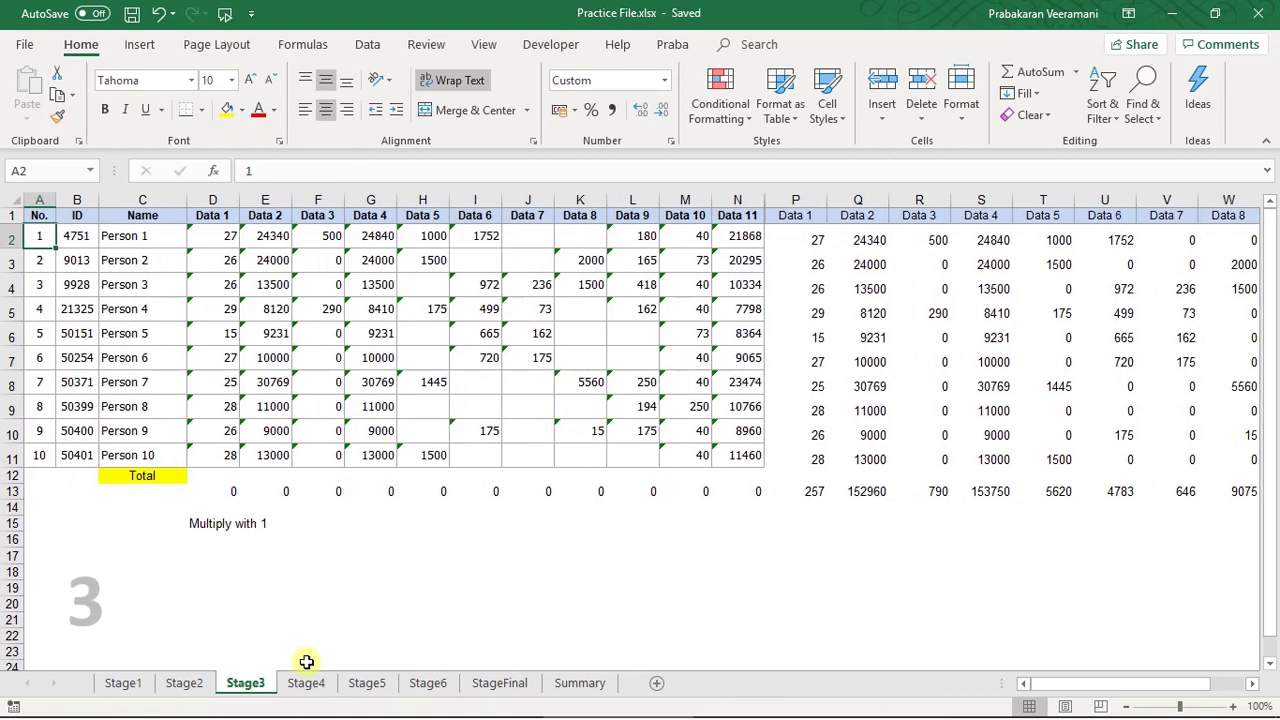
left_click(122, 684)
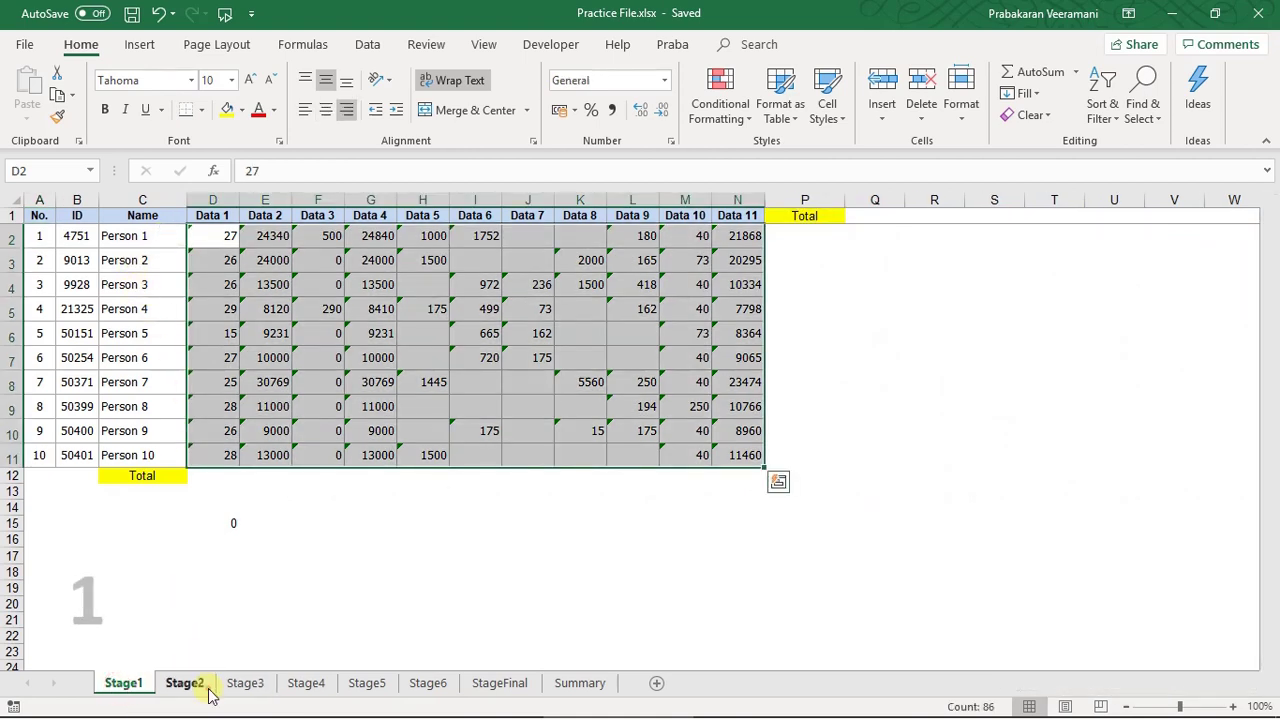
left_click(205, 687)
left_click(208, 521)
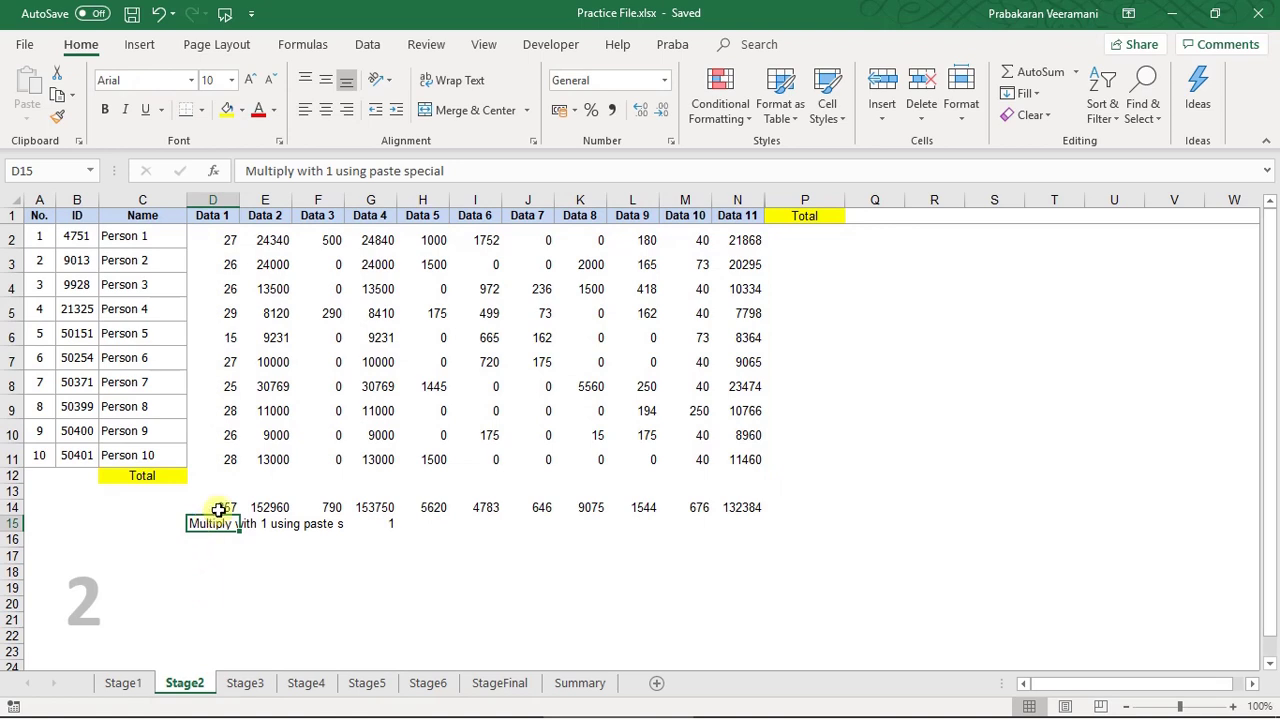
left_click(244, 683)
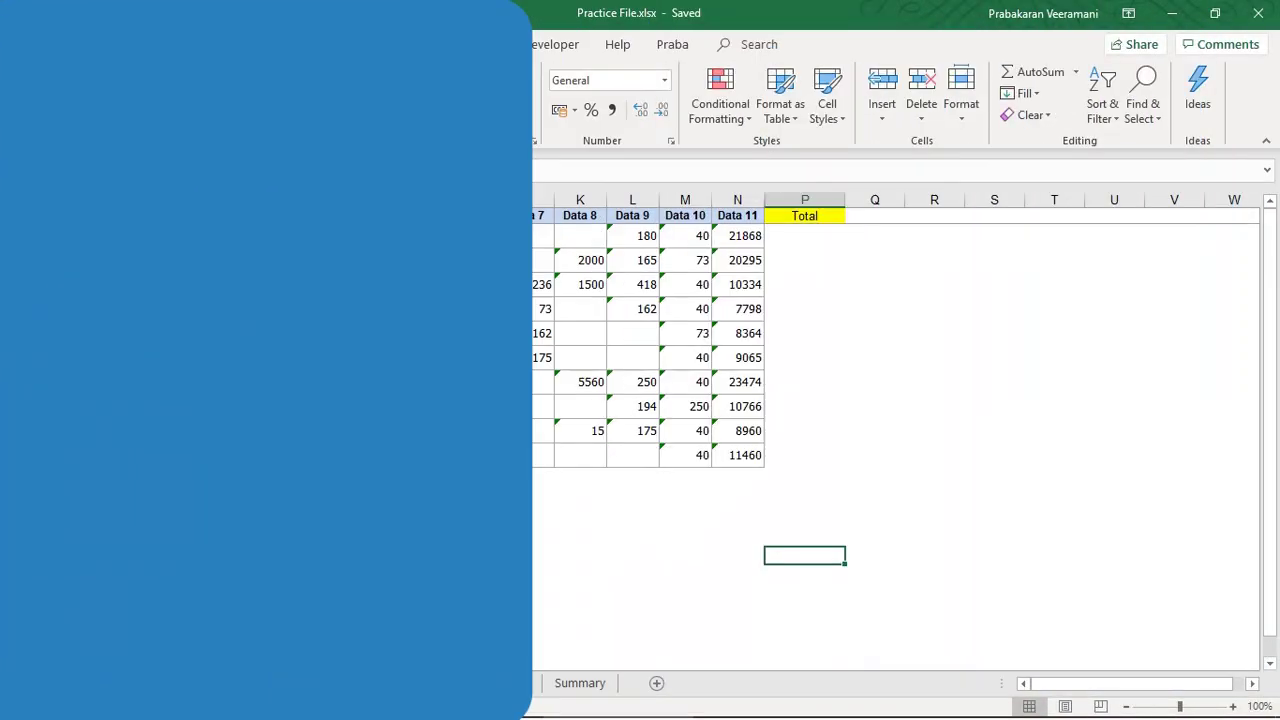
Open the Stage4 sheet and put D2 into edit mode with F2
left_click(216, 601)
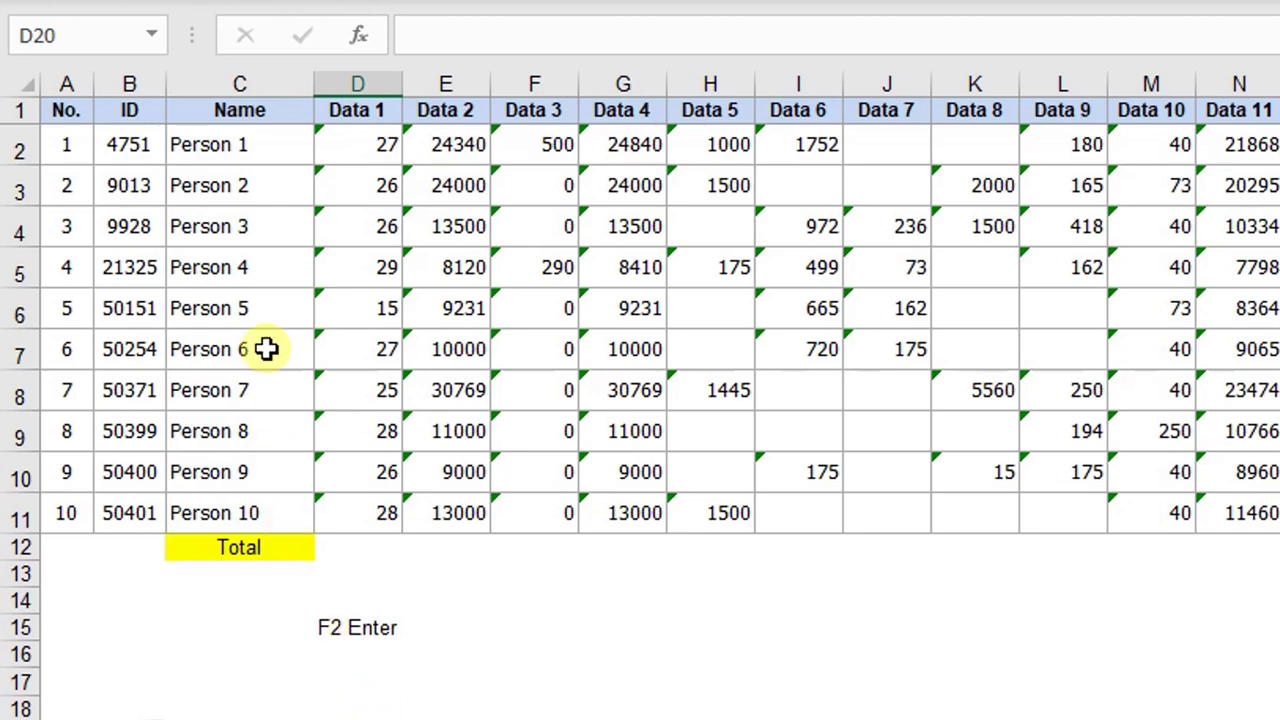
left_click(334, 150)
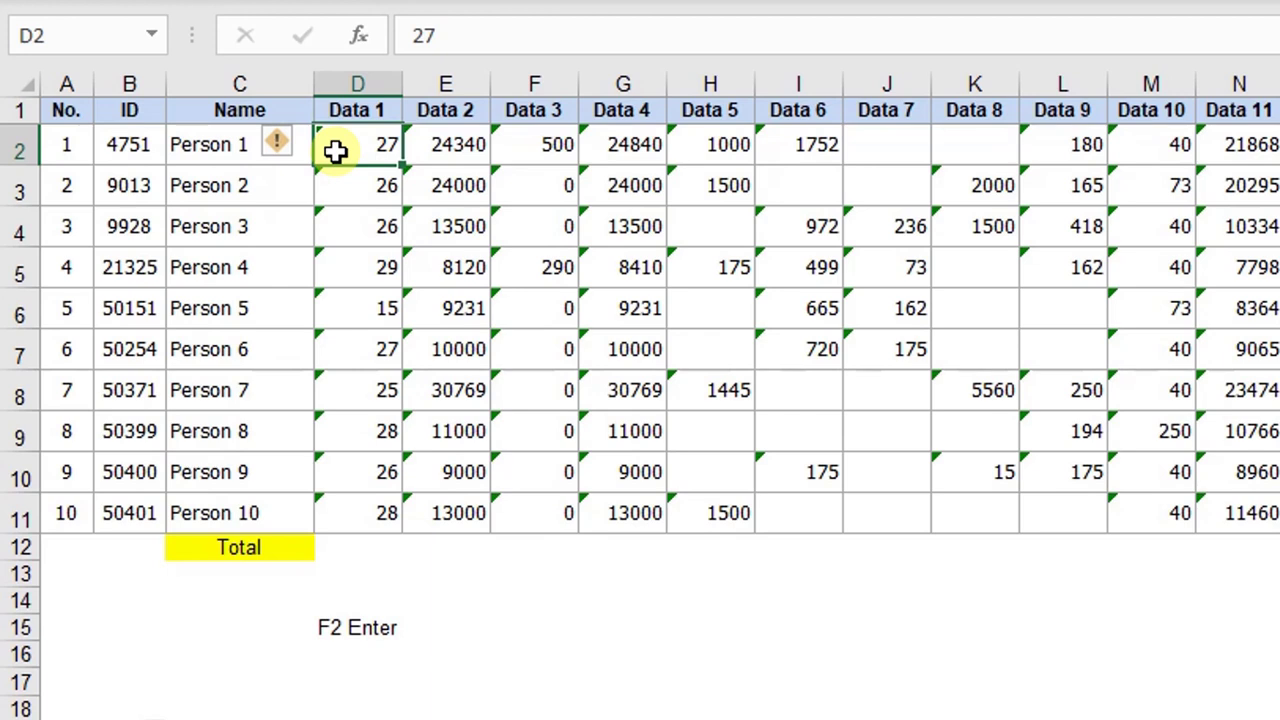
key("F2")
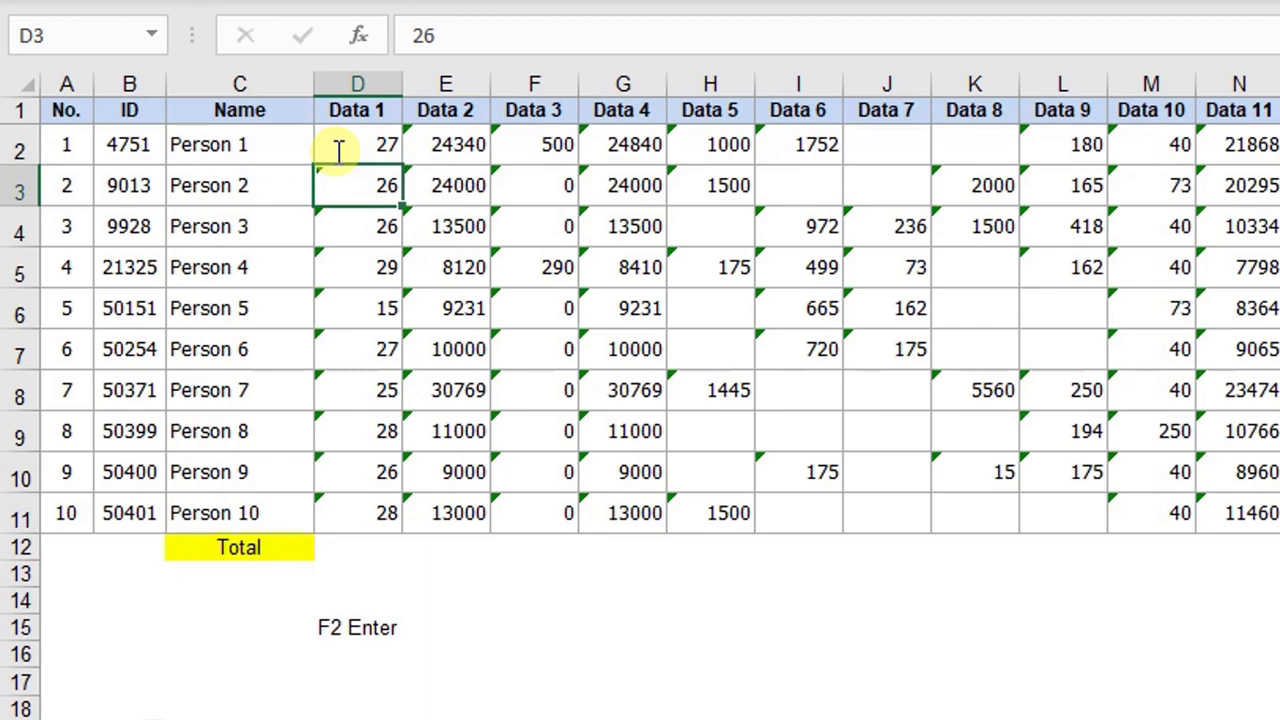
left_click(493, 568)
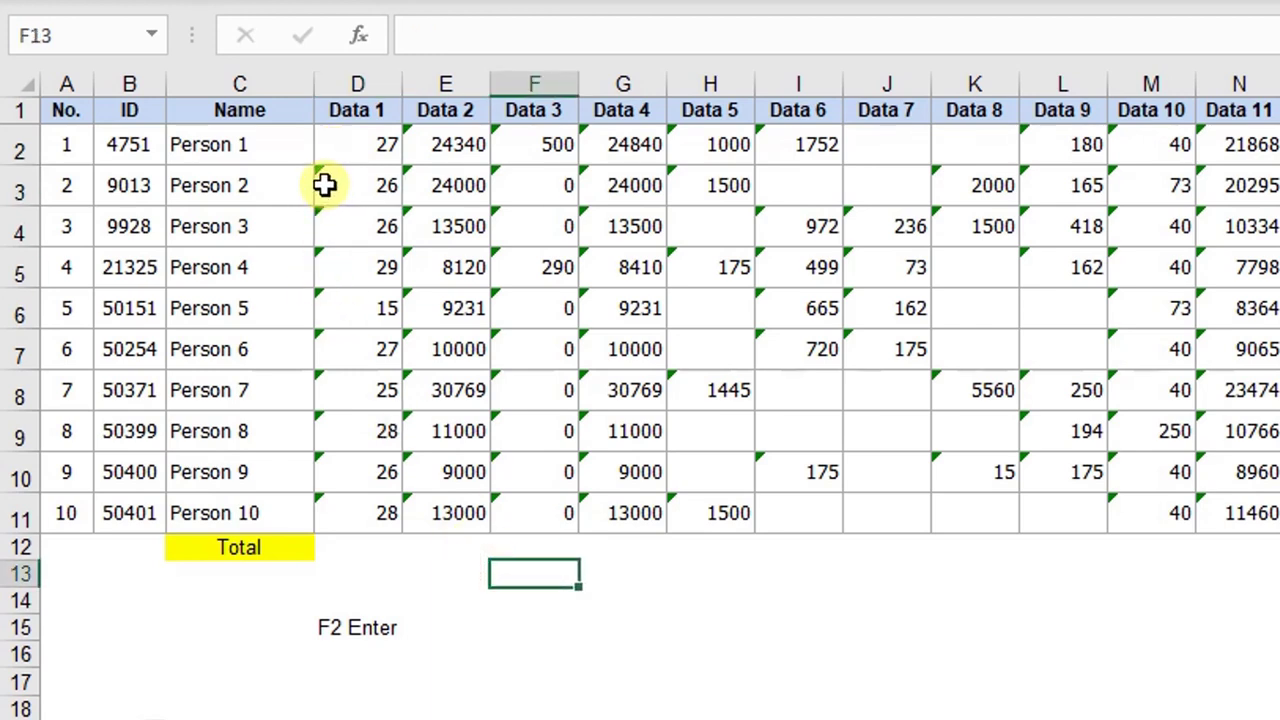
Convert the Data 1 values in D2:D11 to numbers with repeated F2+Enter
left_click(360, 145)
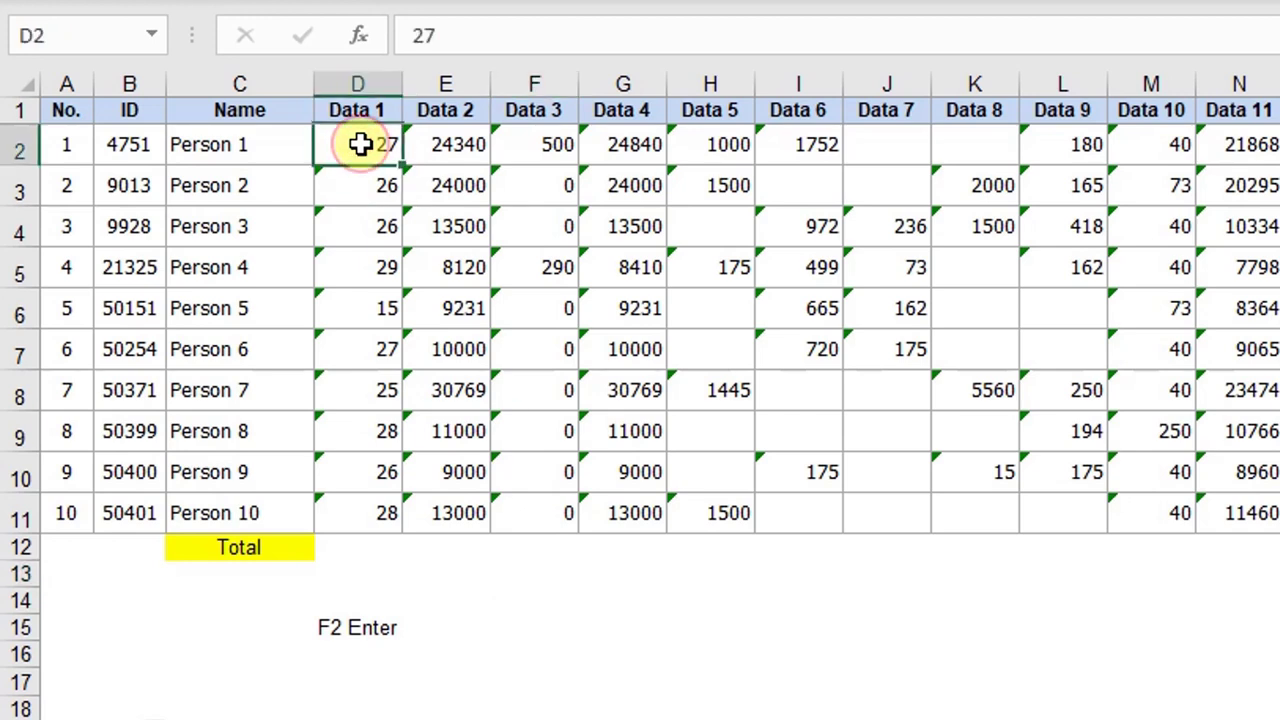
key("F2")
key("Return")
key("F2")
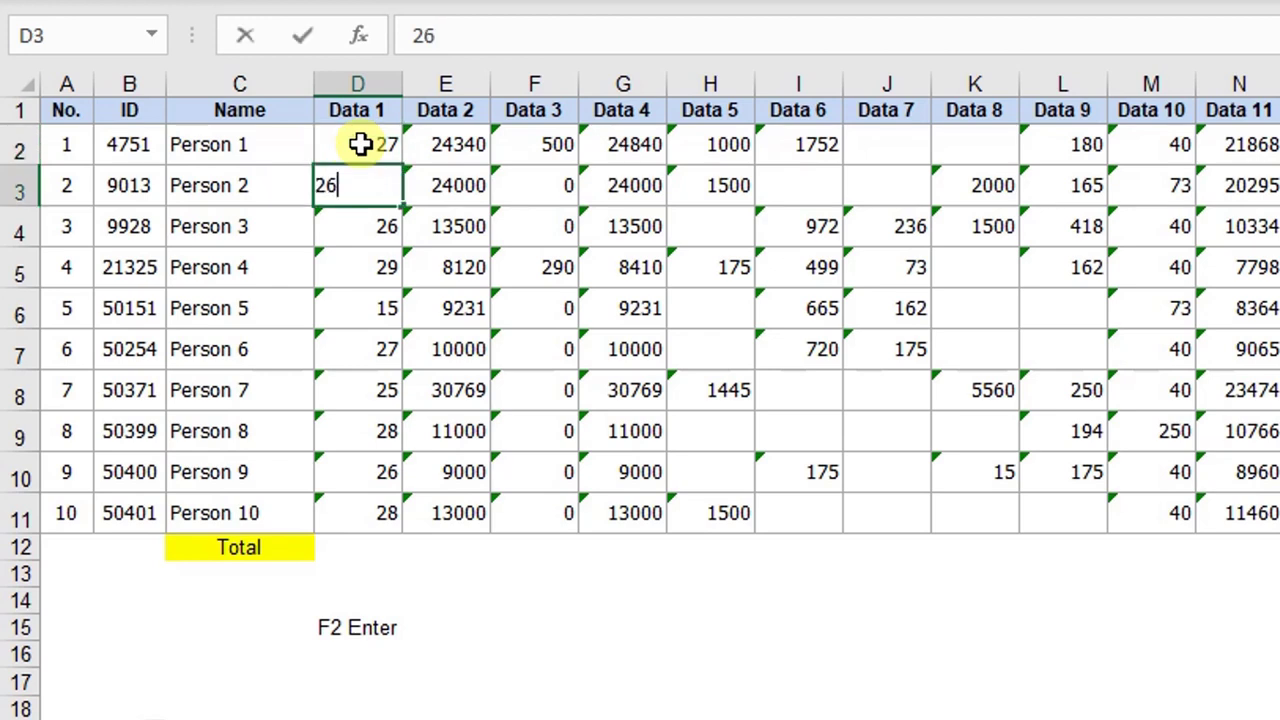
key("Return")
key("F2")
key("Return")
key("F2")
key("Return")
key("F2")
key("Return")
key("F2")
key("Return")
key("F2")
key("Return")
key("F2")
key("Return")
key("F2")
key("Return")
key("F2")
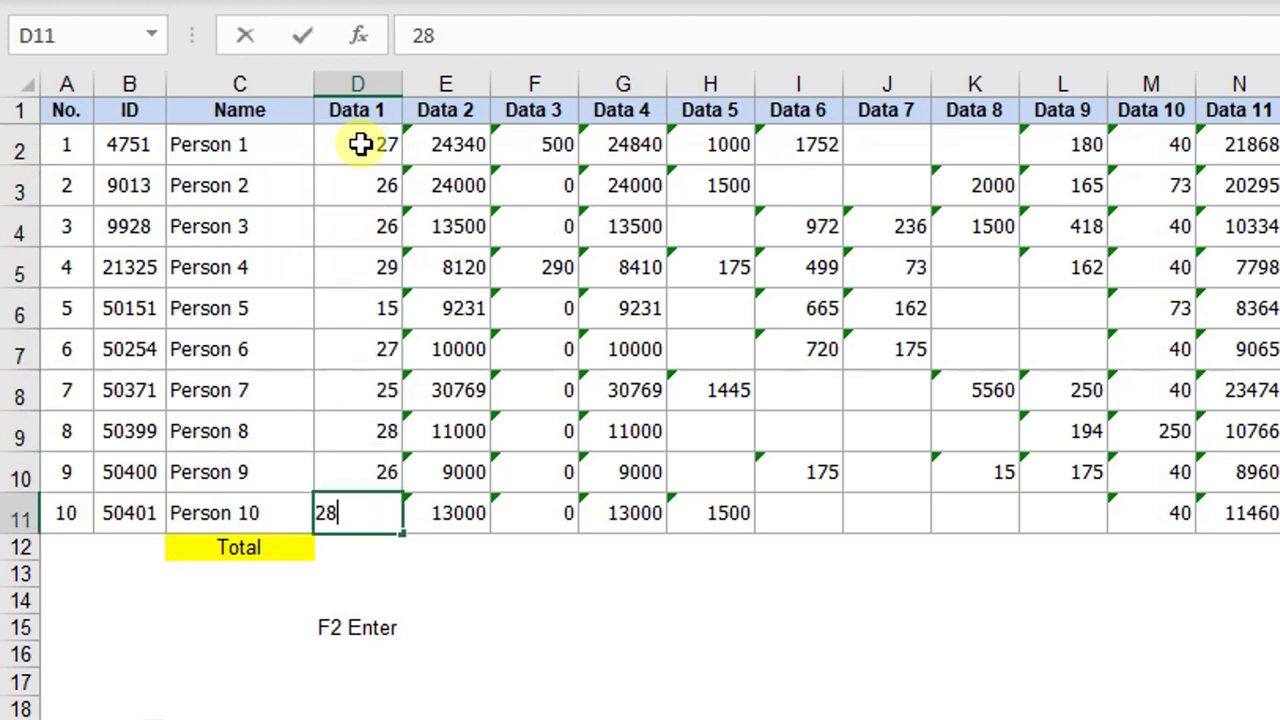
key("Return")
key("Return")
Enter =SUM(D2:D11) in D13, totalling 257
type("=sum")
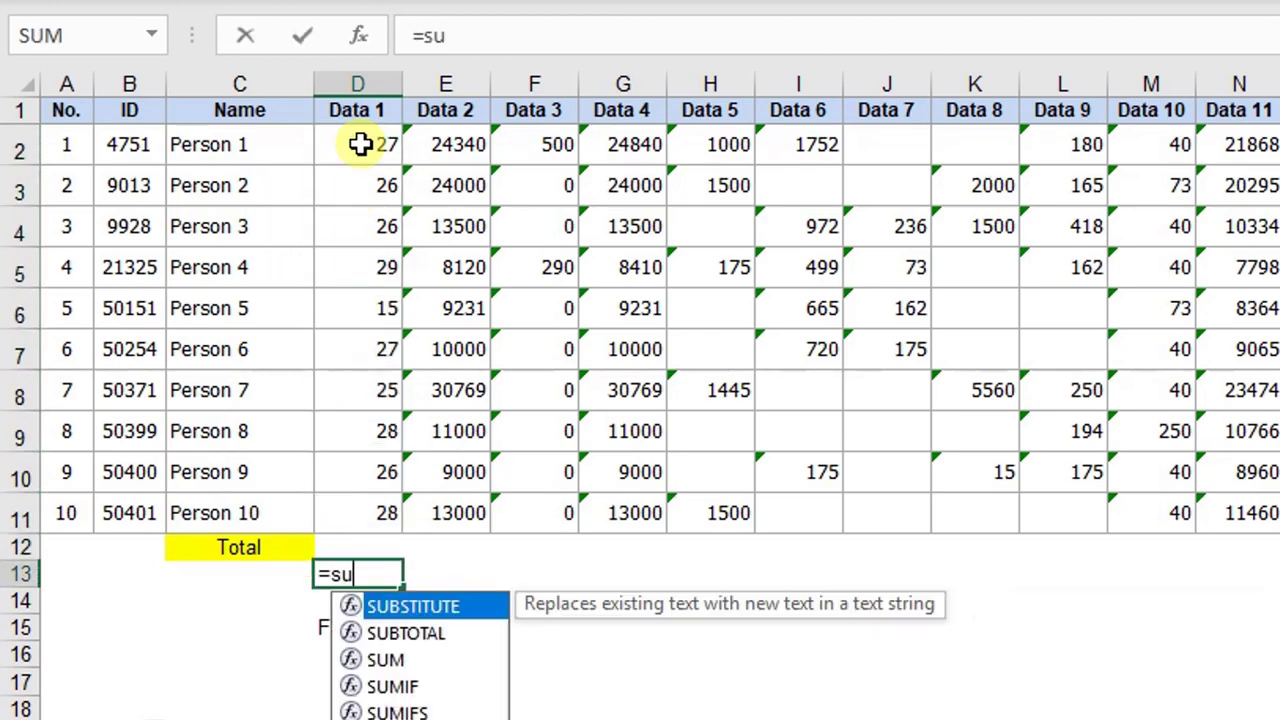
key("Tab")
key("Up")
key("Up")
key("Up")
key("Down")
left_click_drag(360, 144, 360, 144)
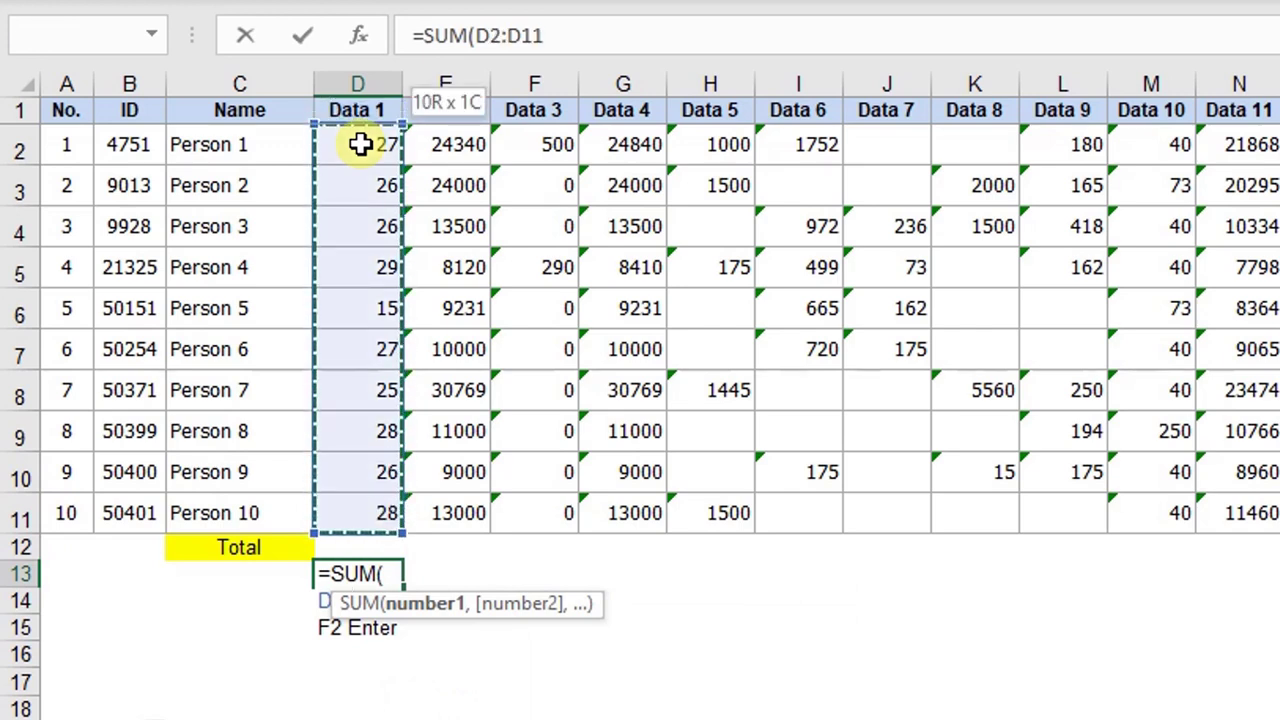
key("Return")
key("Up")
Convert the Data 2 values in column E to numbers with repeated F2+Enter
key("Up")
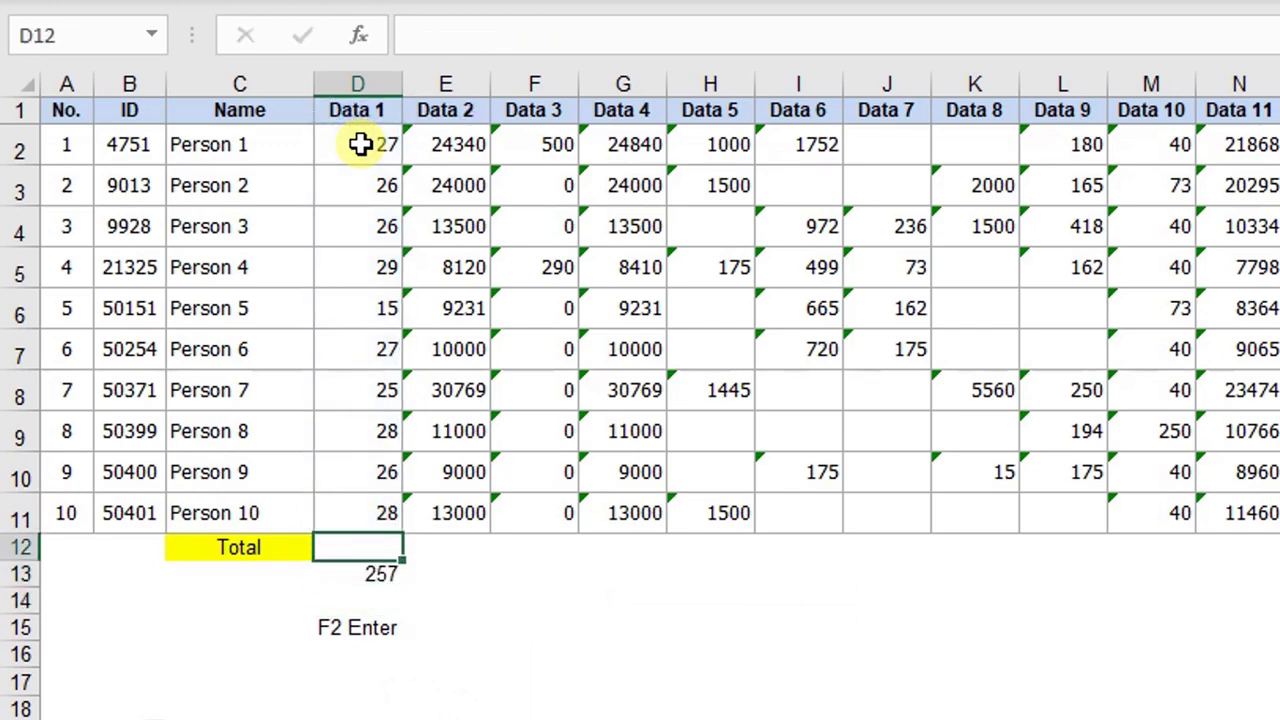
key("Up")
key("Right")
key("ctrl+Up")
key("Down")
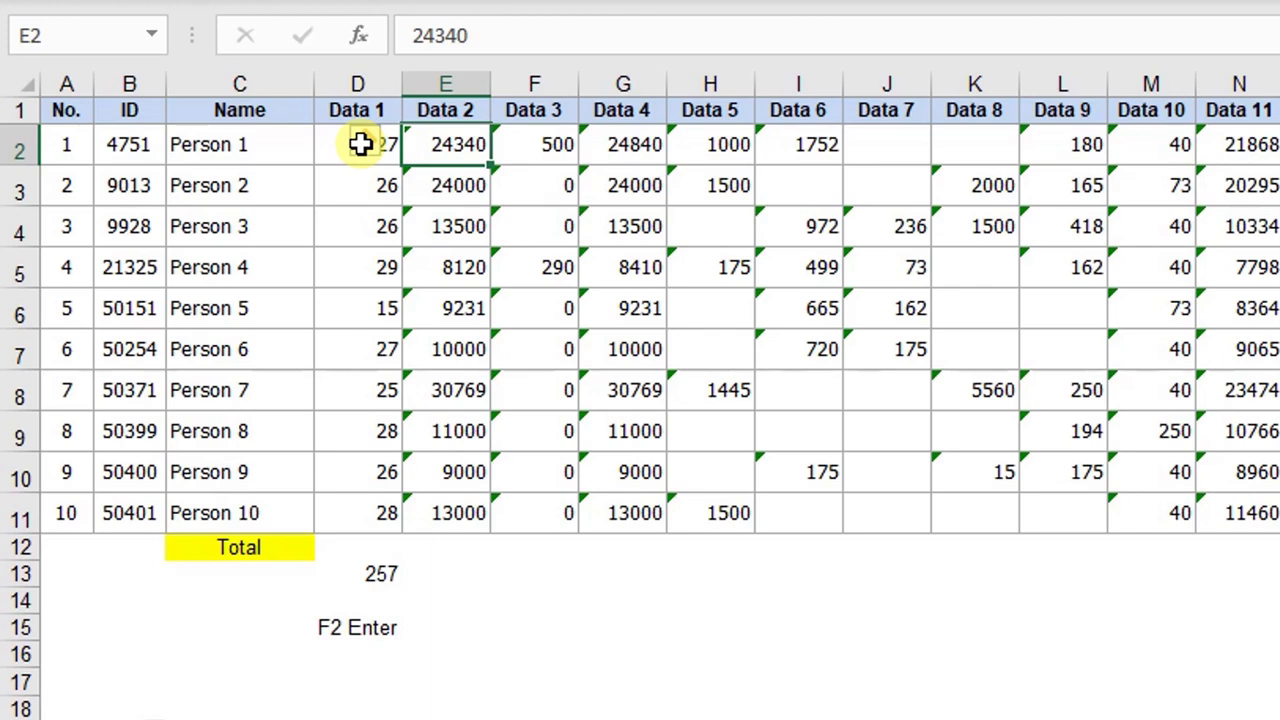
key("F2")
key("Return")
key("F2")
key("Return")
key("F2")
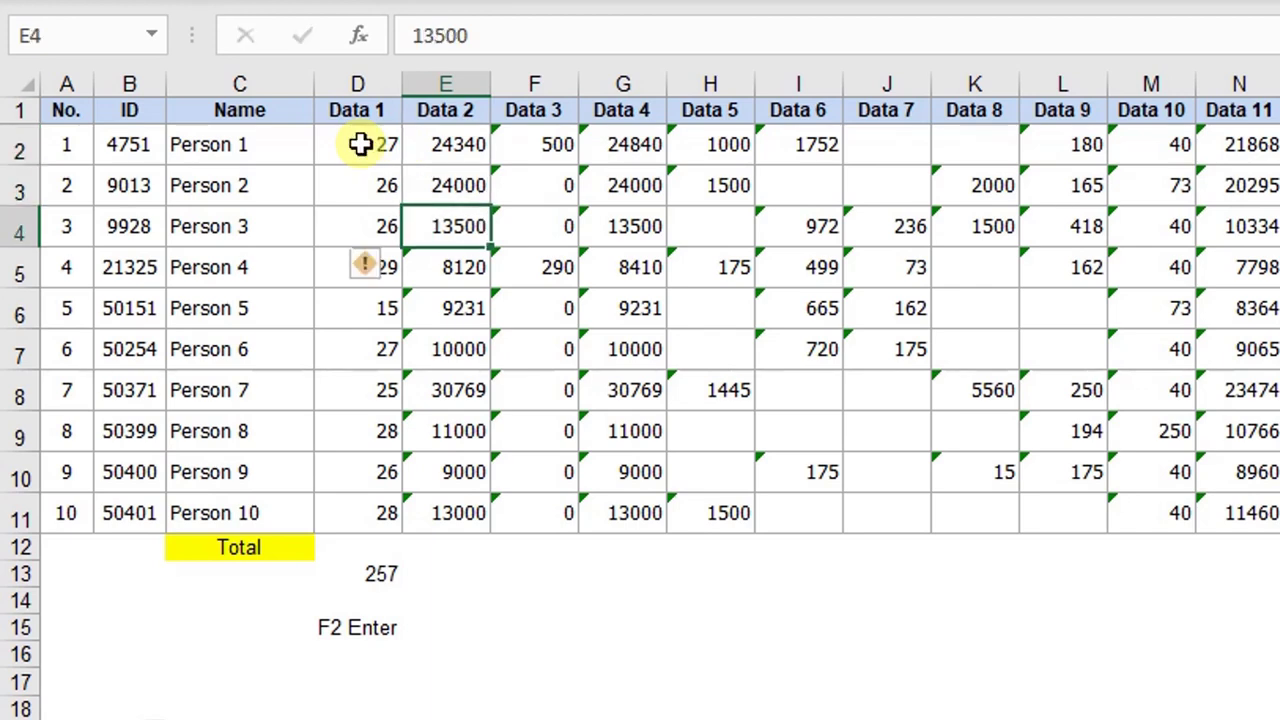
key("Return")
key("F2")
key("Return")
key("F2")
key("Return")
key("F2")
key("Return")
key("F2")
key("Return")
key("F2")
key("Return")
key("F2")
key("Return")
key("F2")
key("Return")
key("F2")
key("Return")
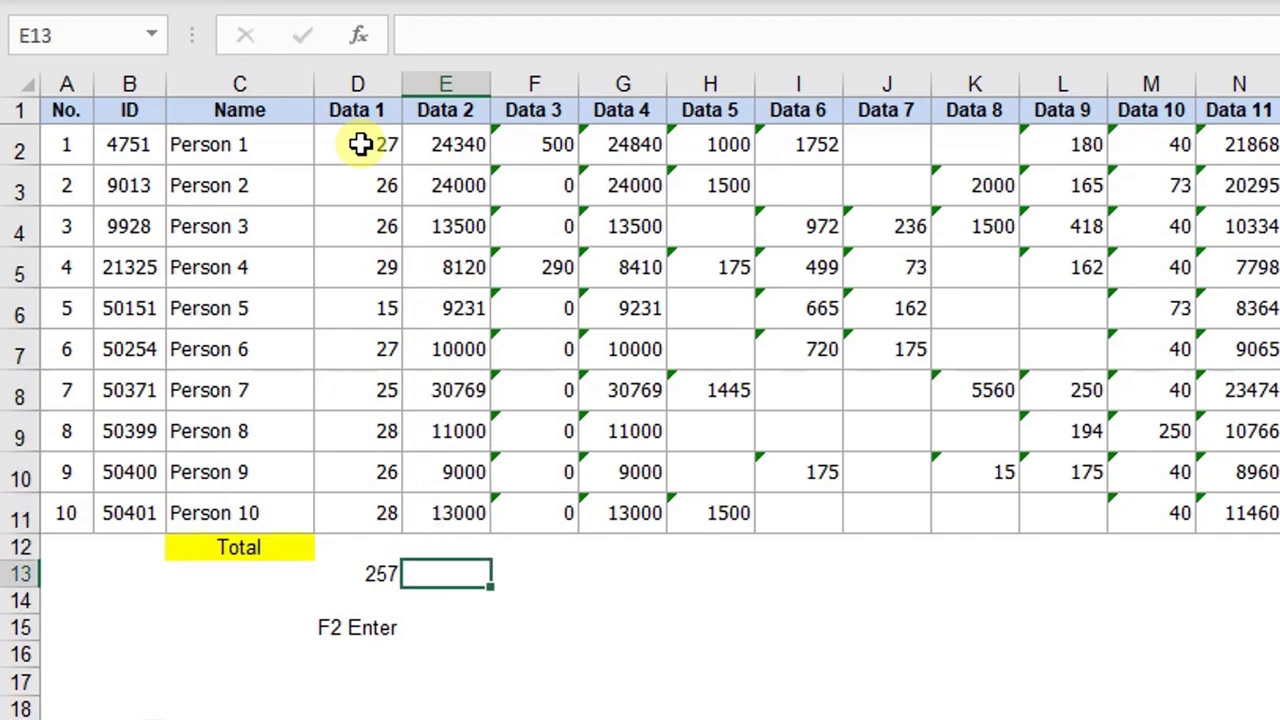
Copy the D13 SUM formula into E13, giving 152960
key("Left")
key("ctrl+c")
key("Right")
key("ctrl+v")
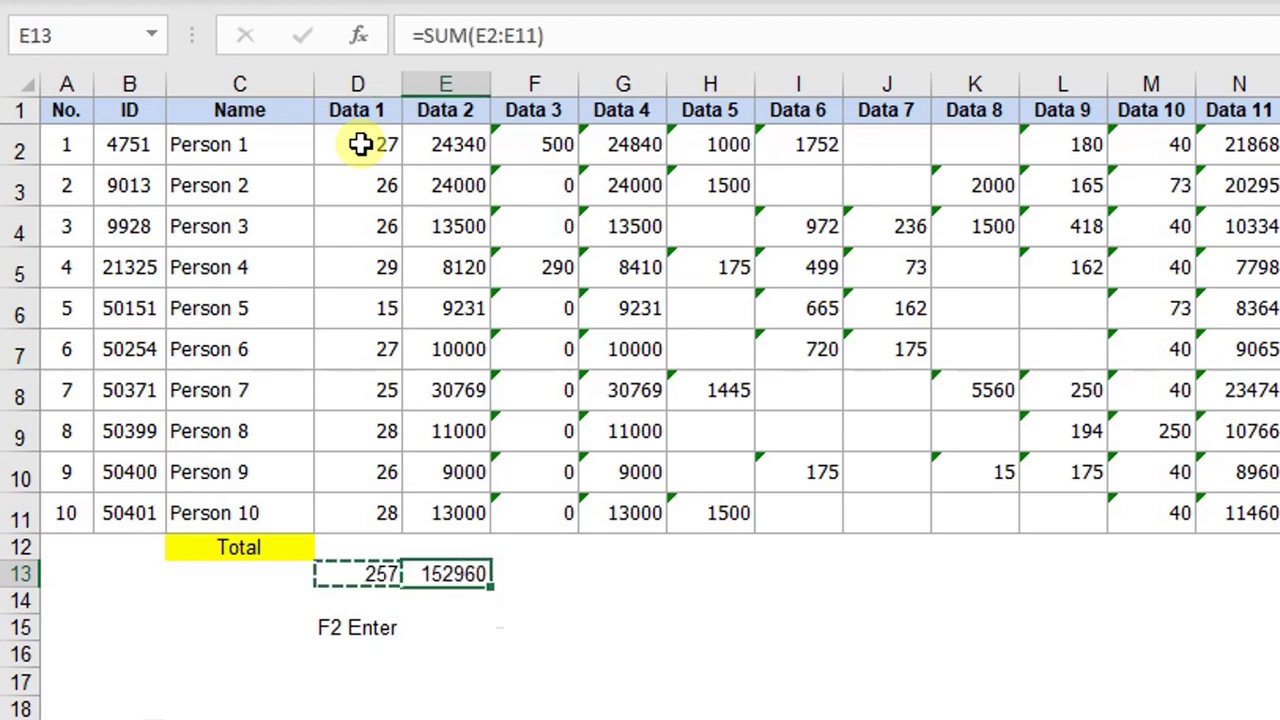
key("Escape")
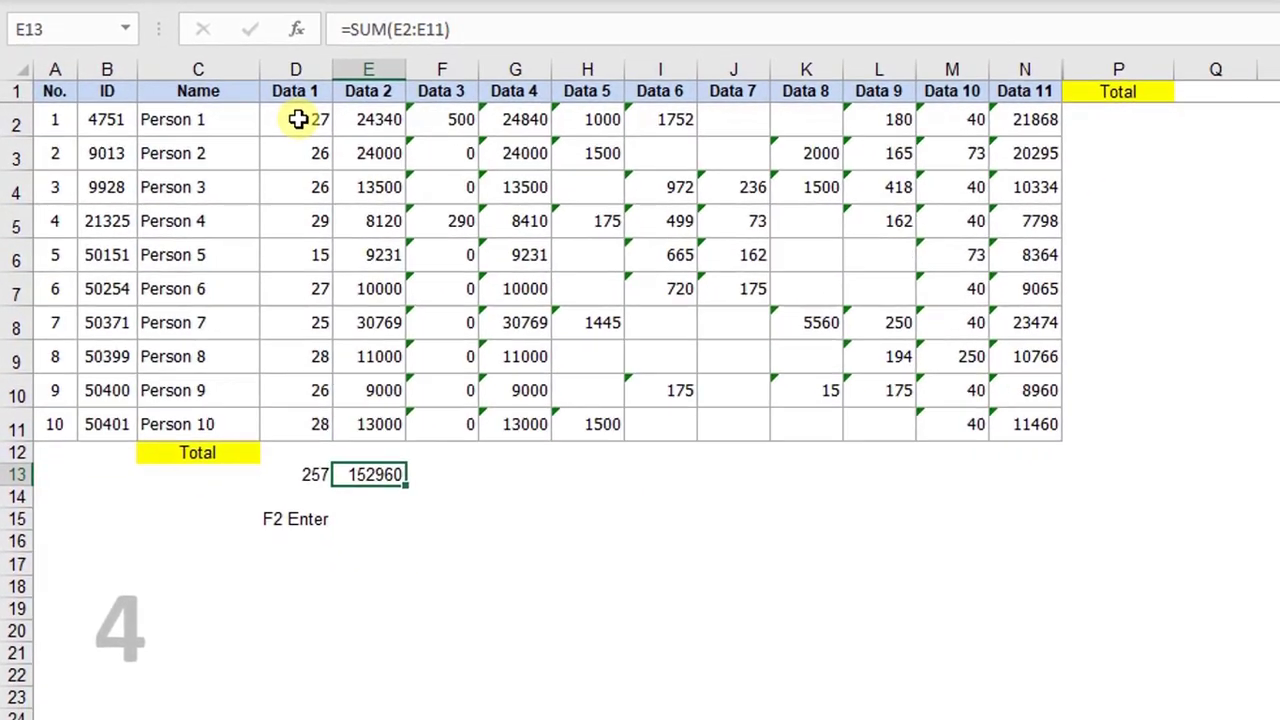
On Stage5, read the 'SumProduct with - -' note, select D2:N11, then pick D13
left_click(489, 708)
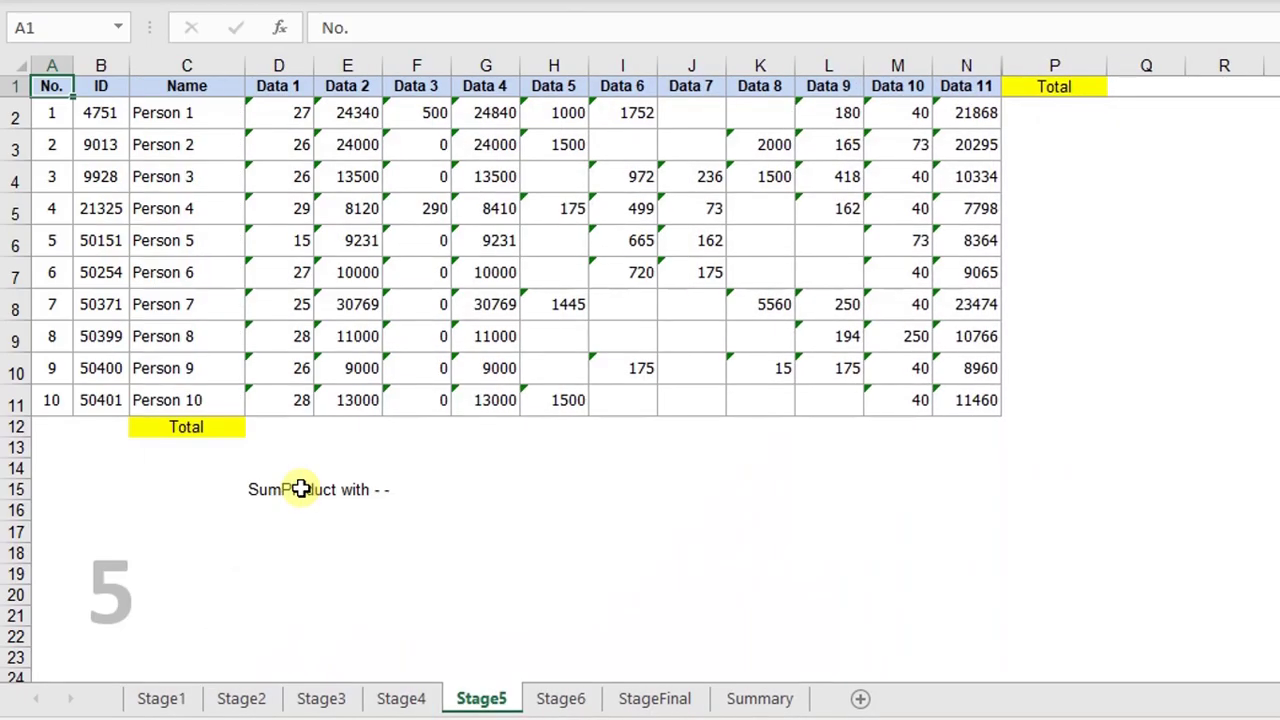
left_click(286, 510)
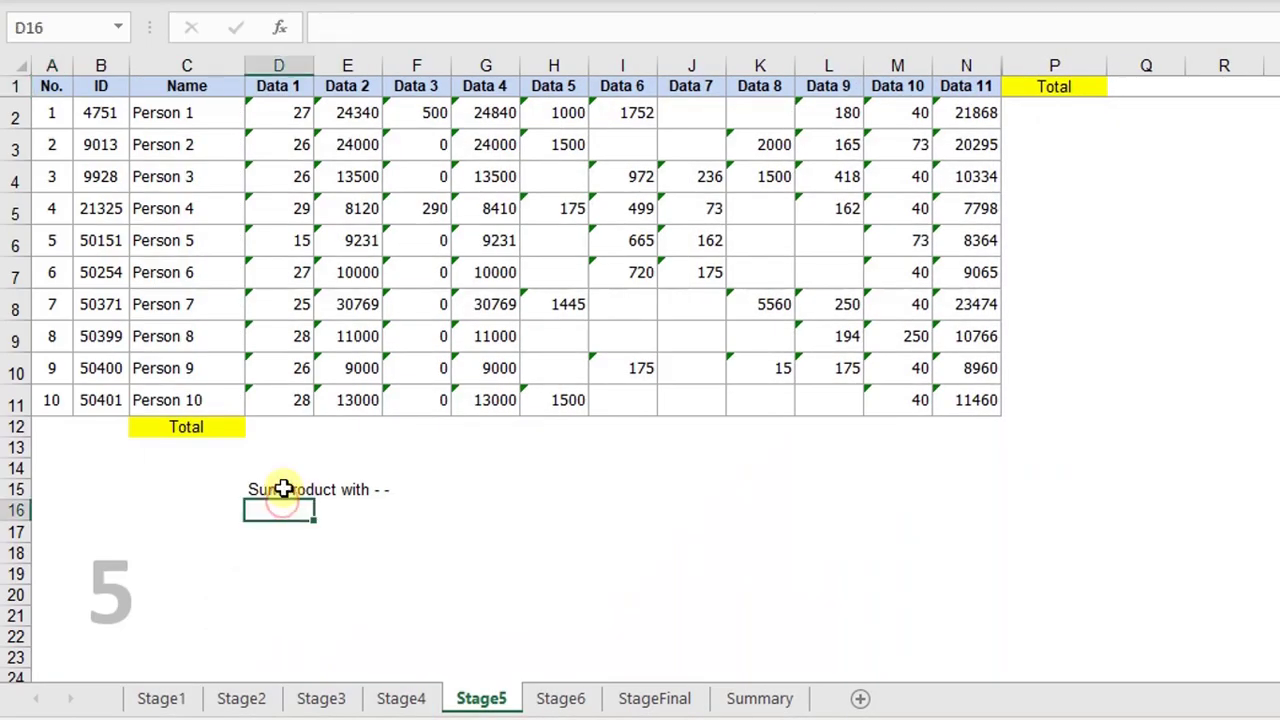
left_click(283, 489)
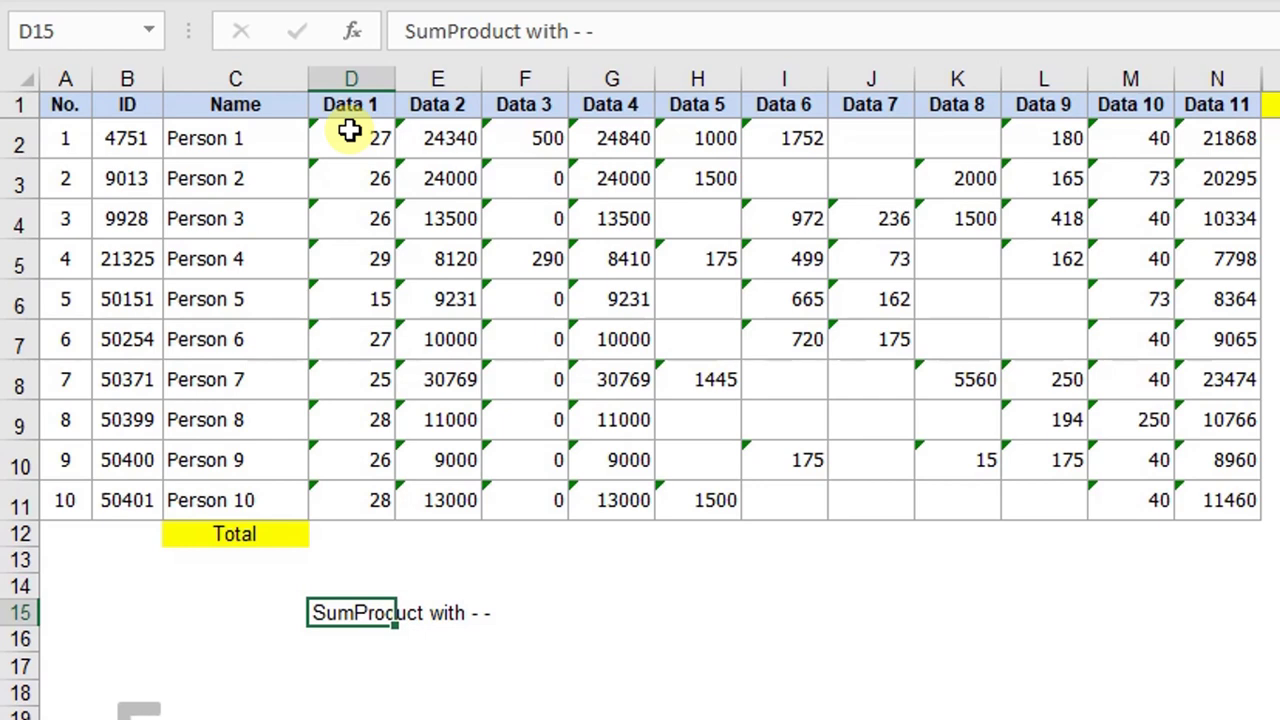
key("Up")
key("Up")
key("Up")
key("Up")
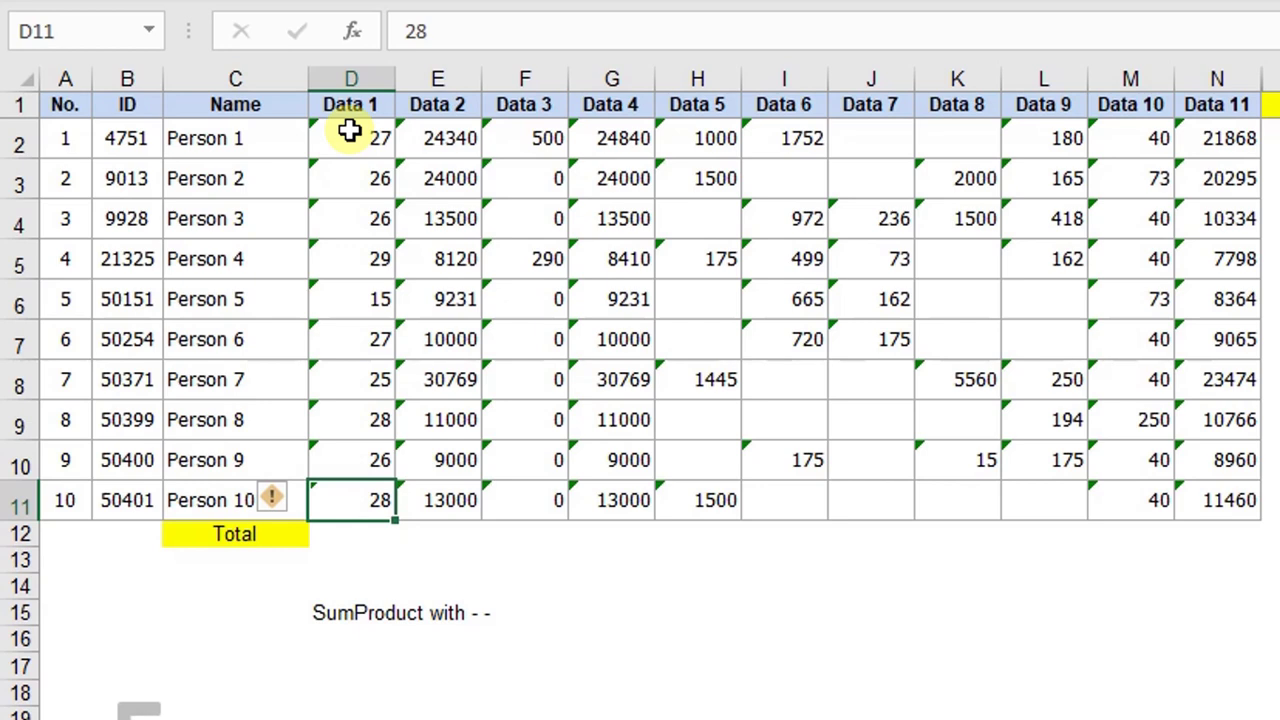
left_click_drag(349, 131, 1224, 510)
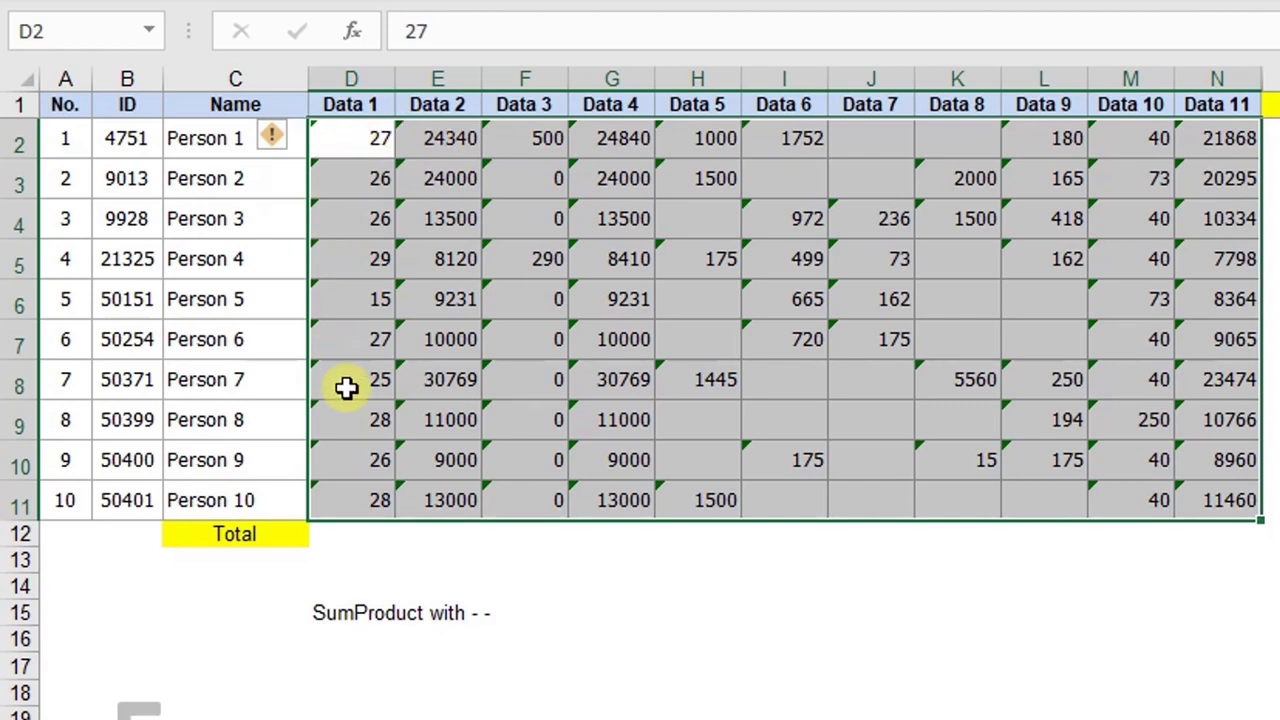
left_click(381, 559)
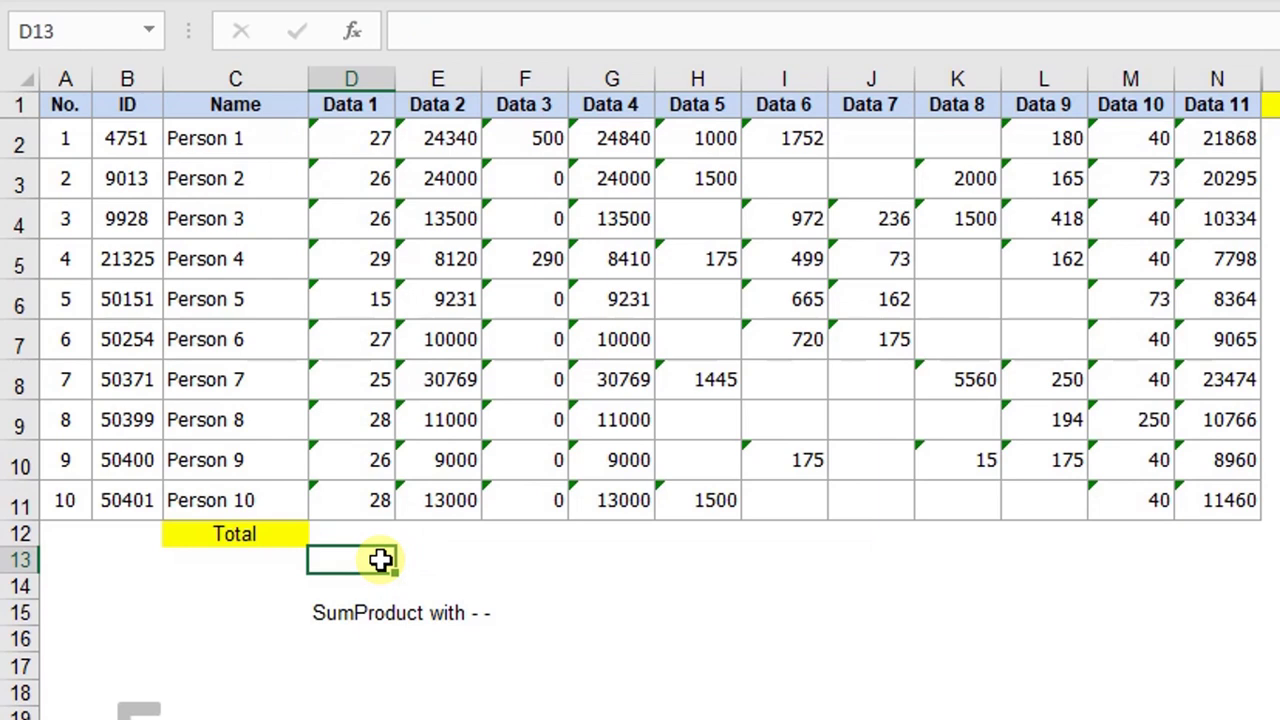
Enter =SUMPRODUCT(--(D2:D11)) in Stage5's D13 so Data 1 totals 257
type("=")
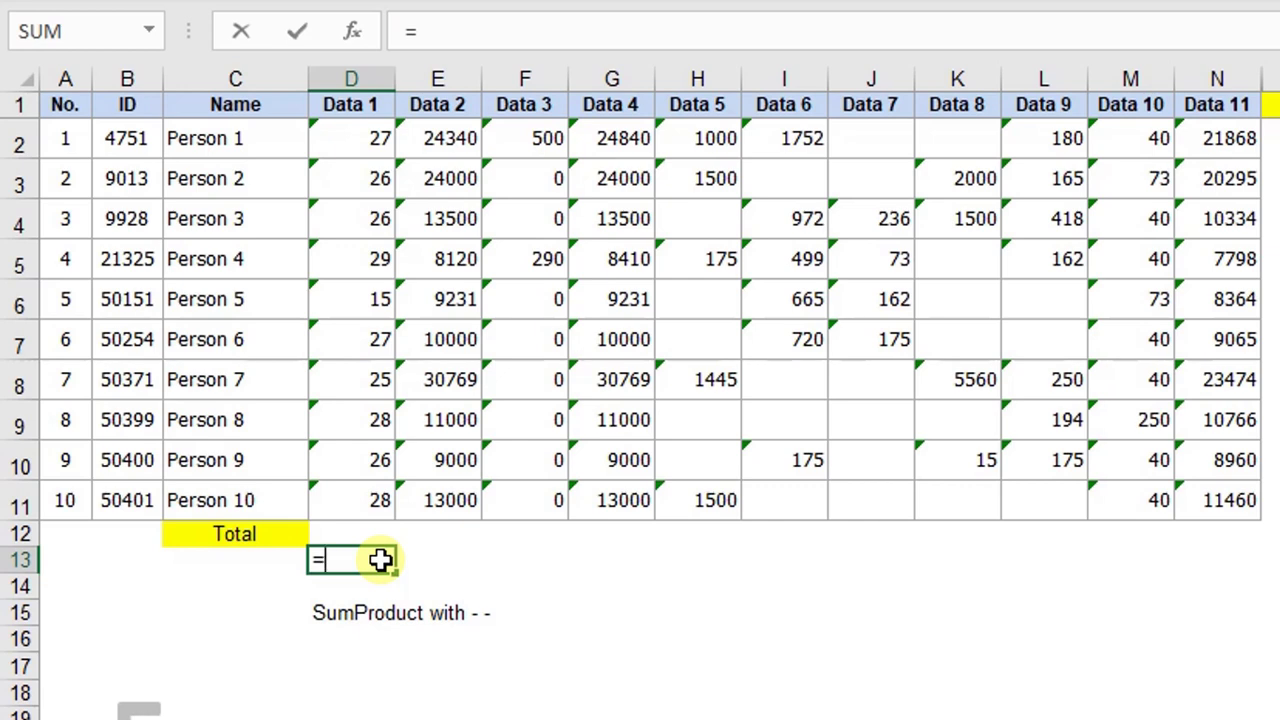
type("sum")
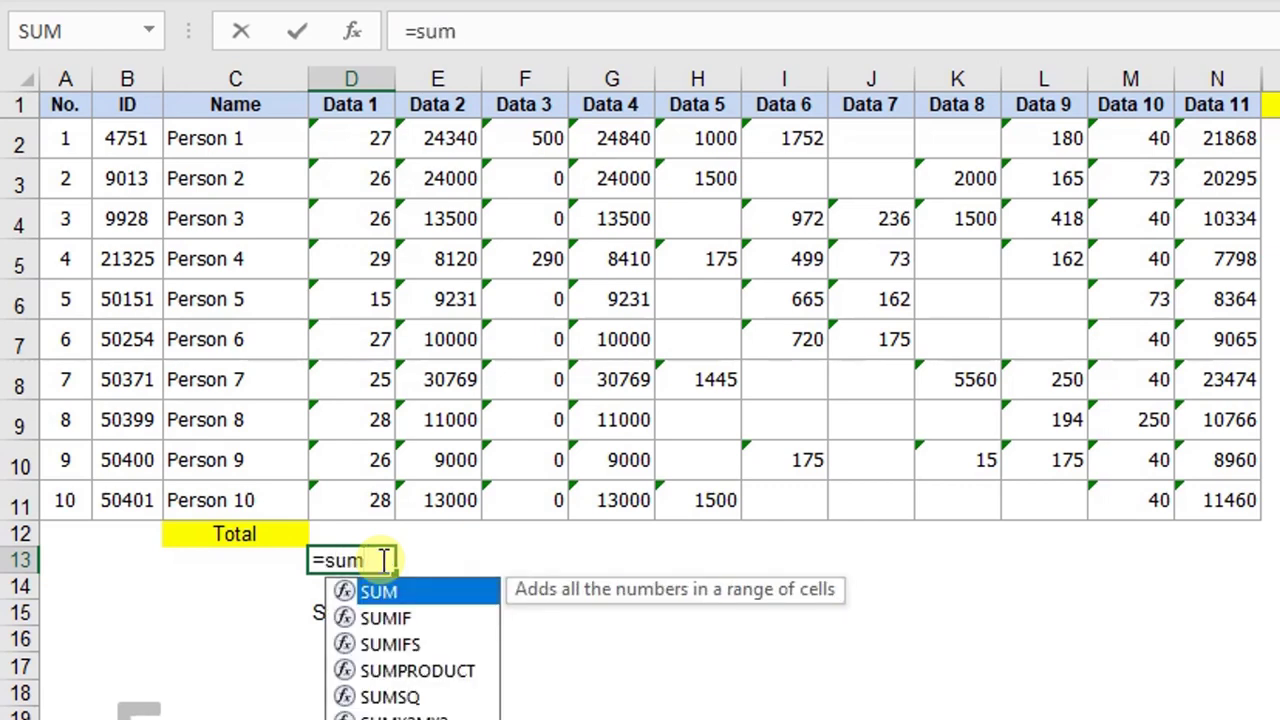
type("p")
key("Tab")
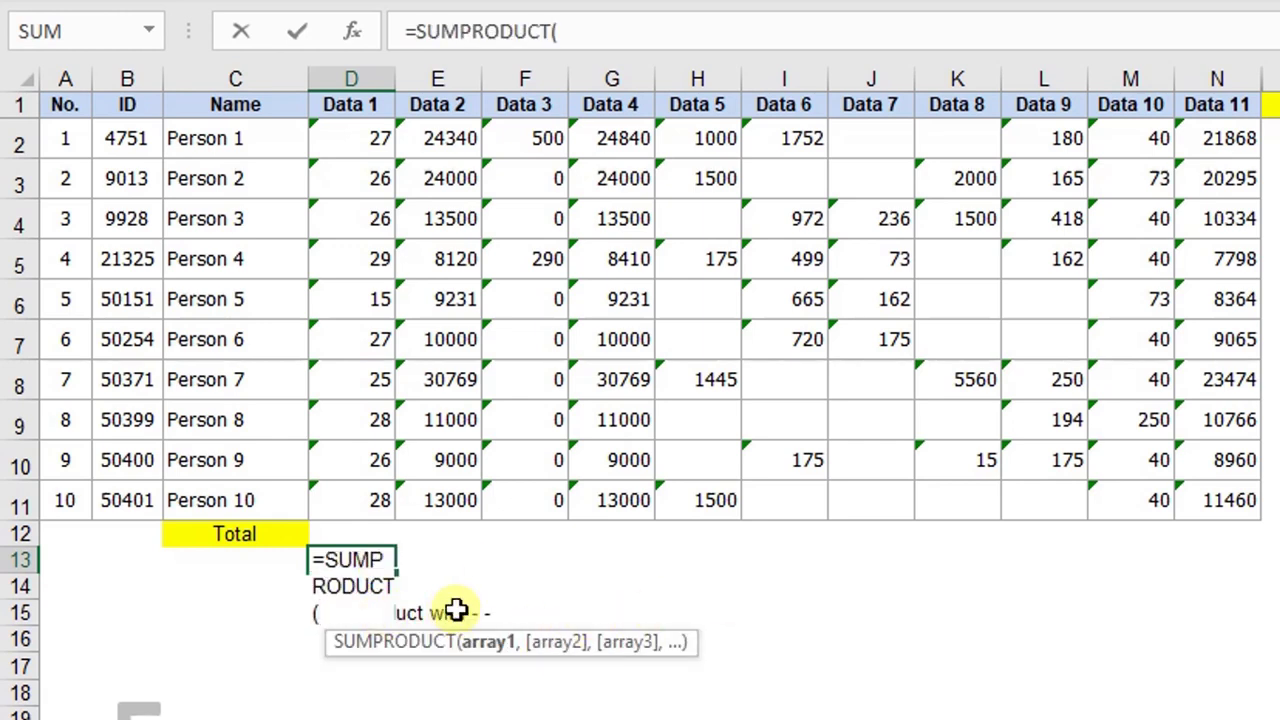
type("--(")
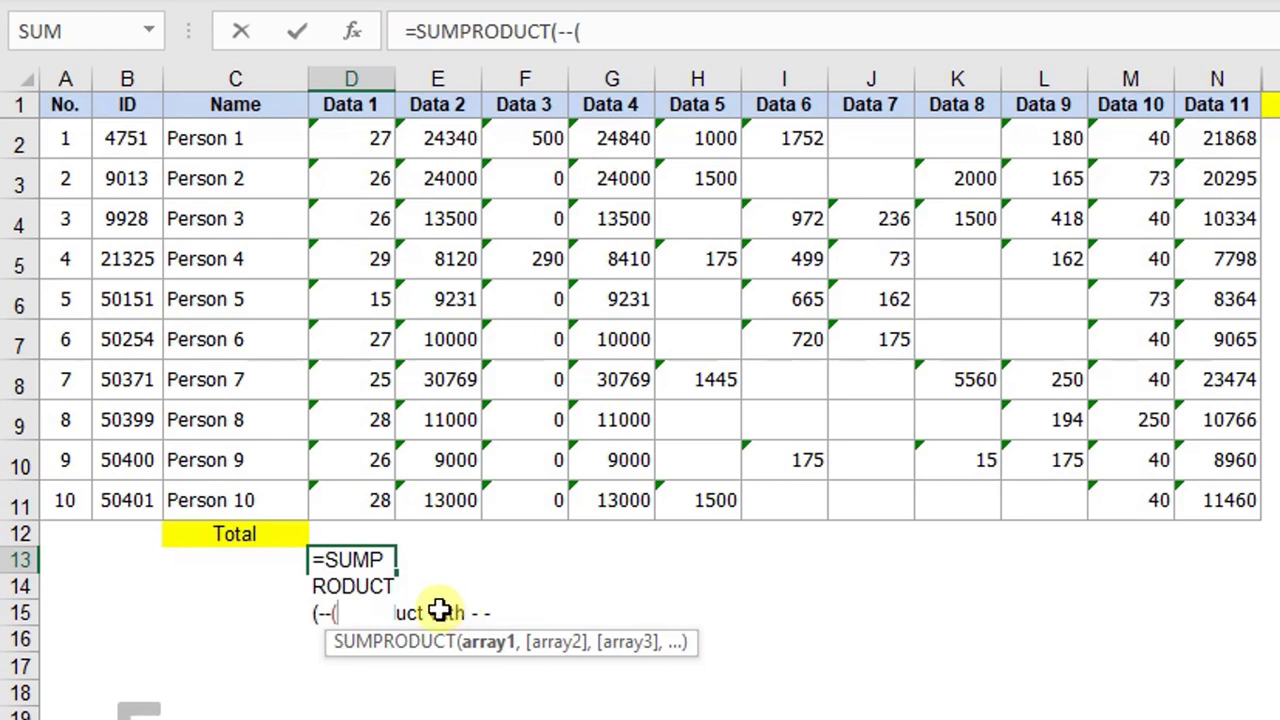
left_click_drag(351, 503, 378, 140)
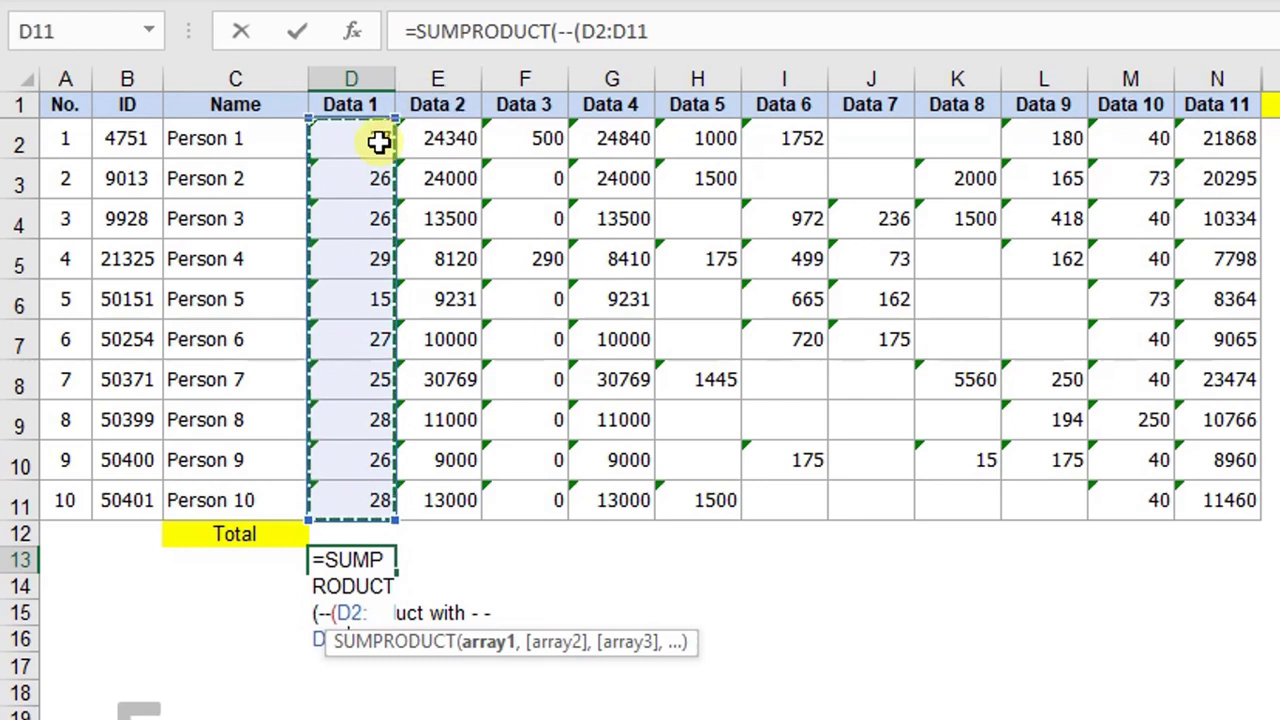
type("))")
key("Return")
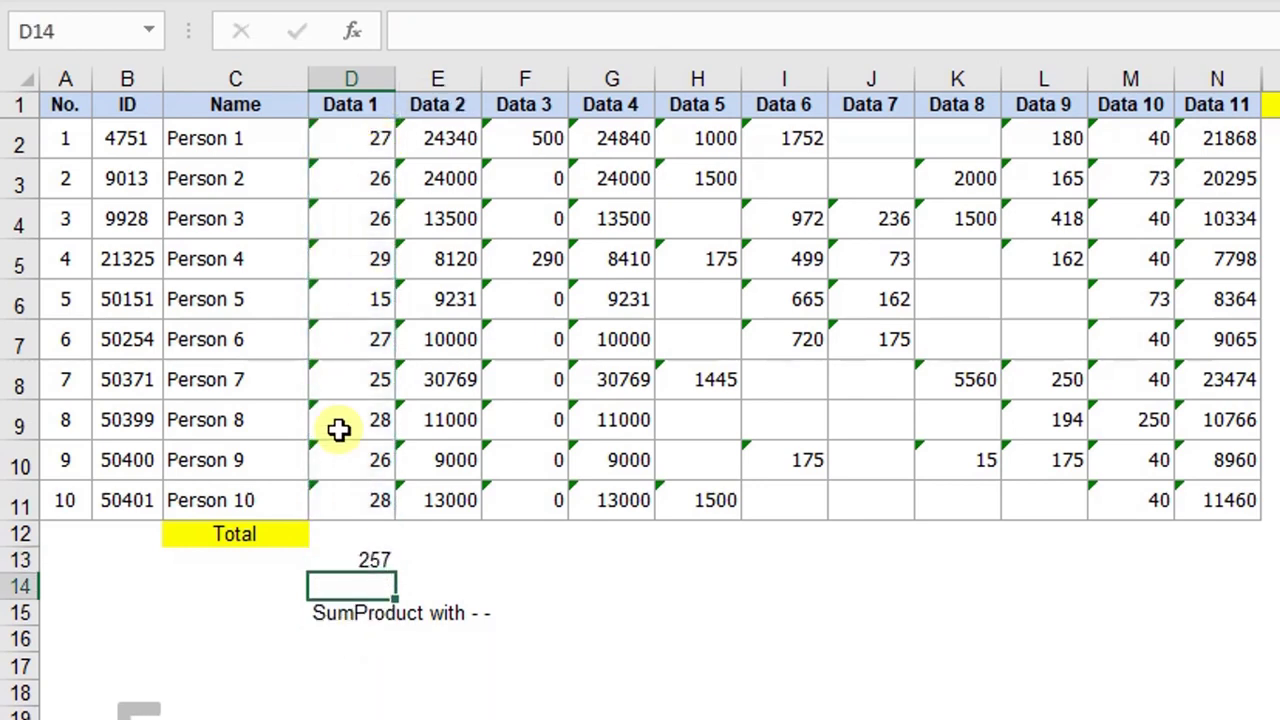
left_click(366, 538)
left_click_drag(363, 512, 354, 130)
left_click(357, 558)
double_click(357, 558)
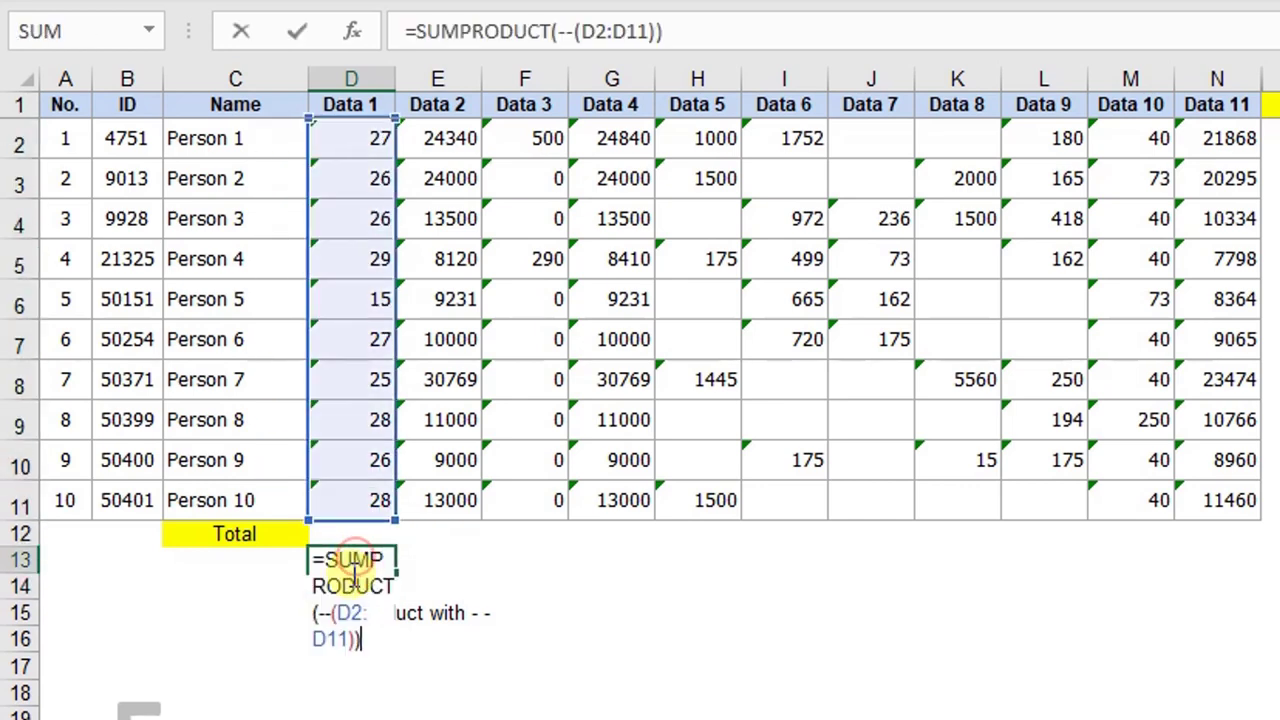
left_click(322, 612)
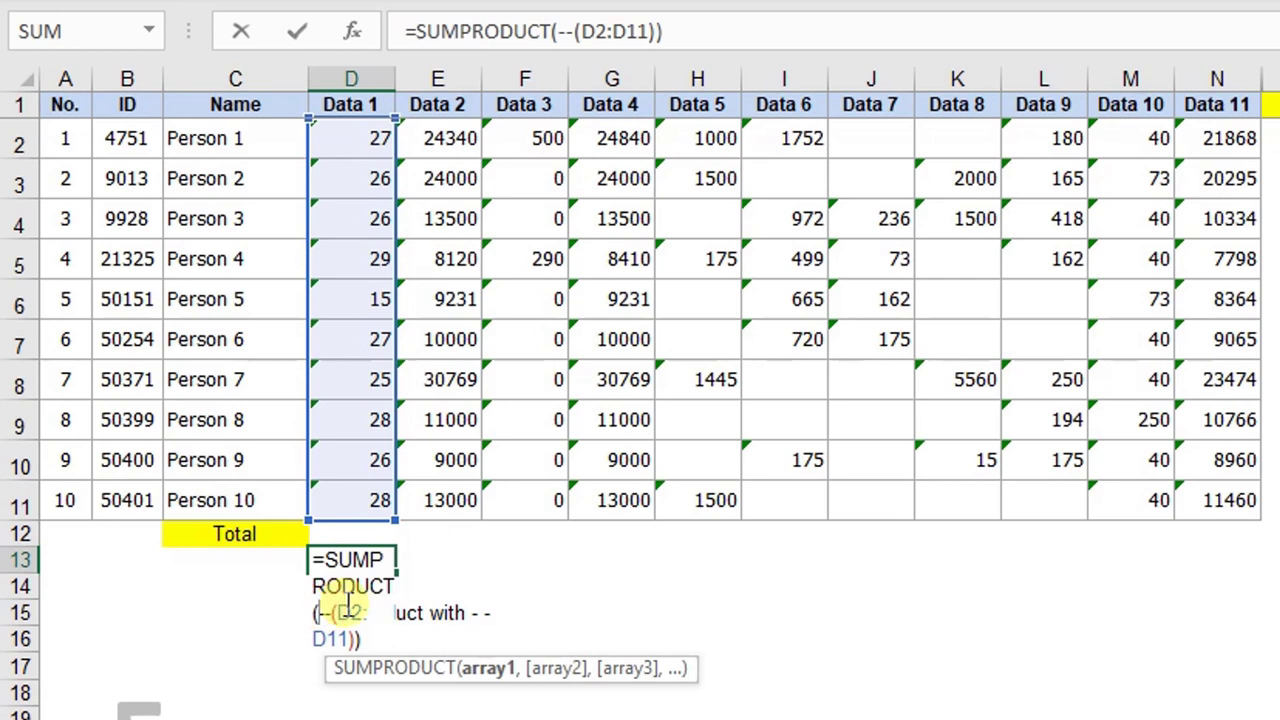
key("Delete")
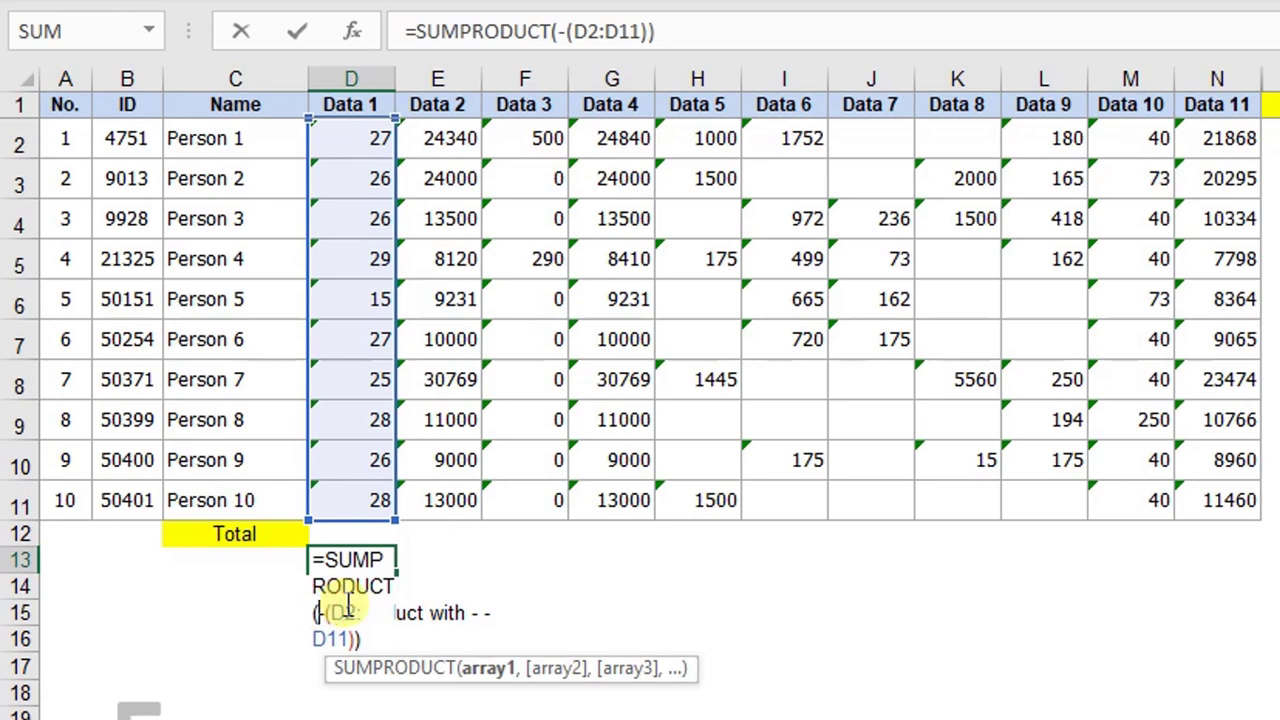
key("Return")
key("Up")
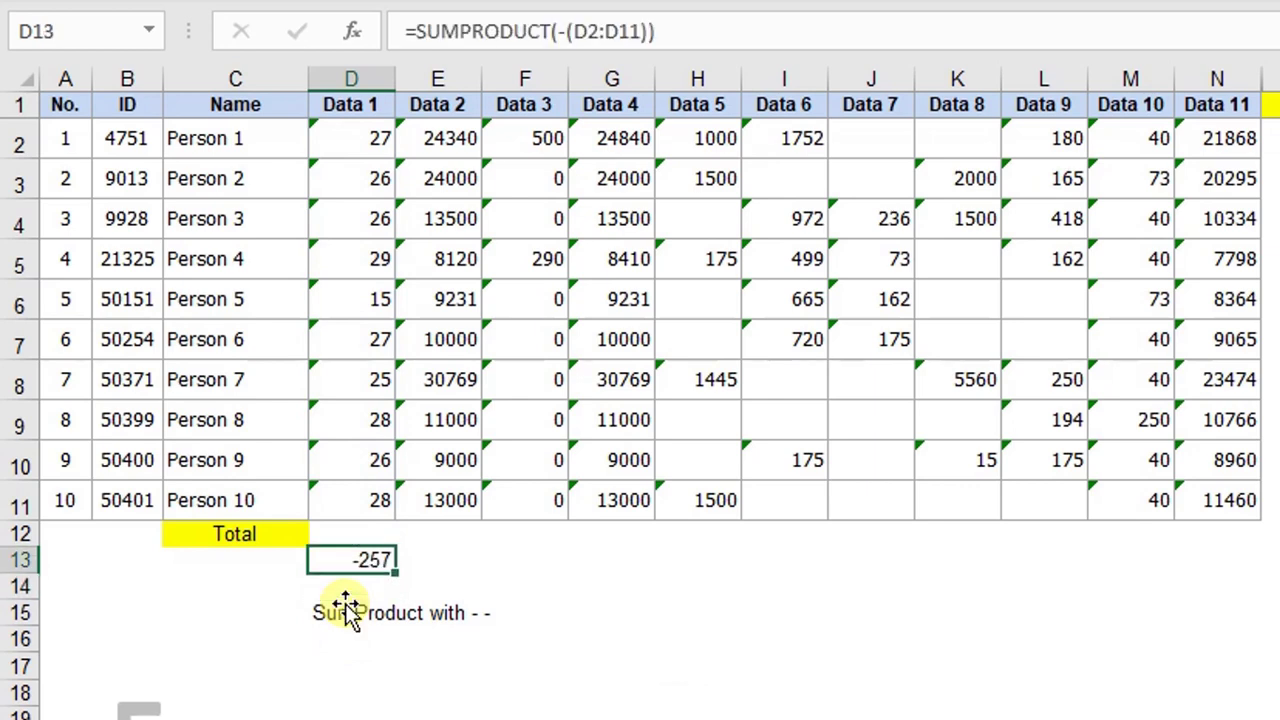
key("F2")
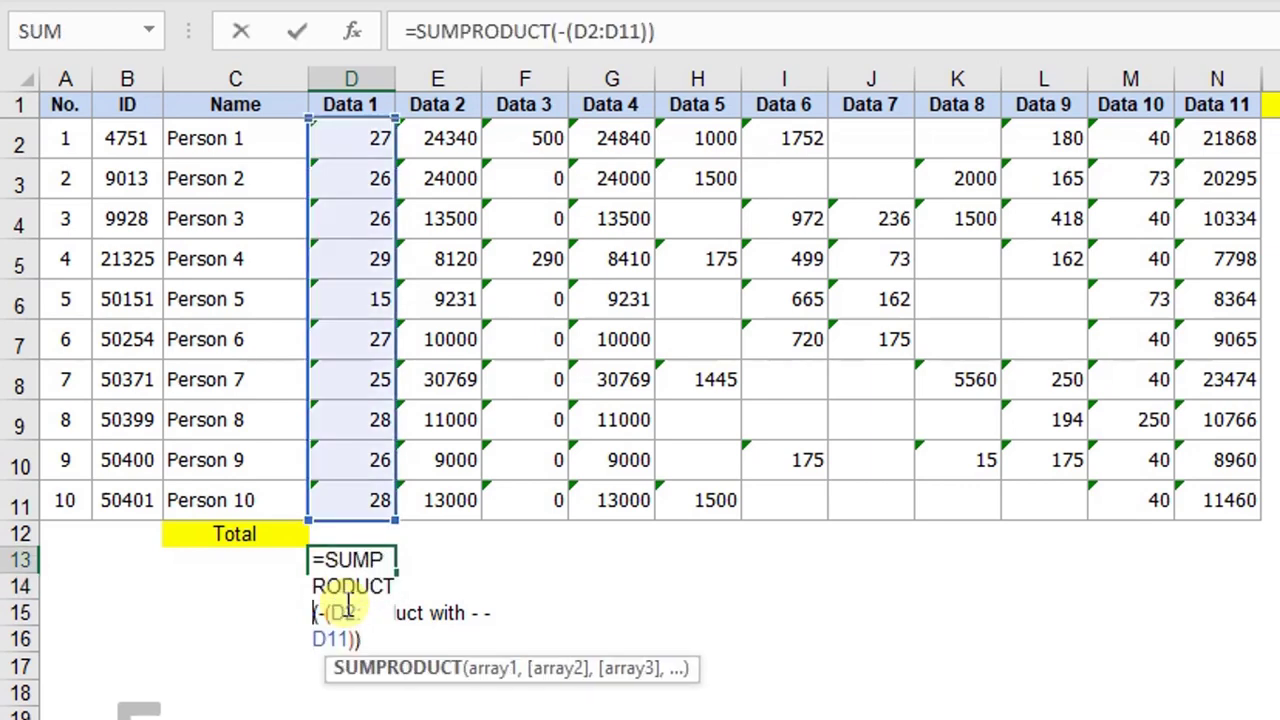
type("-")
key("Return")
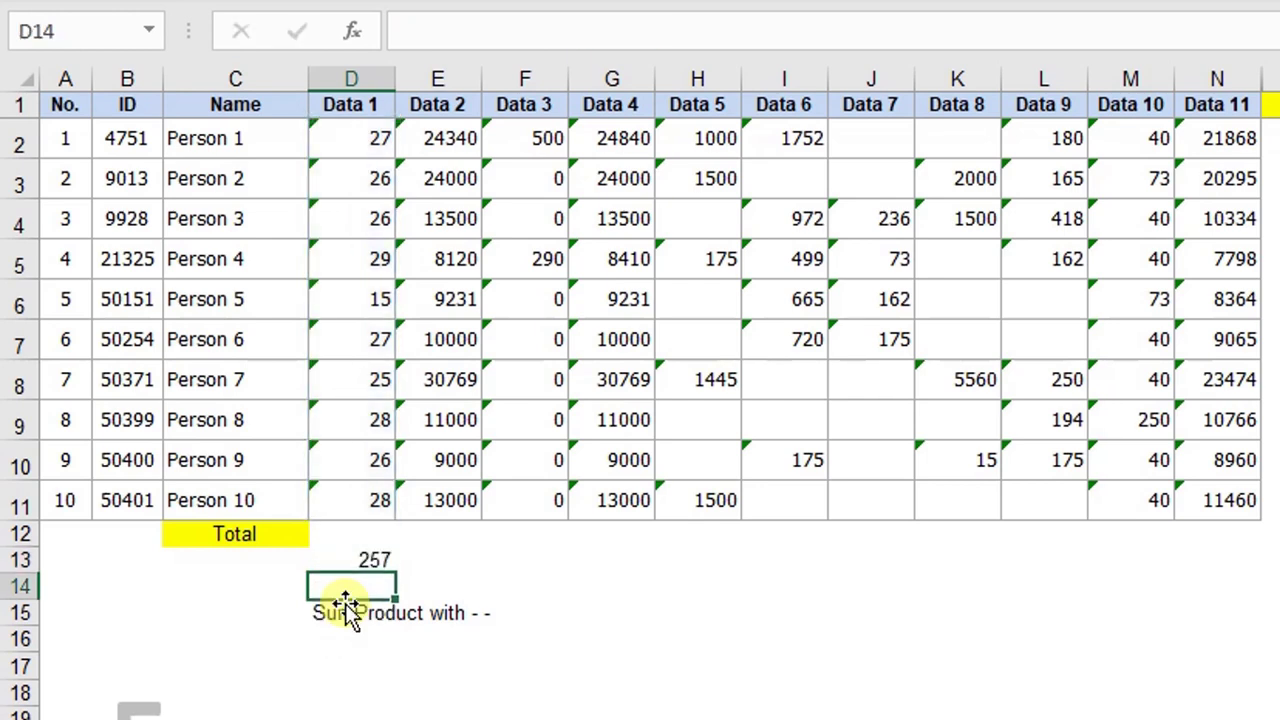
key("Up")
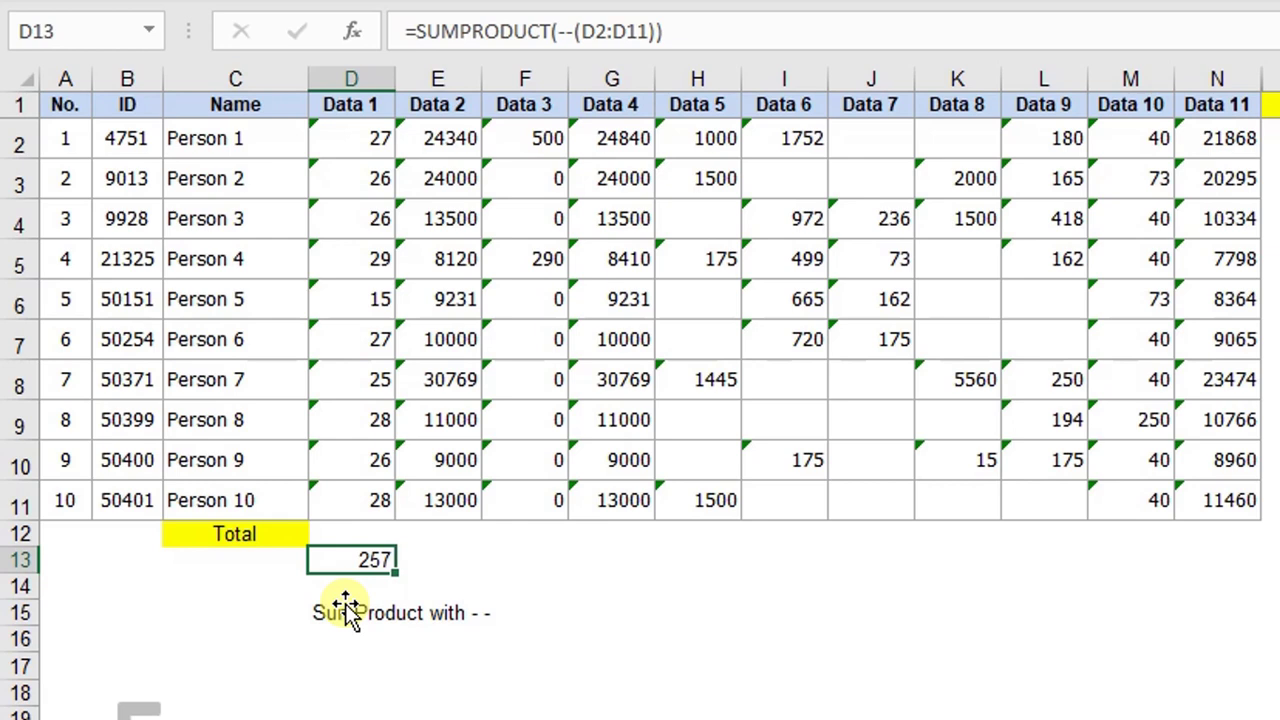
key("F2")
key("Left")
key("Left")
key("Left")
key("Left")
key("Left")
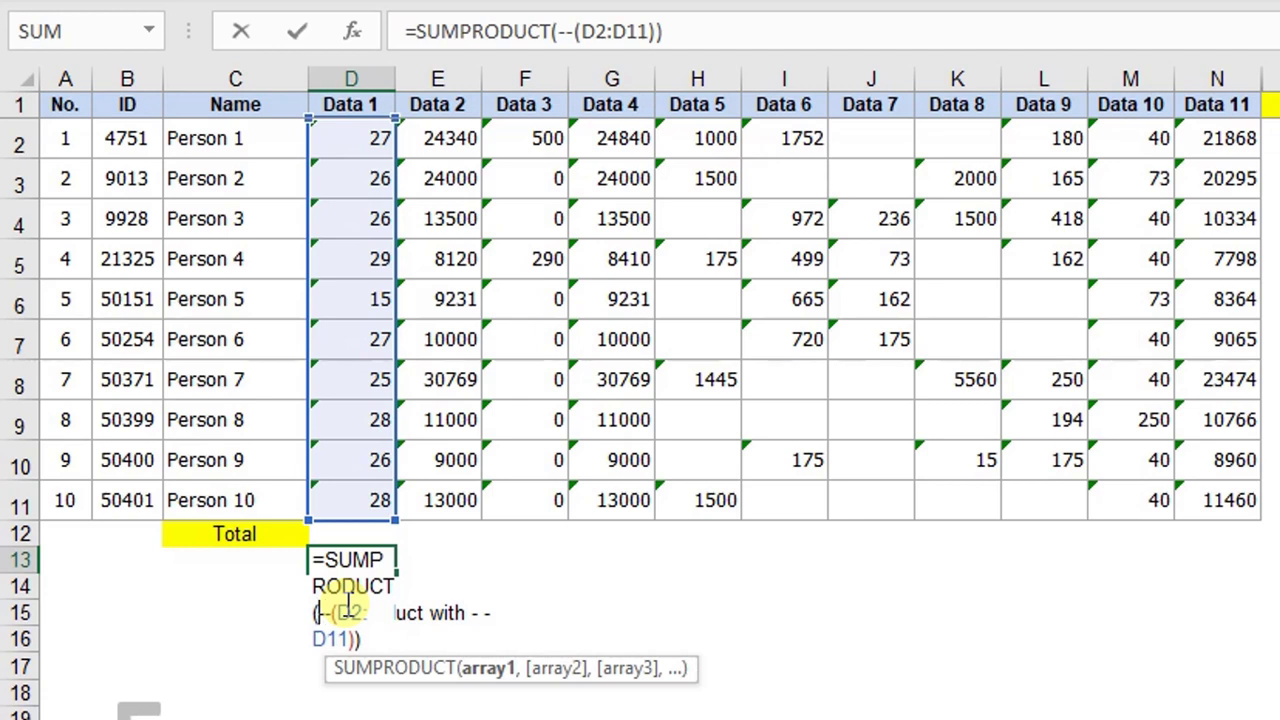
key("ctrl+Return")
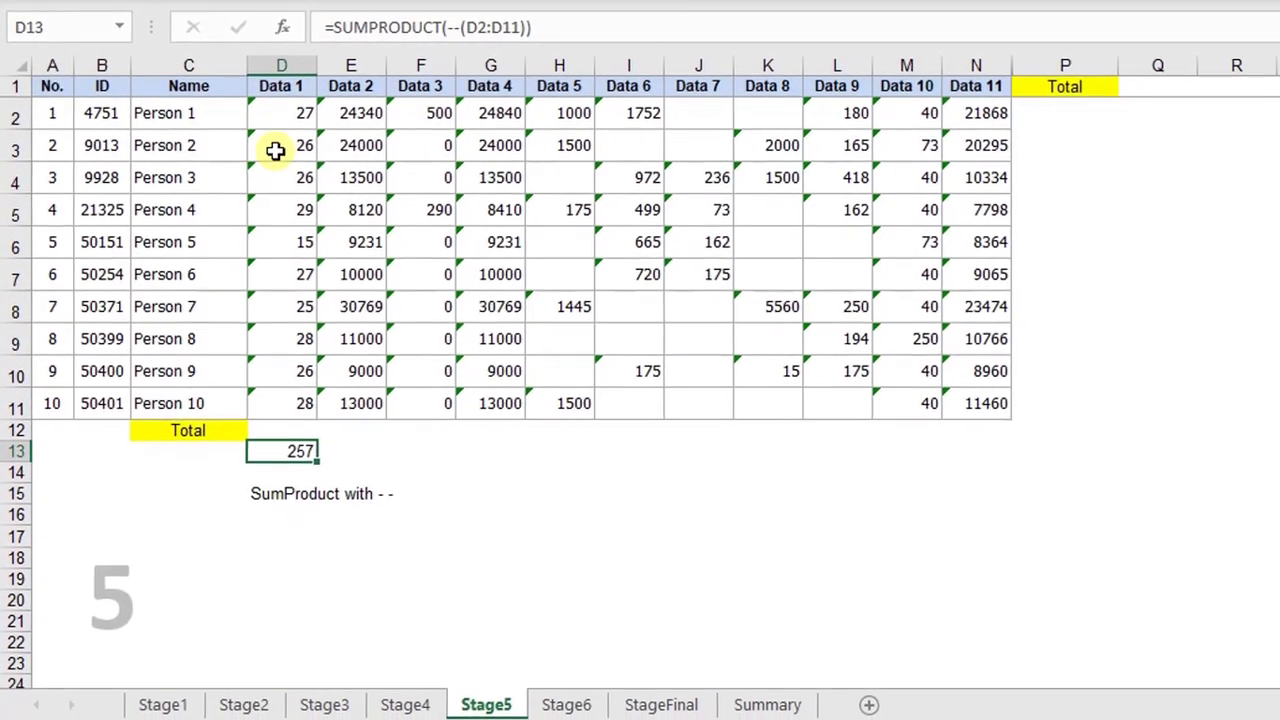
Review the Stage4, Stage3, Stage2 and Stage1 sheets in turn
left_click(400, 697)
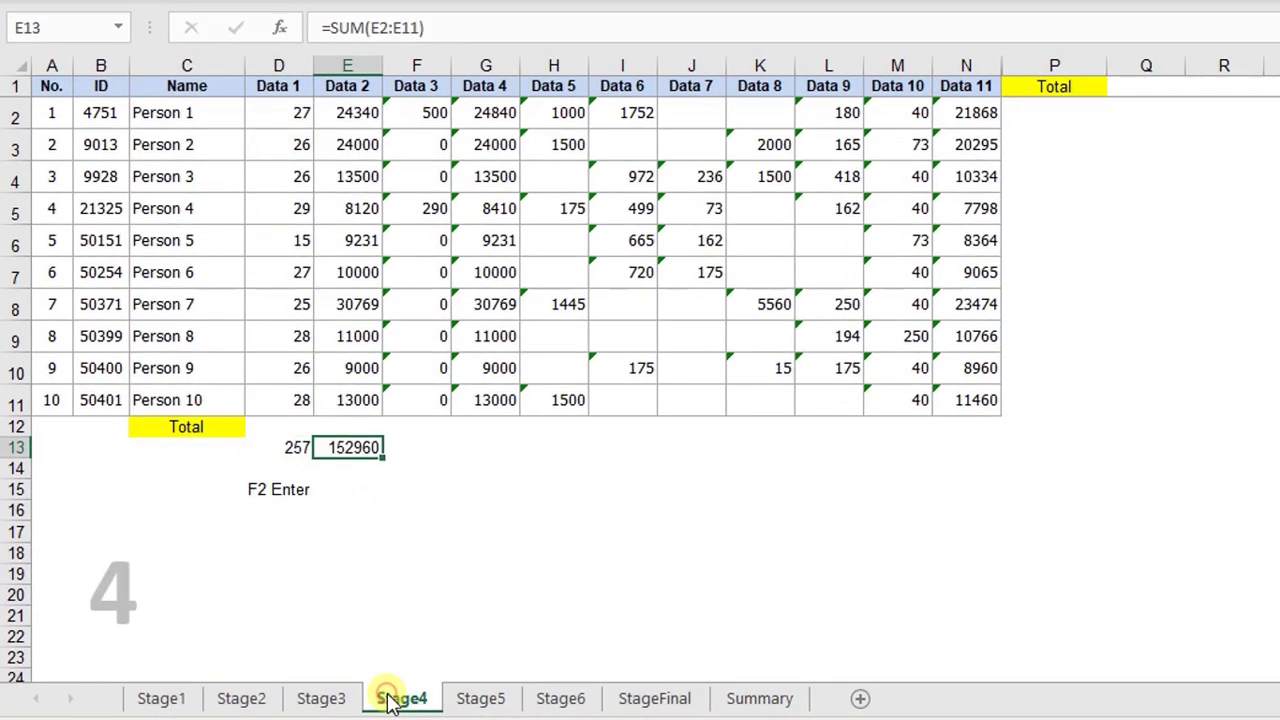
left_click(326, 697)
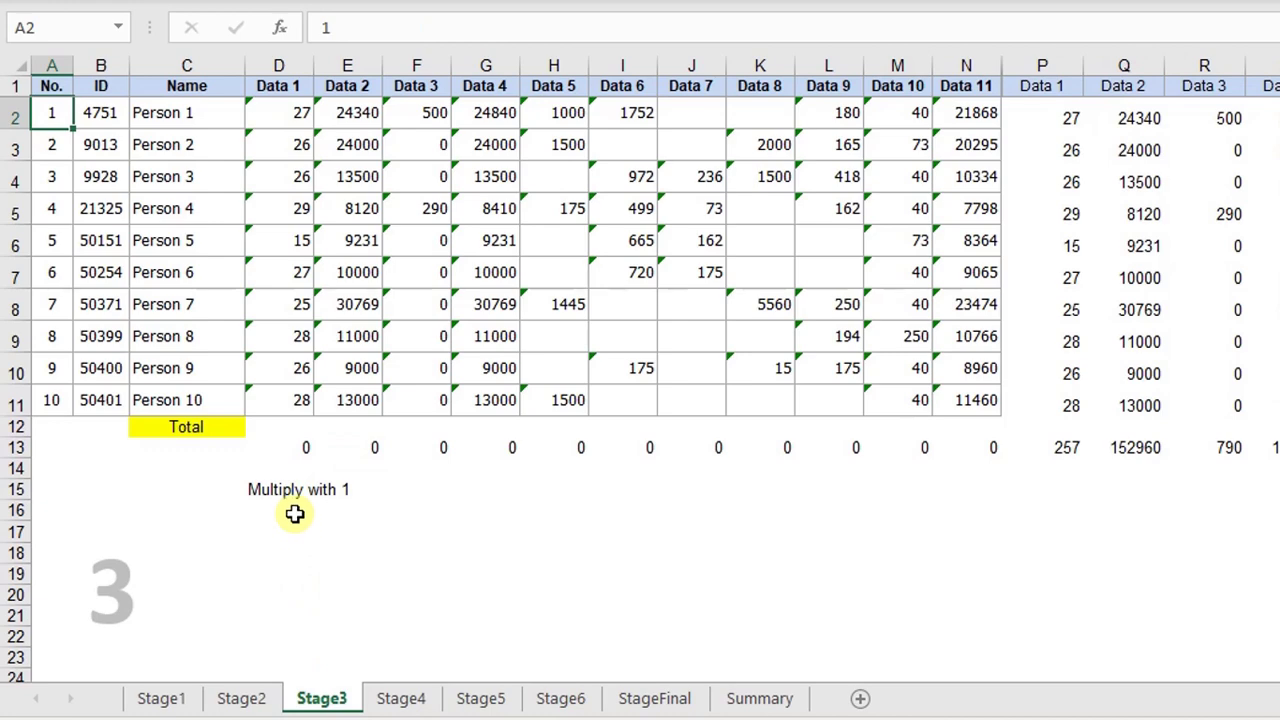
left_click(248, 697)
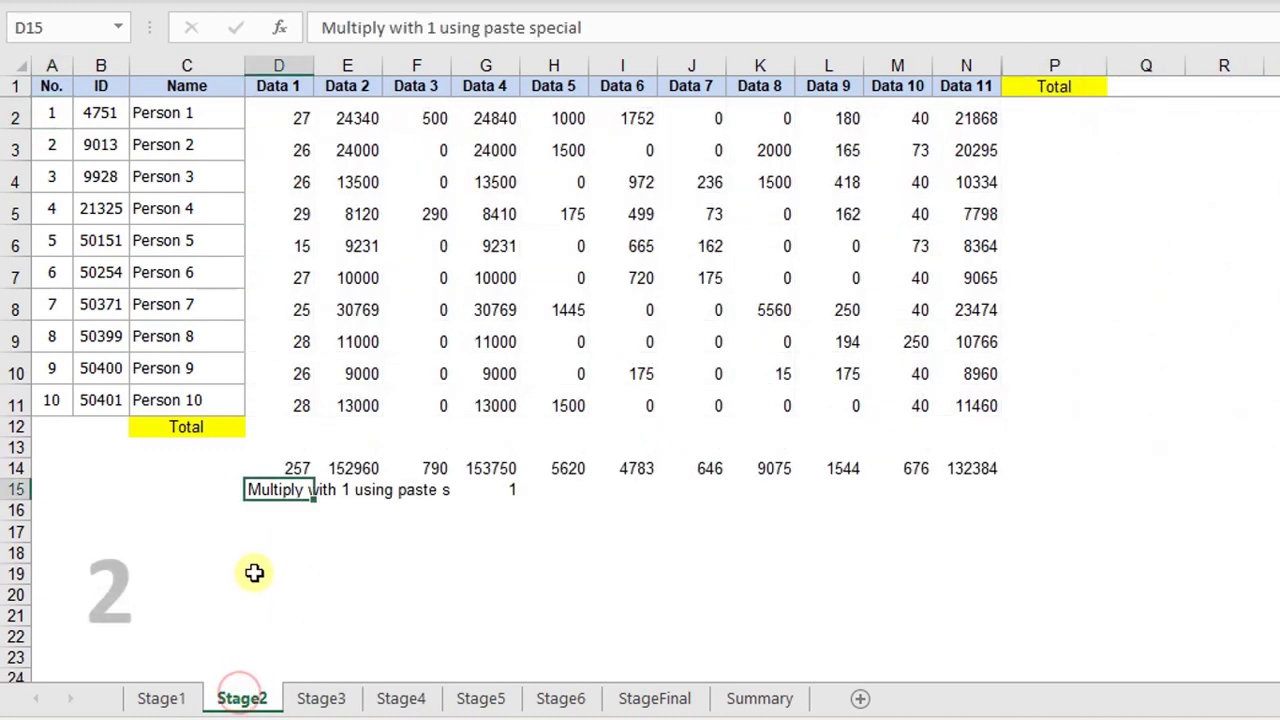
left_click(158, 700)
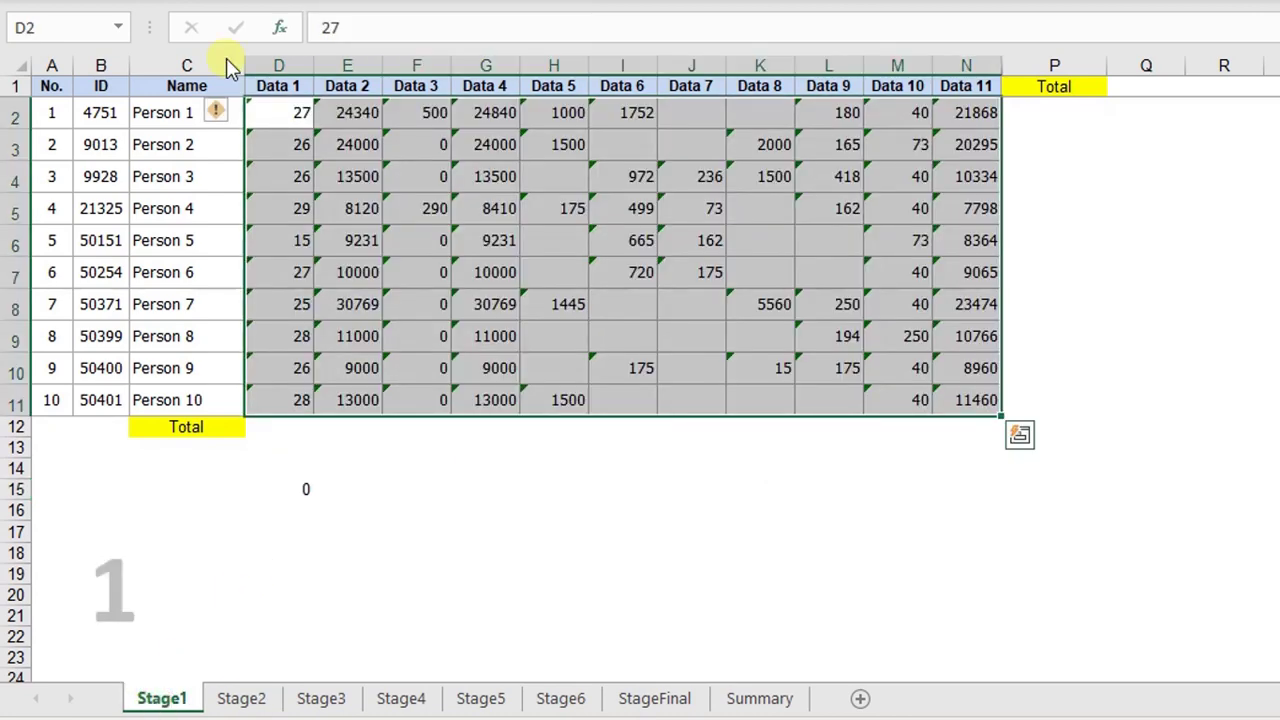
Check D13's formula range on Stage5 without changing it, then move to Stage6
left_click(481, 698)
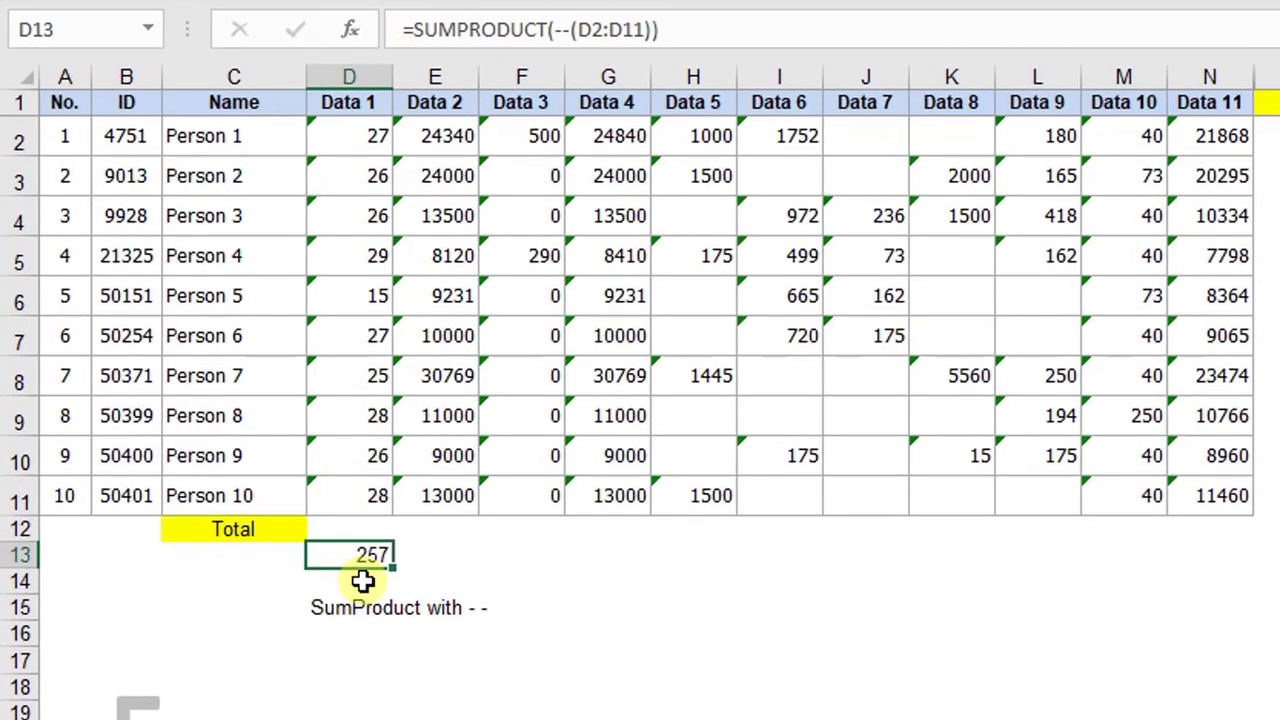
key("F2")
key("Escape")
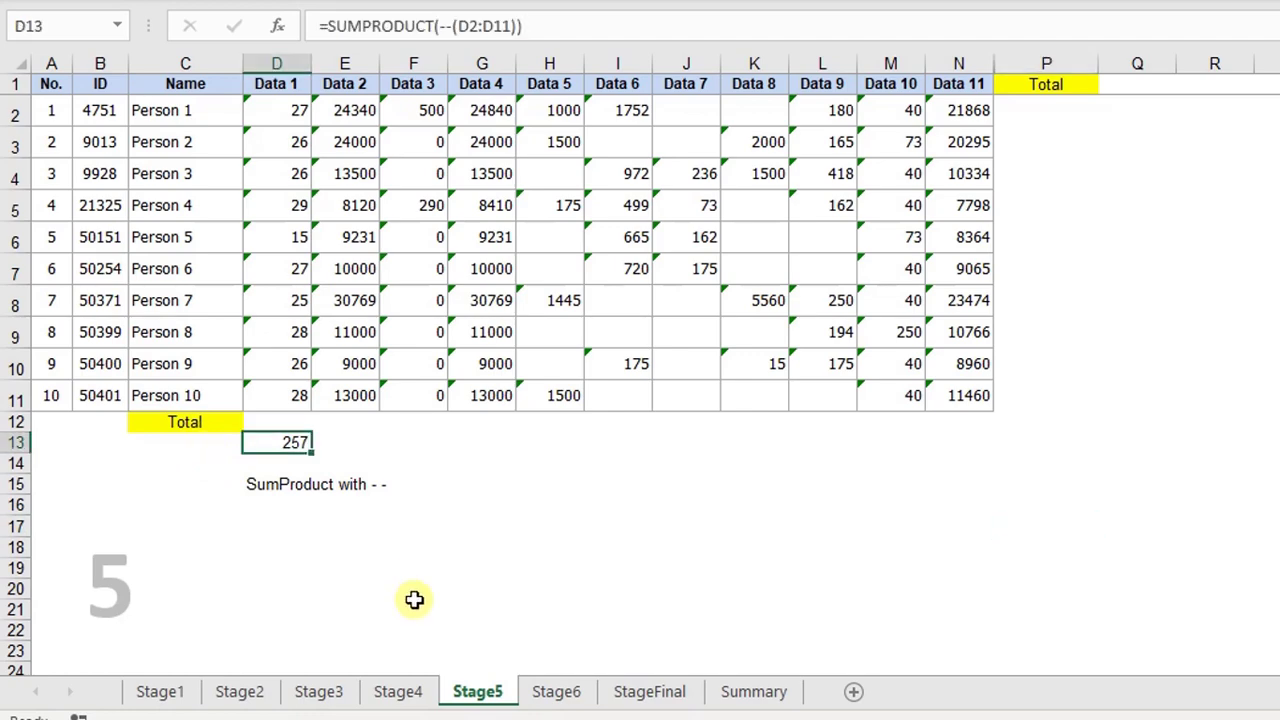
left_click(556, 691)
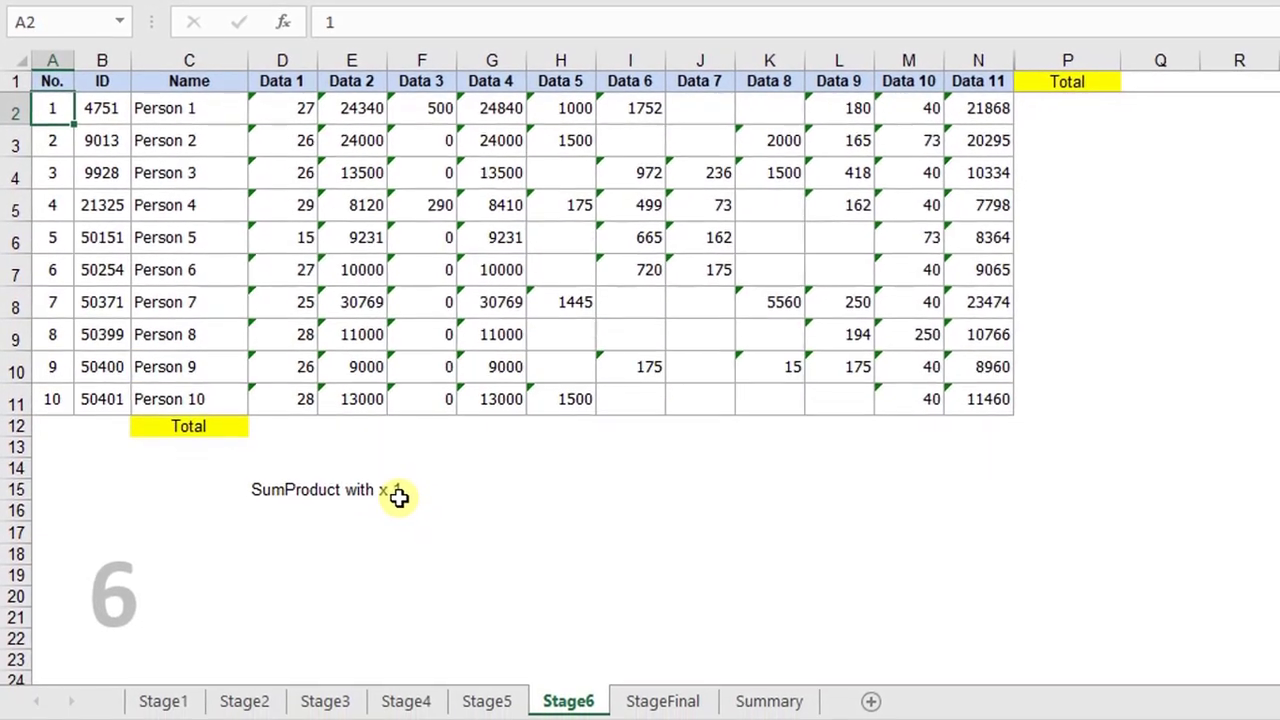
left_click(222, 695)
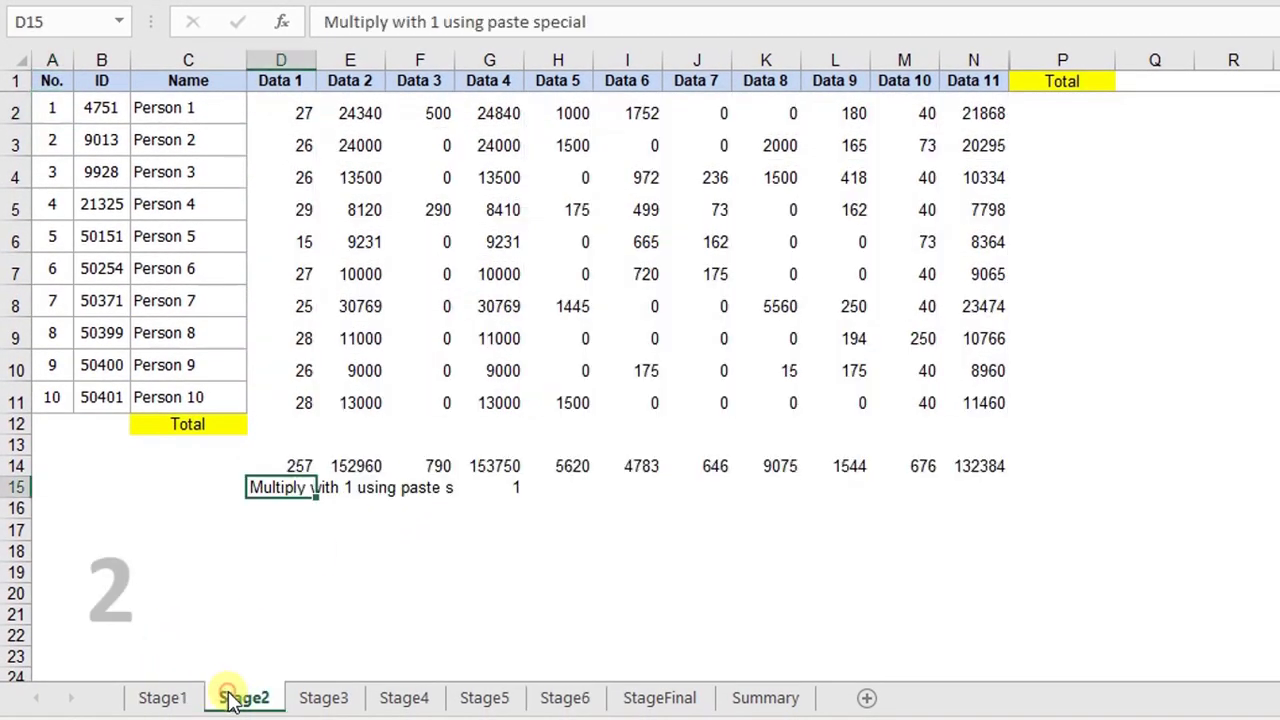
left_click(487, 697)
left_click(557, 697)
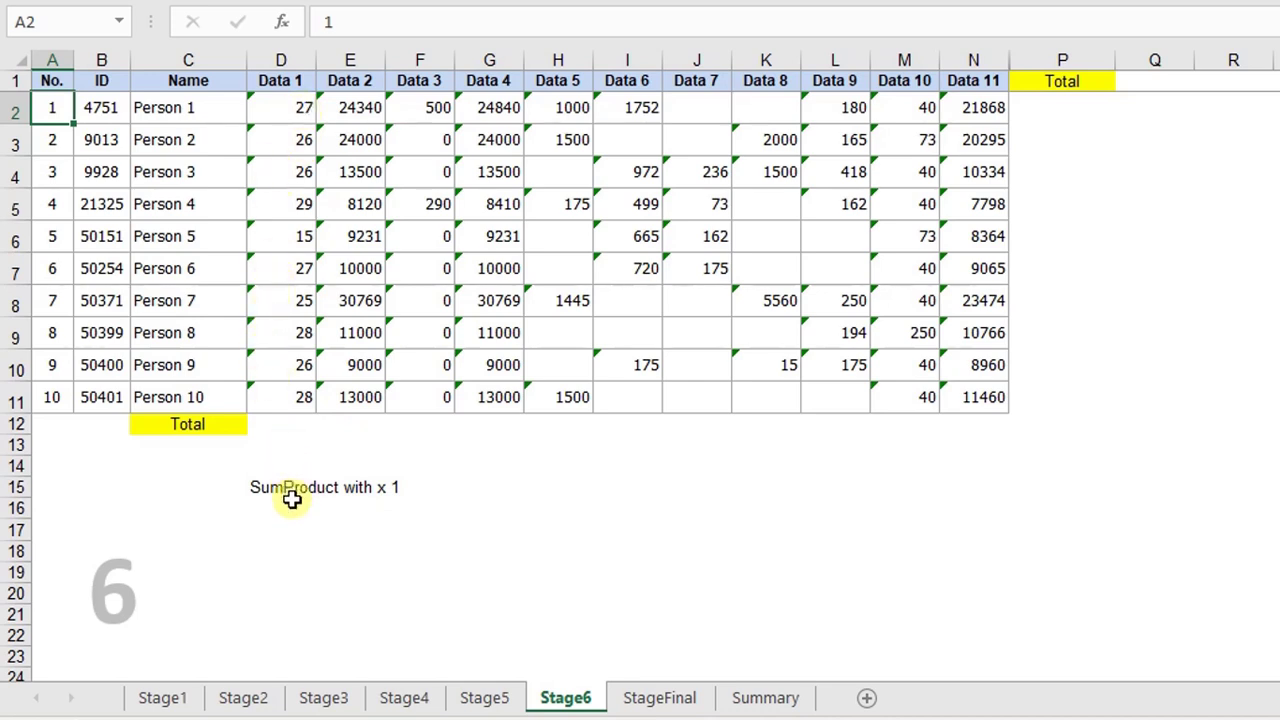
left_click(291, 449)
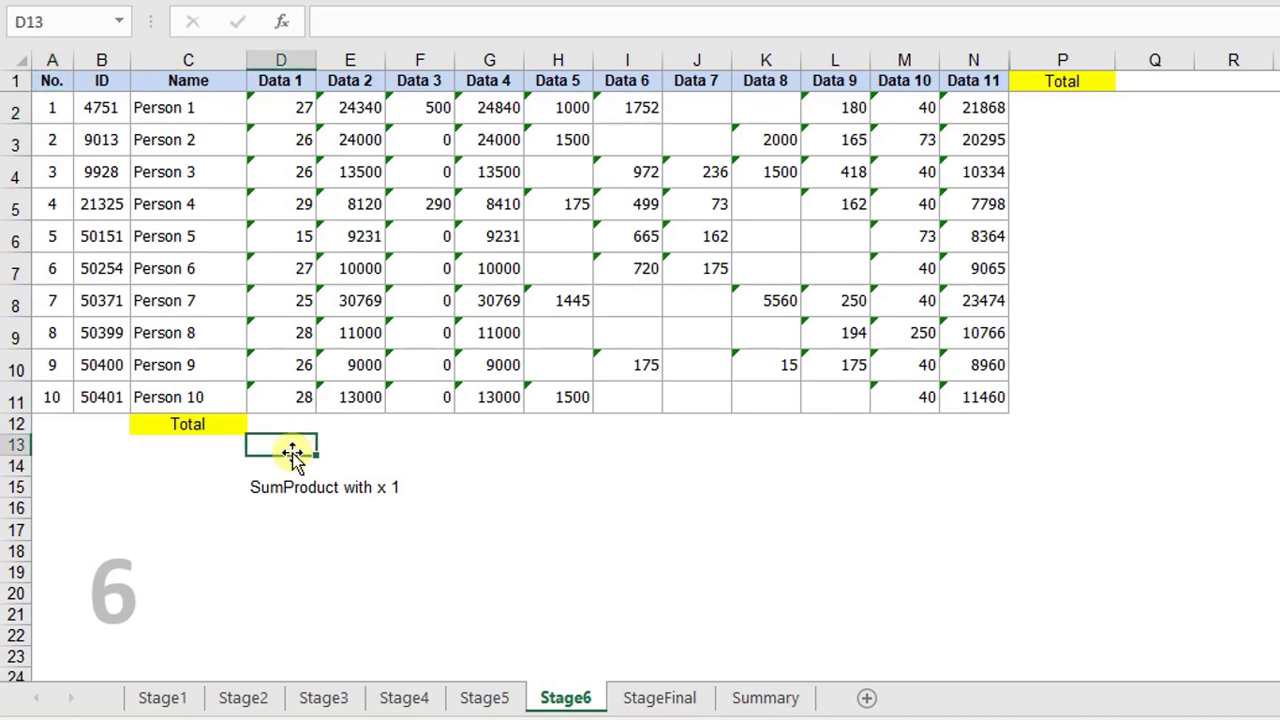
Enter =SUMPRODUCT((D2:D11)*1) in Stage6's D13 so Data 1 totals 257
type("=sump")
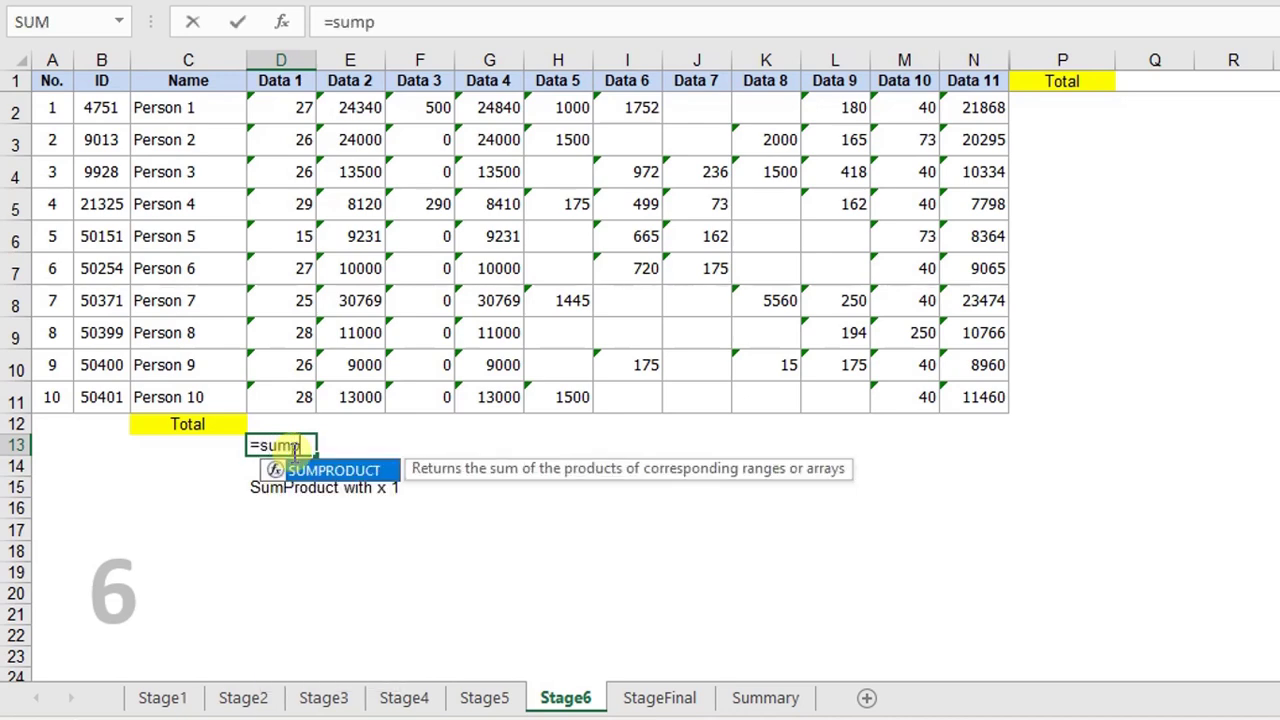
key("Tab")
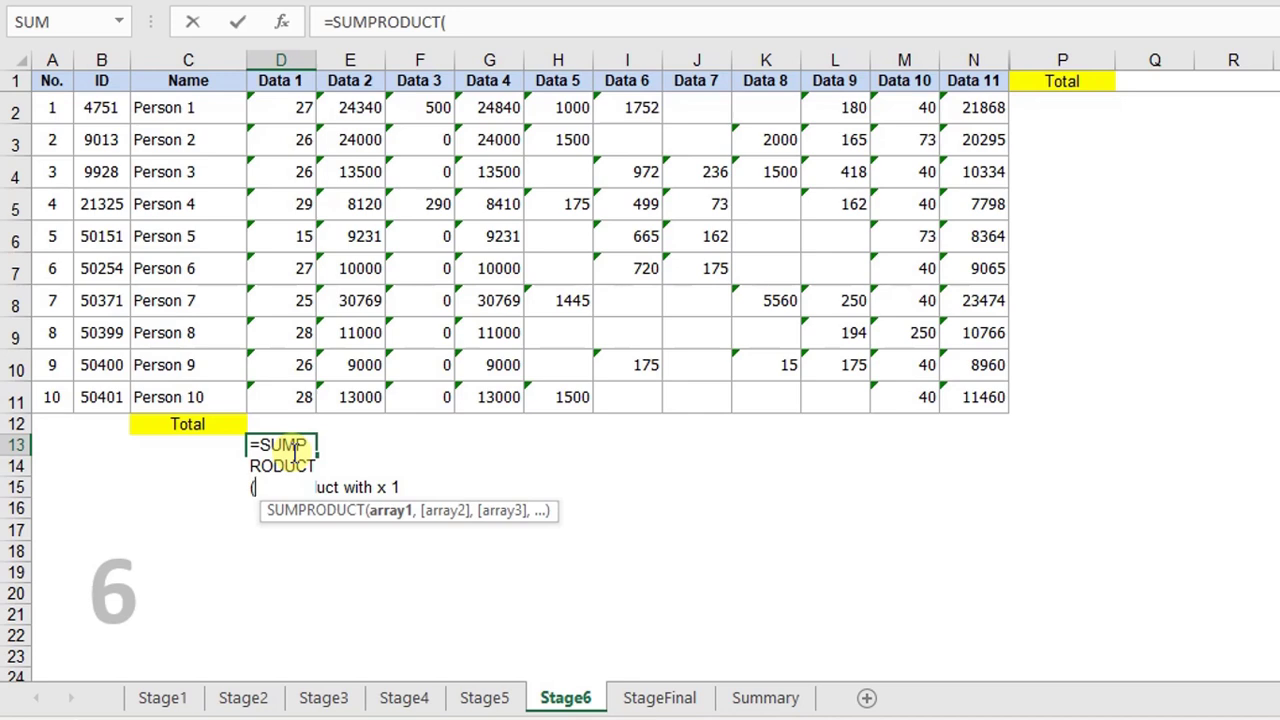
type("(")
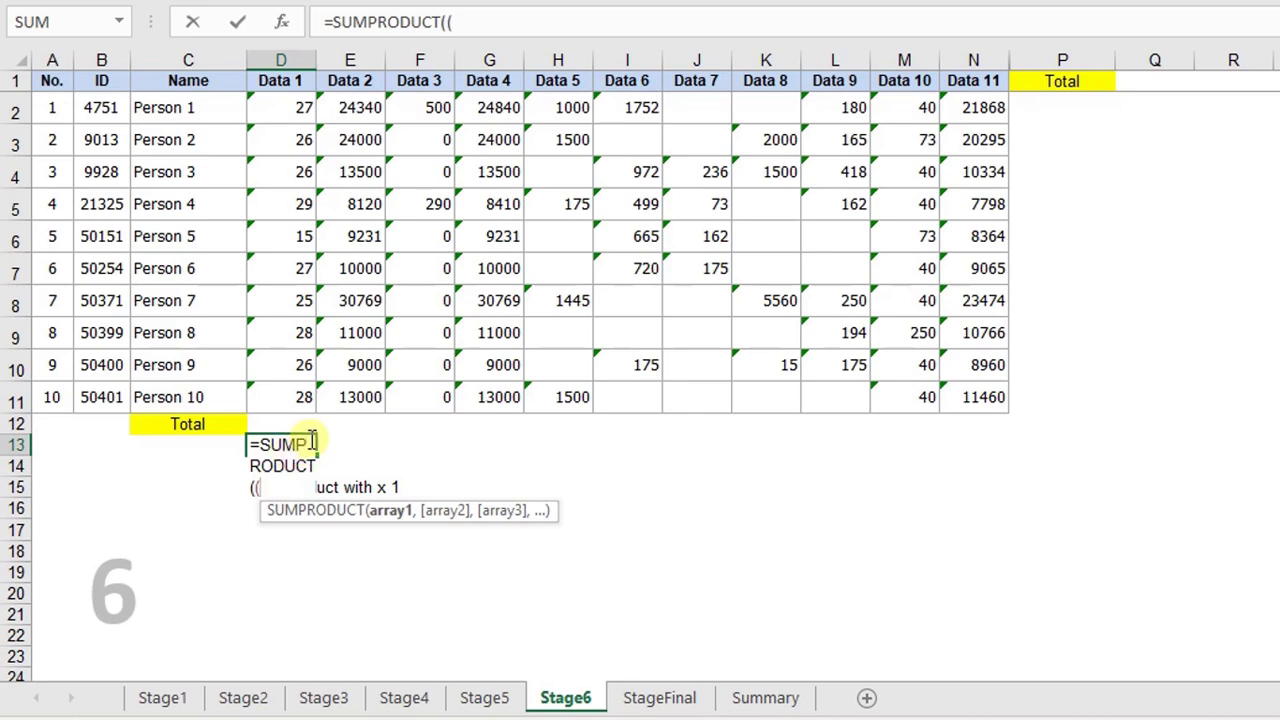
left_click_drag(290, 106, 305, 398)
type(")")
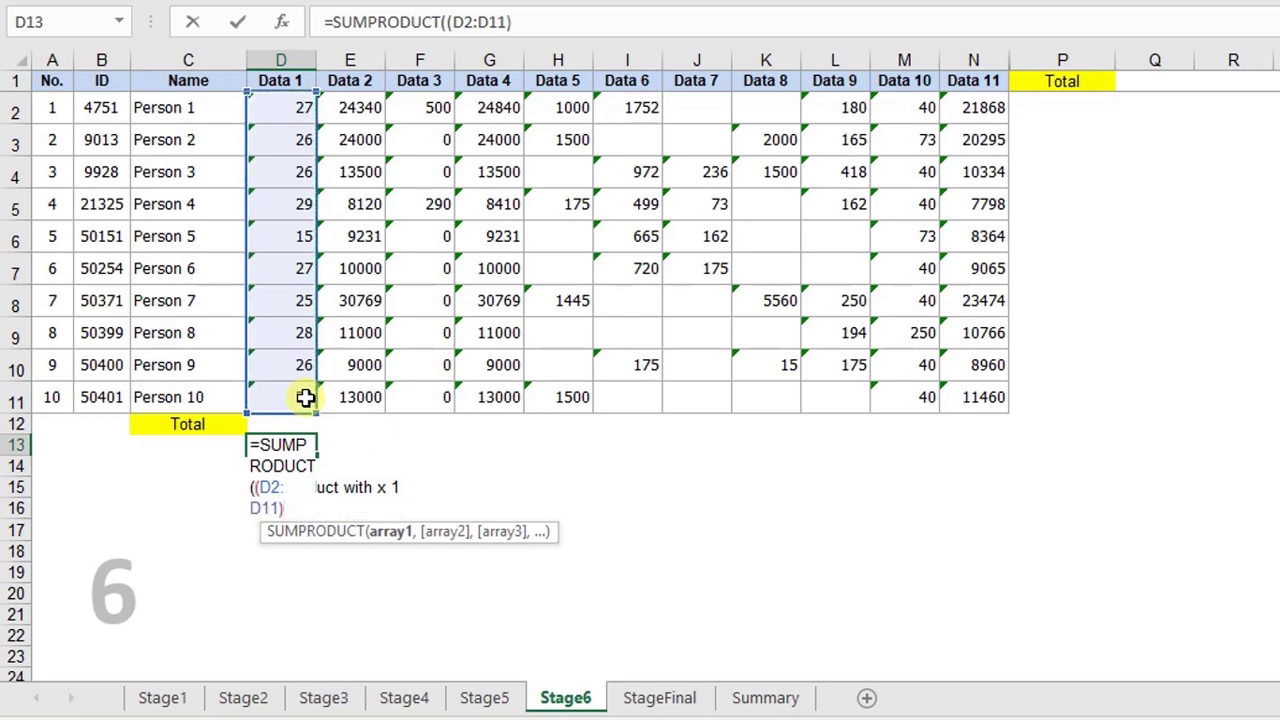
type("*1)")
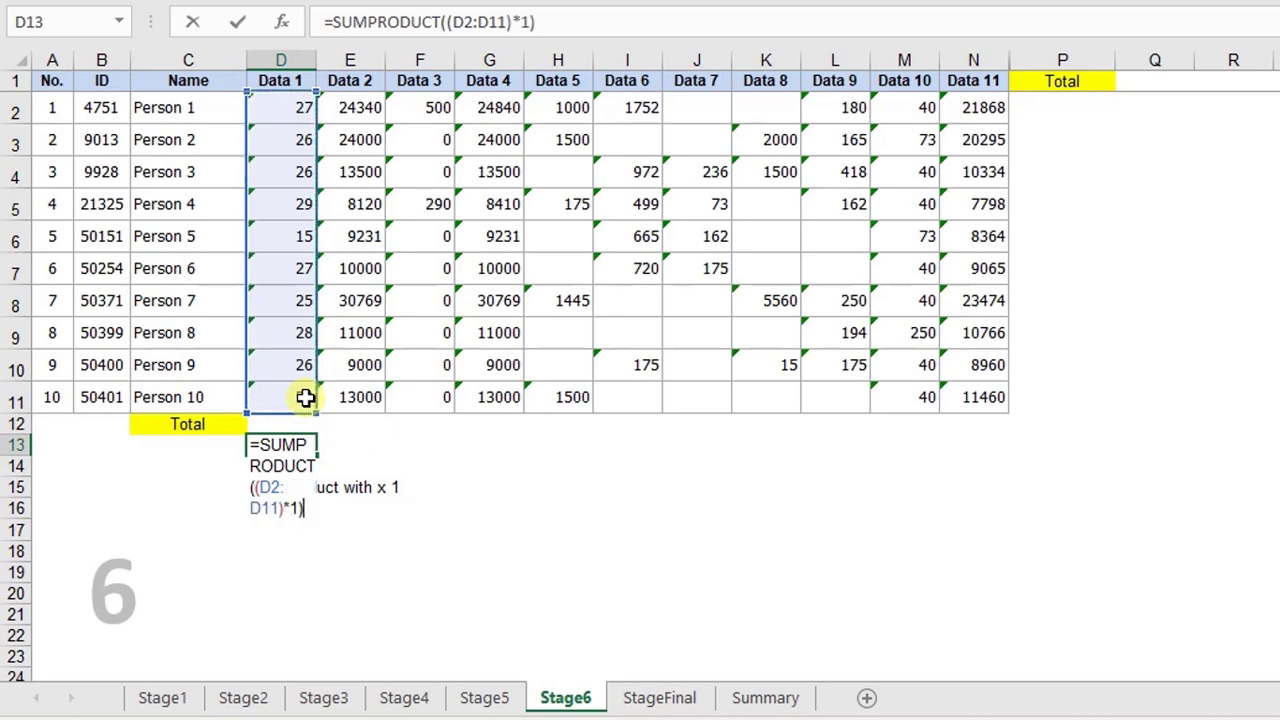
left_click_drag(283, 512, 256, 488)
left_click_drag(453, 22, 507, 24)
left_click(517, 22)
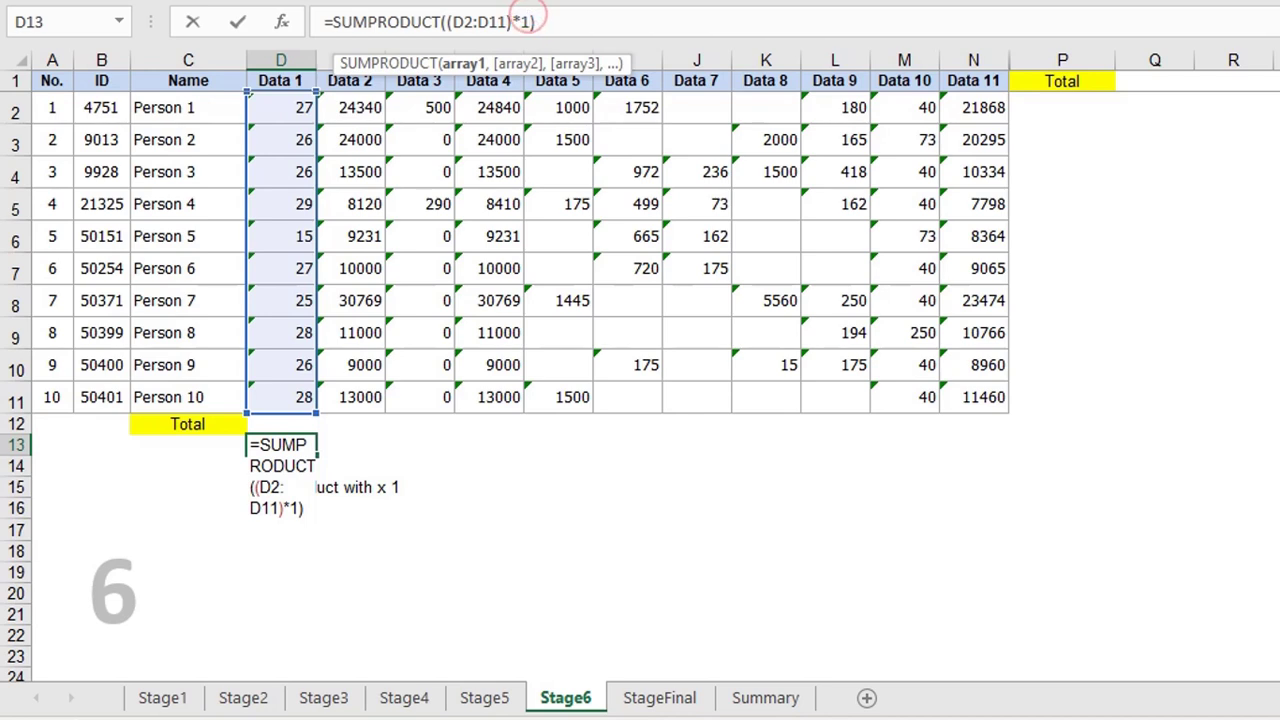
key("Return")
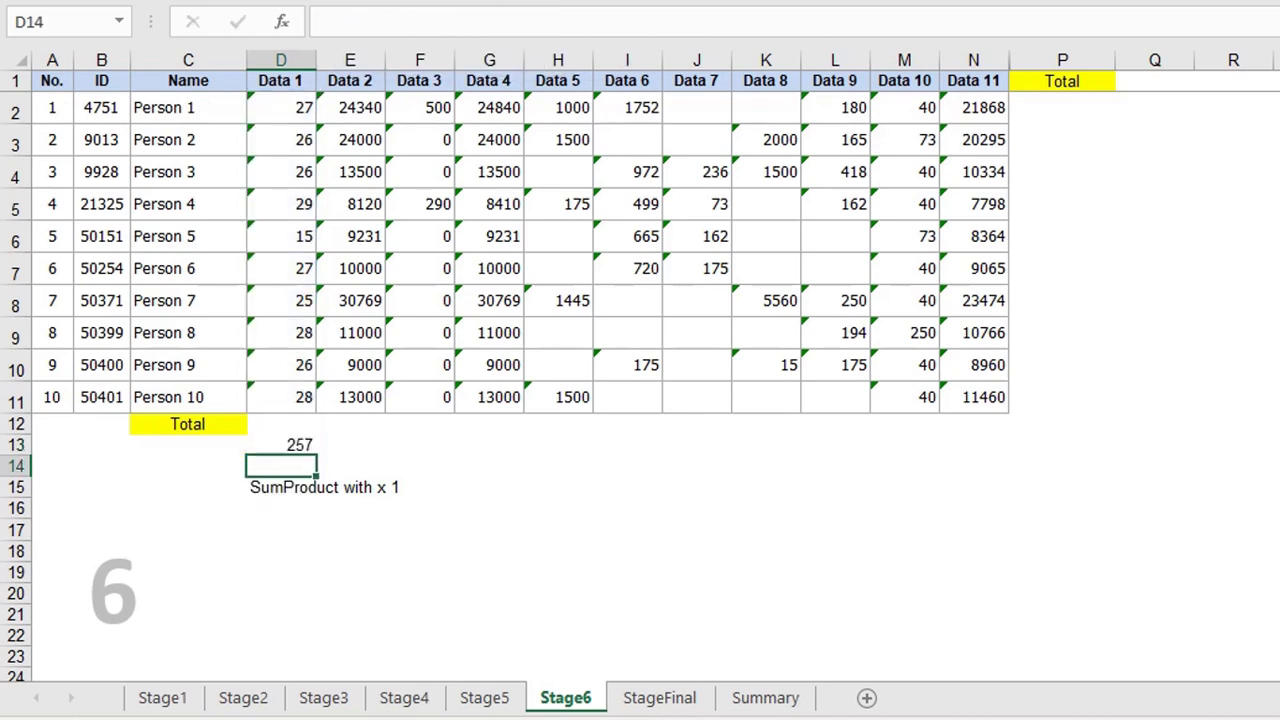
Evaluate D2:D11 in D13's formula with F9 to see its text values, then cancel unchanged
double_click(262, 444)
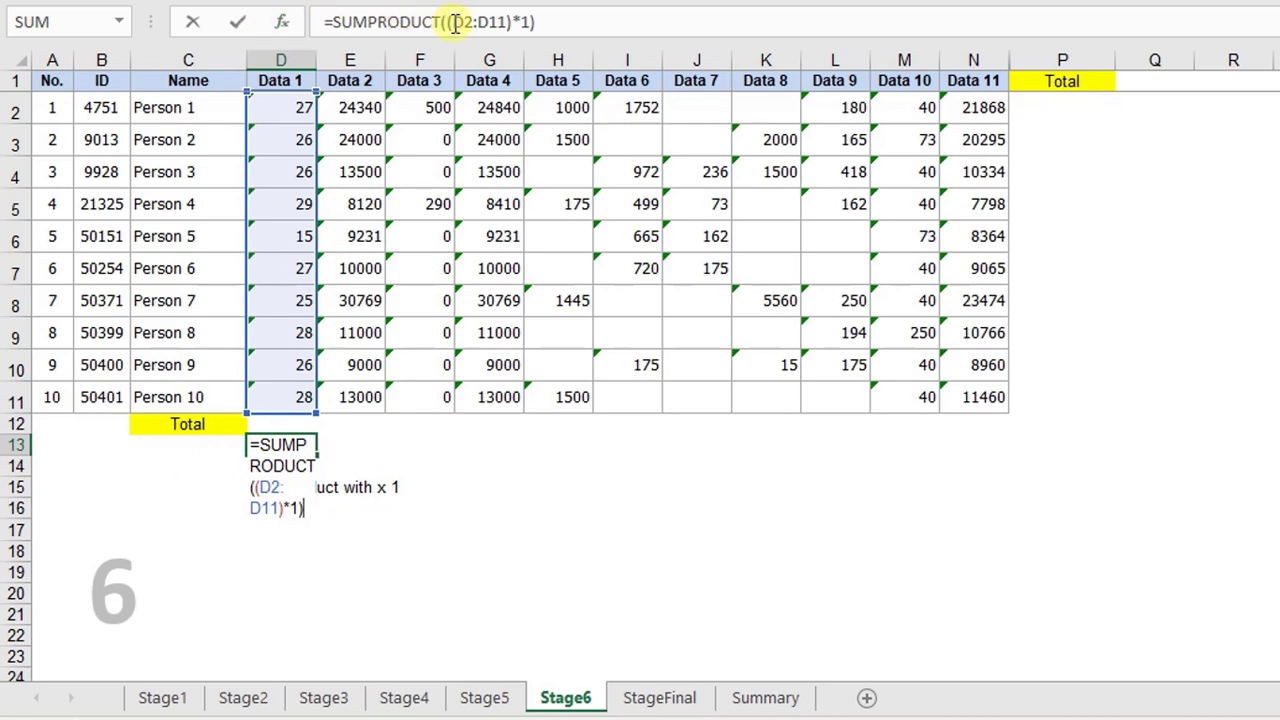
left_click_drag(452, 22, 506, 22)
key("F9")
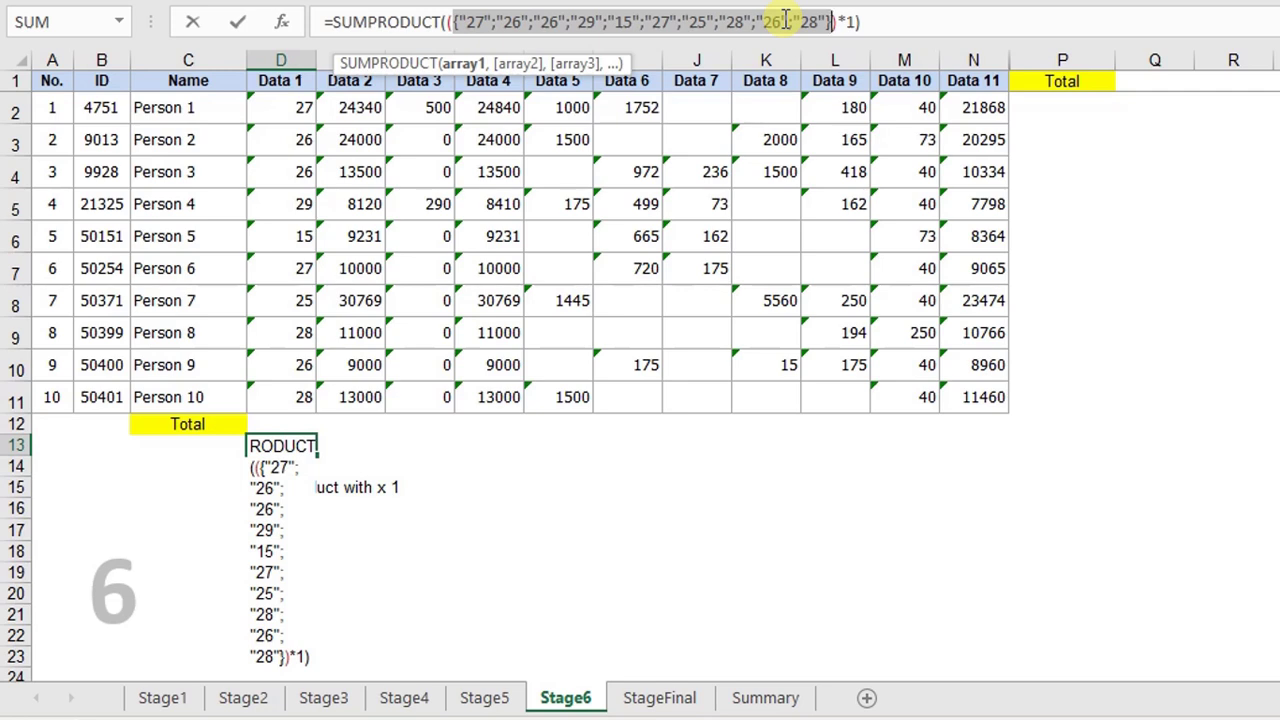
key("Escape")
left_click(468, 30)
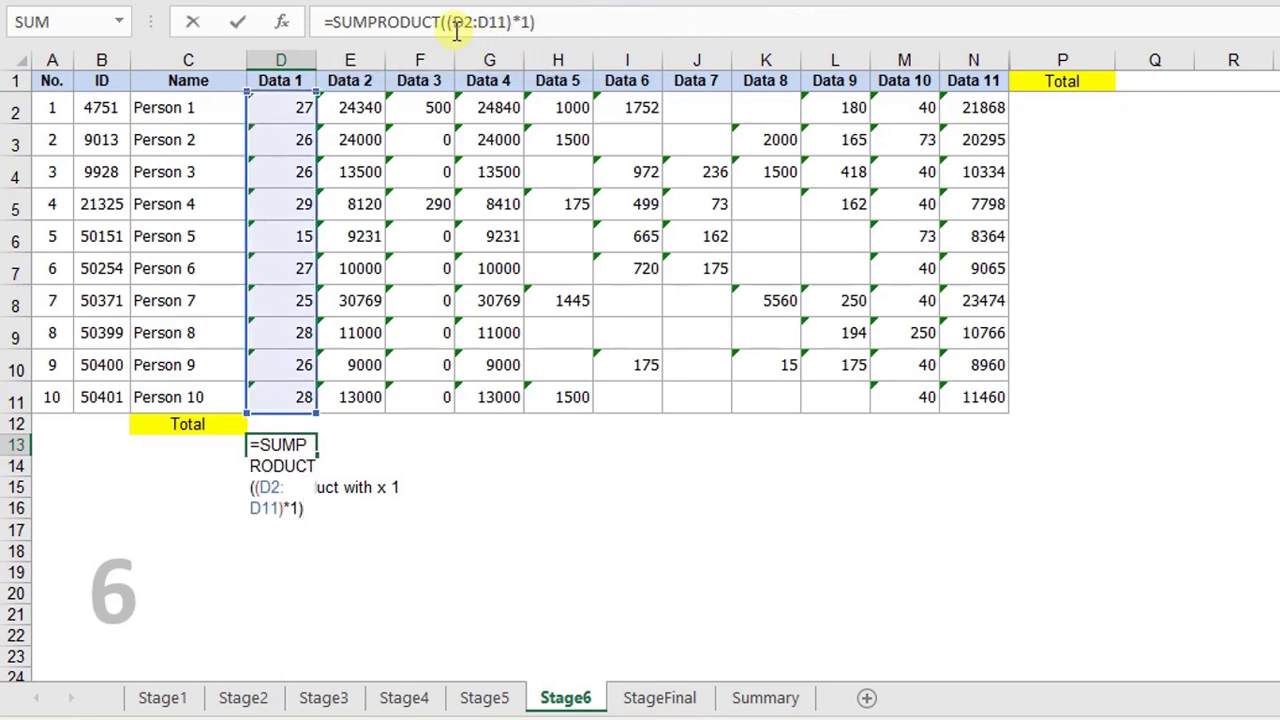
left_click_drag(448, 22, 517, 20)
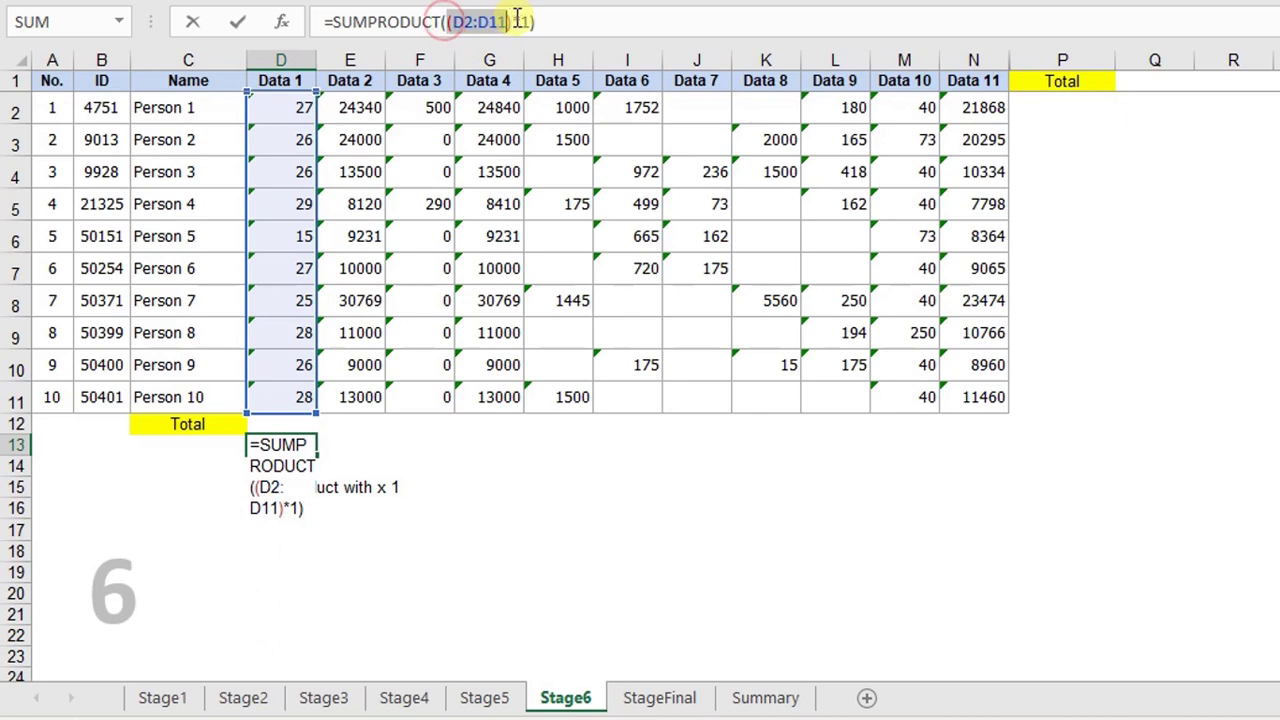
key("F9")
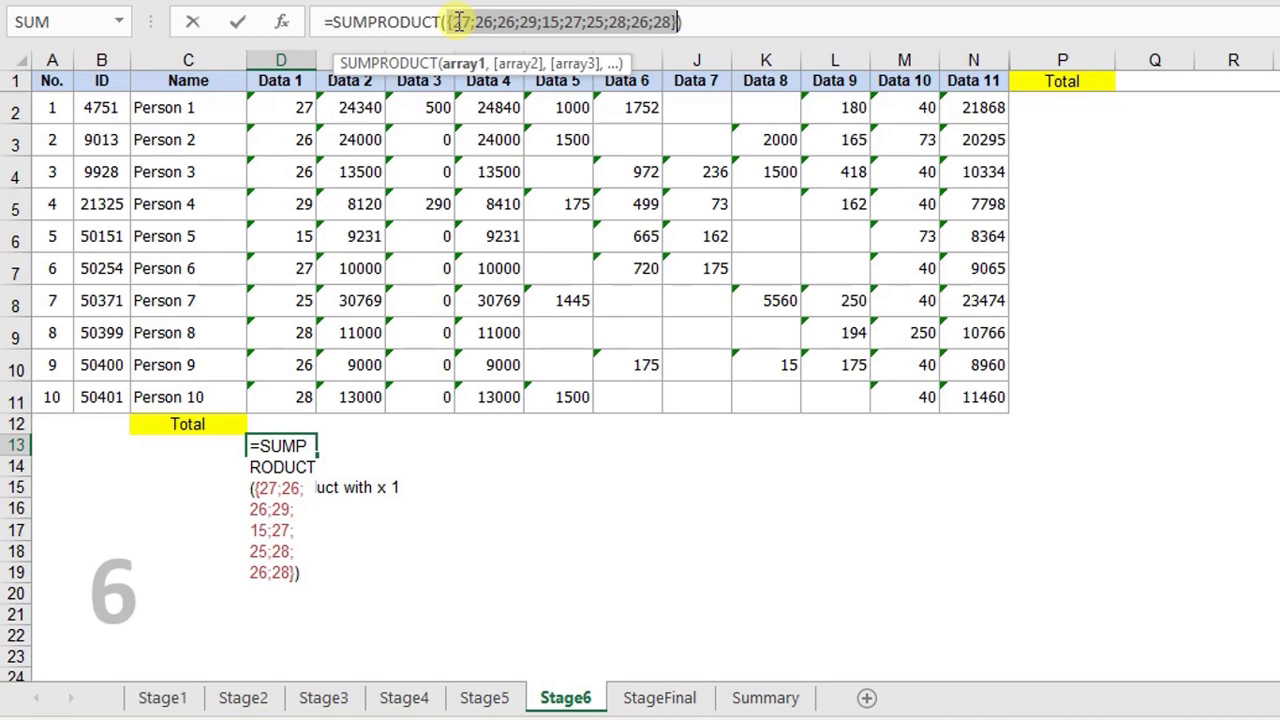
key("Escape")
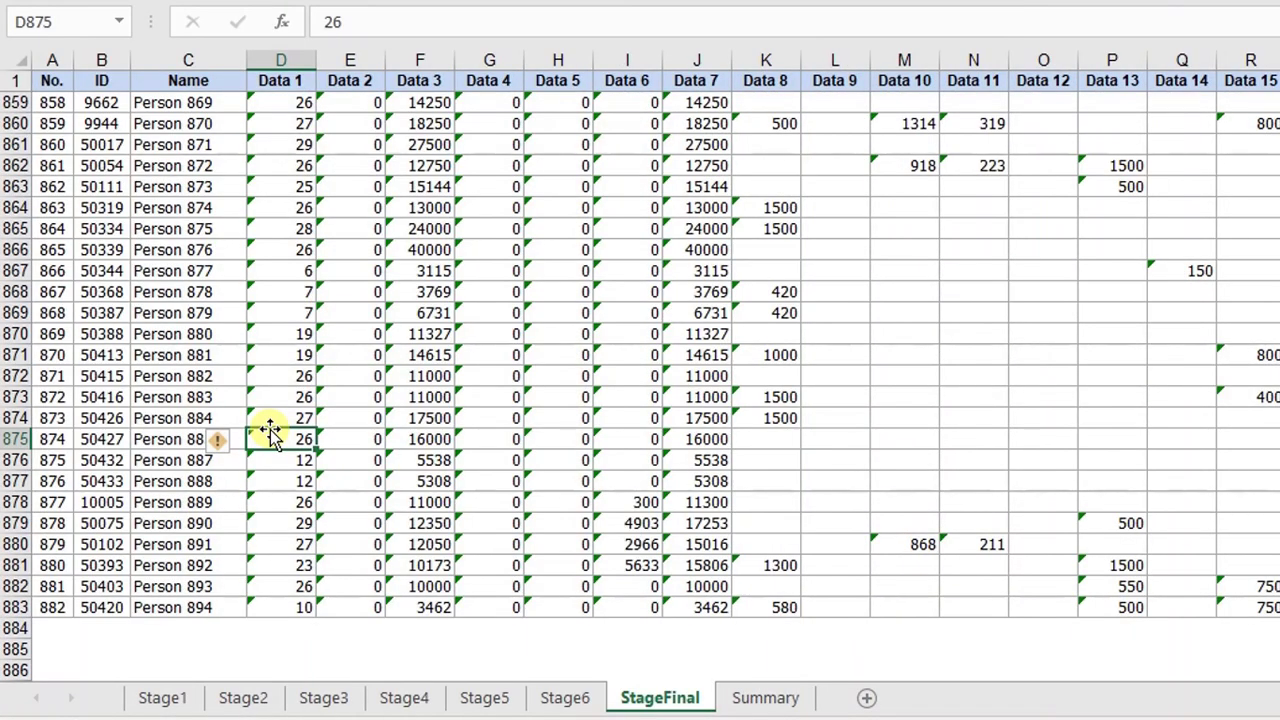
key("ctrl+Home")
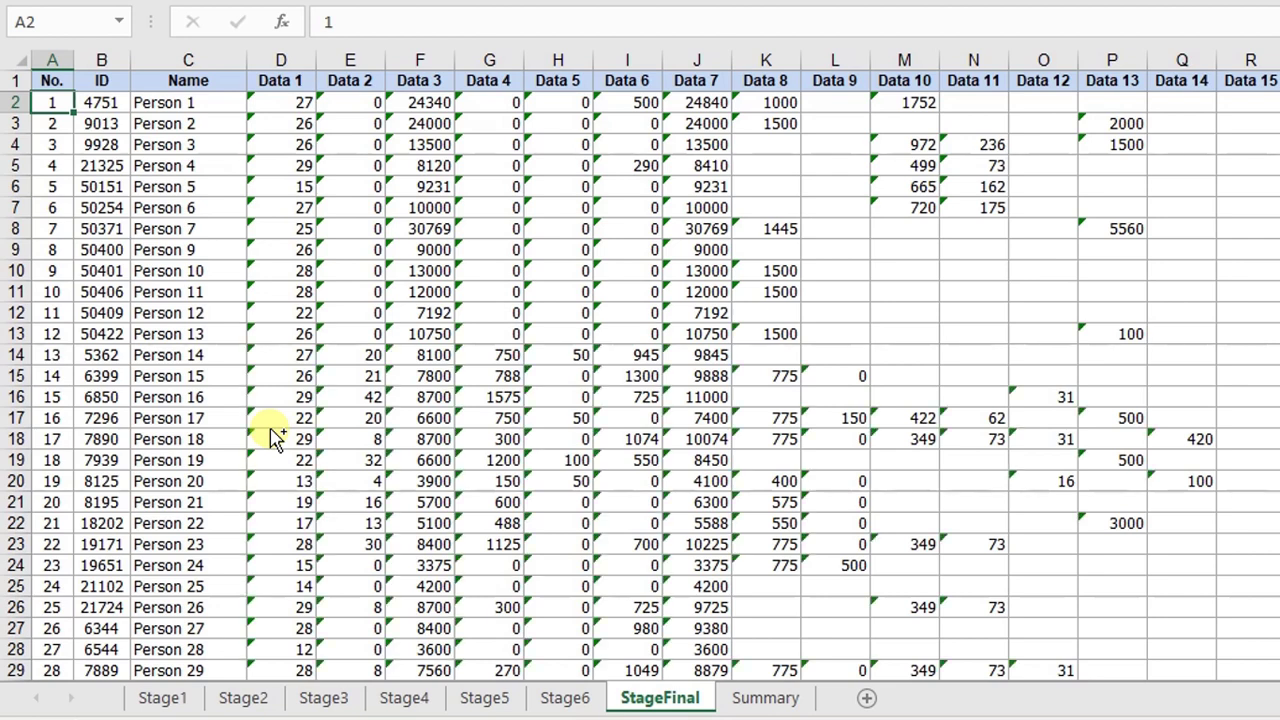
left_click(272, 106)
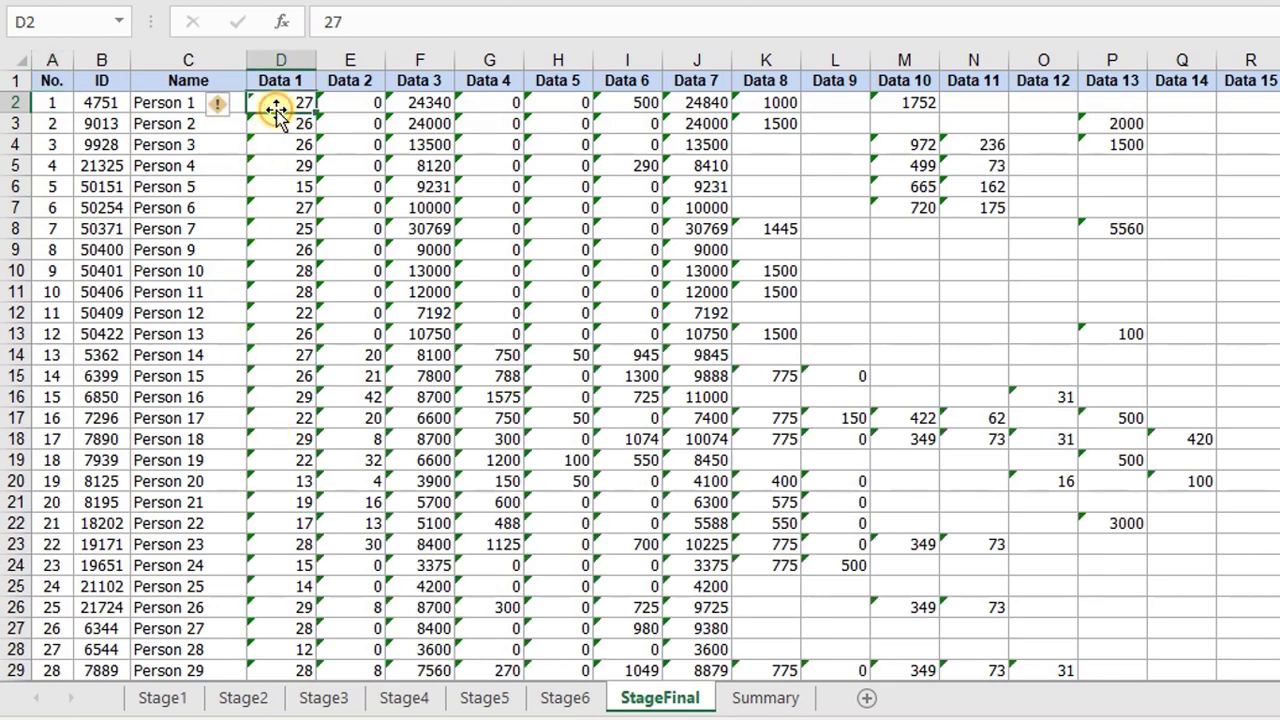
key("ctrl+shift+Right")
key("ctrl+shift+Right")
key("ctrl+shift+Right")
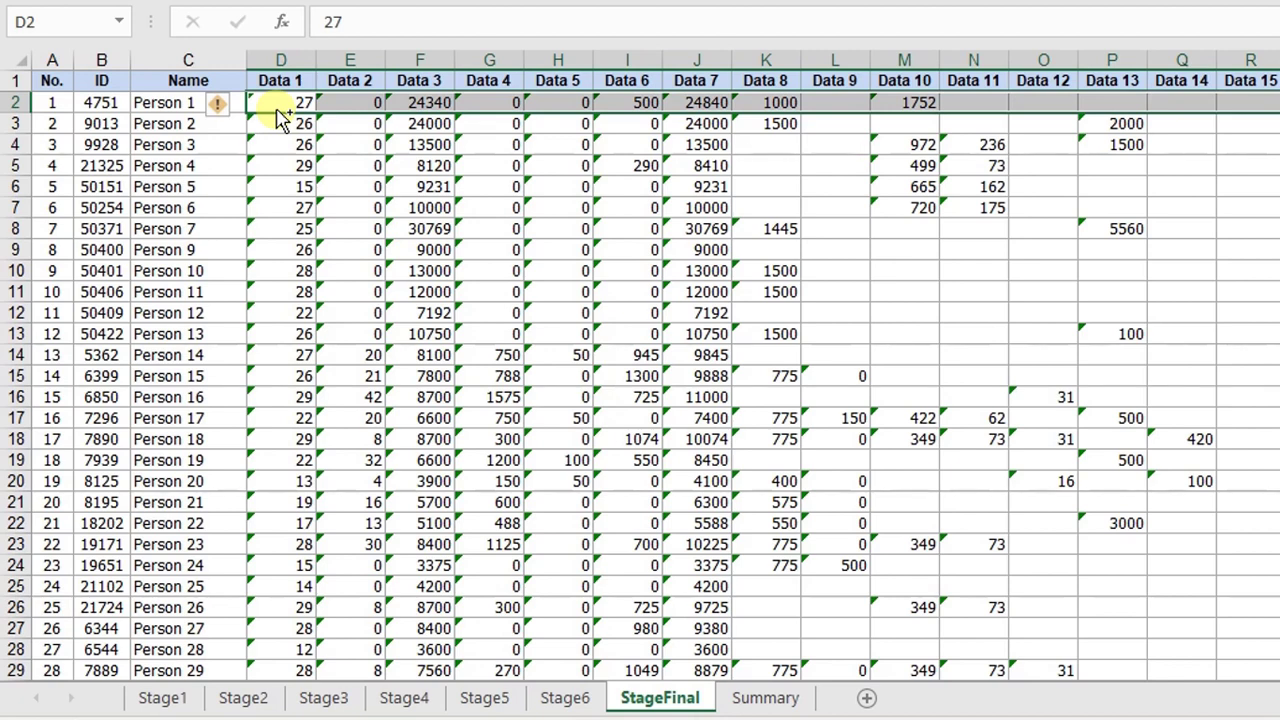
key("ctrl+Home")
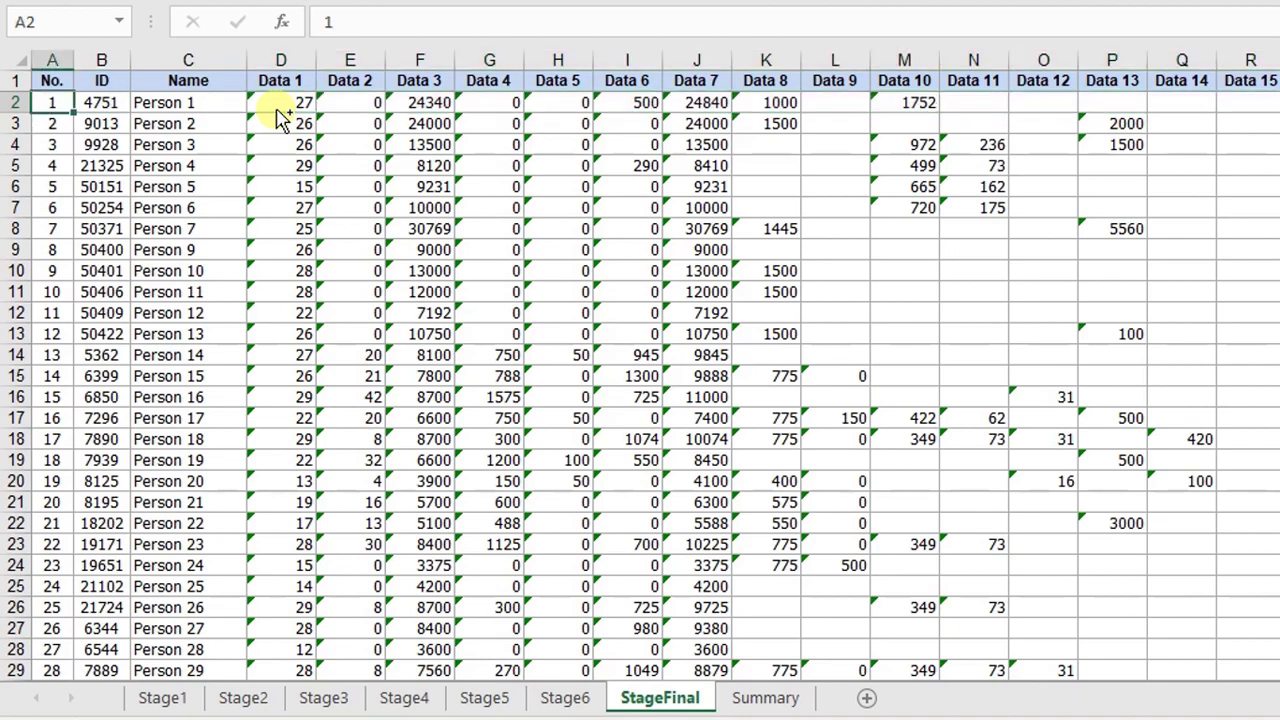
key("ctrl+Down")
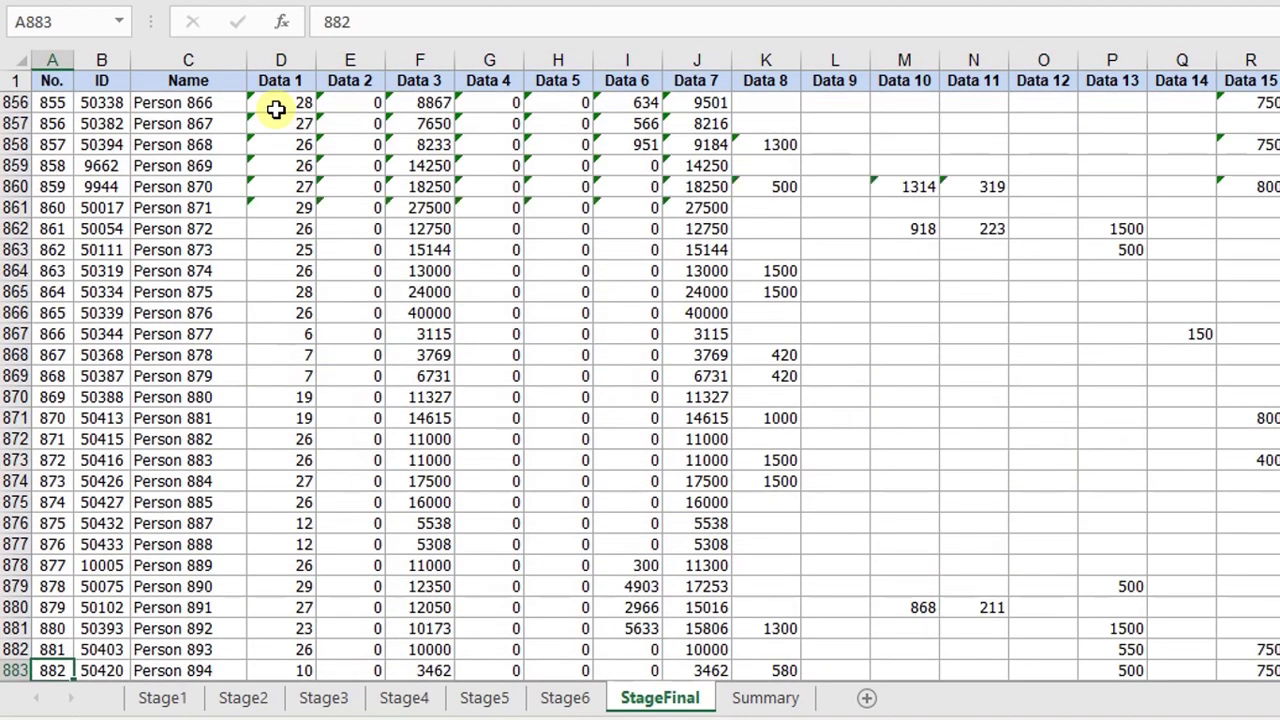
key("Down")
key("Right")
key("Right")
key("Right")
key("Right")
key("Right")
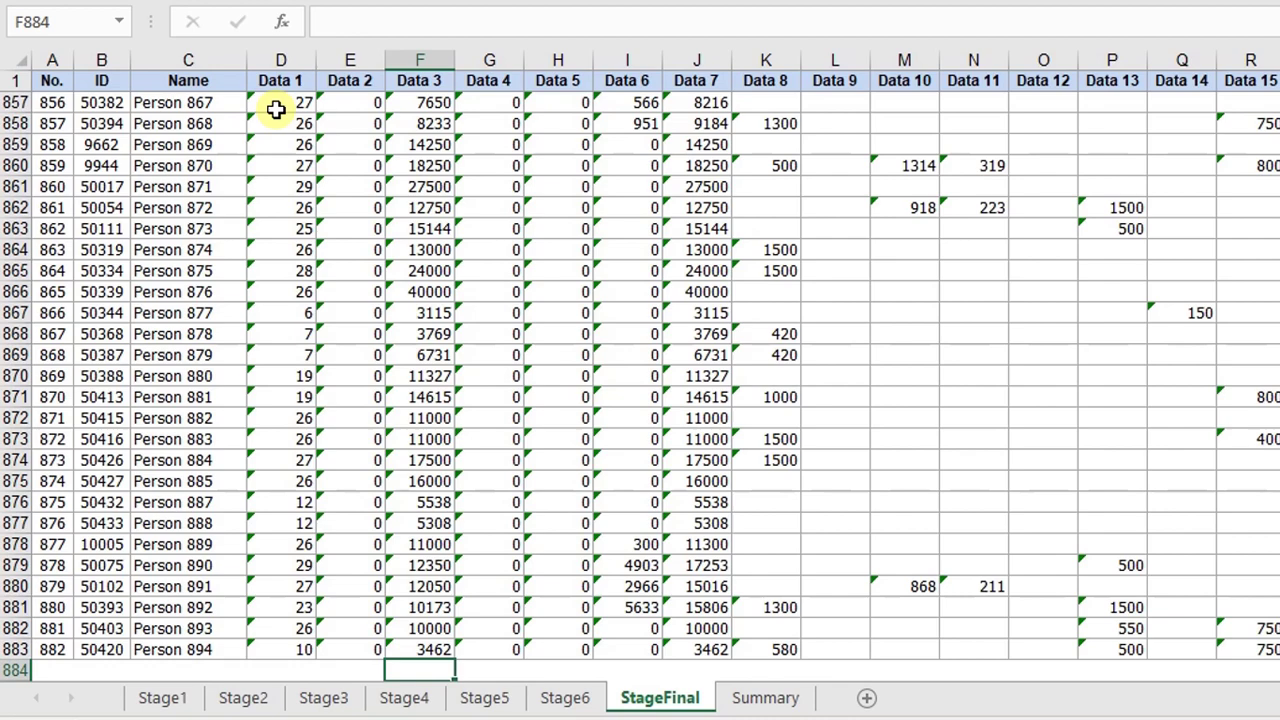
key("Left")
key("Left")
key("Down")
key("Down")
key("Down")
Enter =SUMPRODUCT(--(D2:D883)) in D885 so Data 1 totals 18680
key("Up")
key("Up")
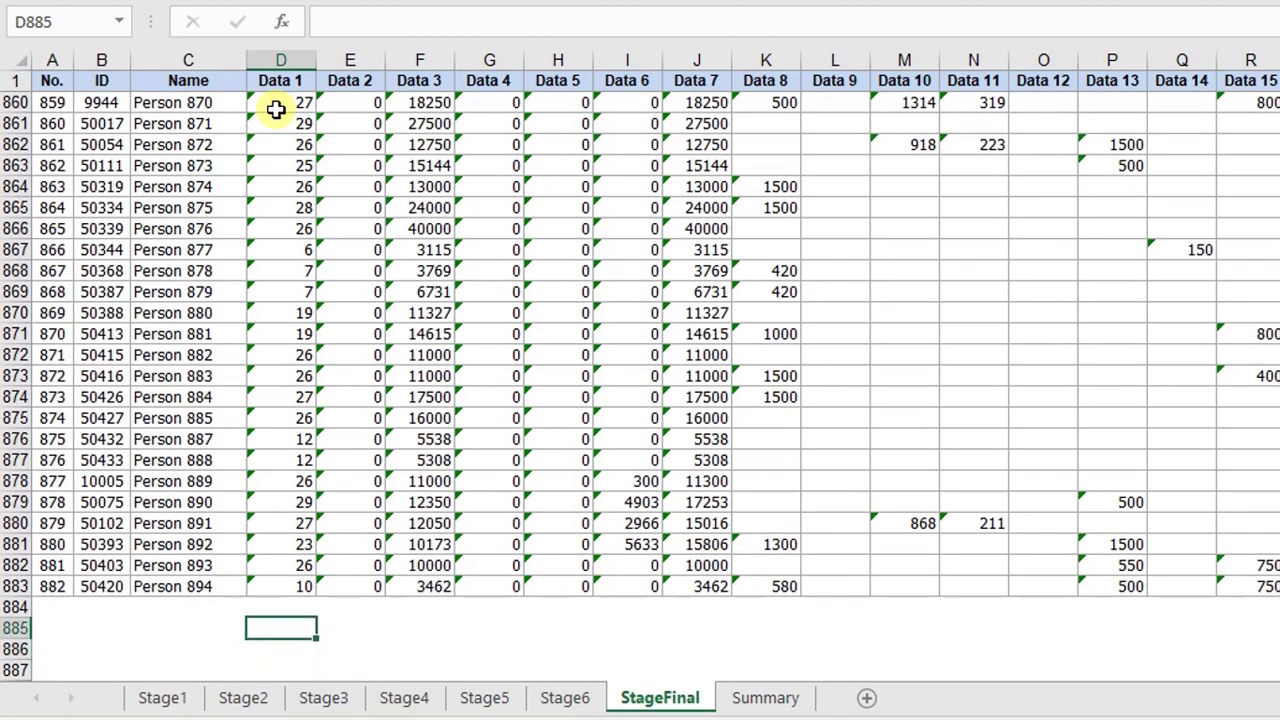
type("=sum")
key("Tab")
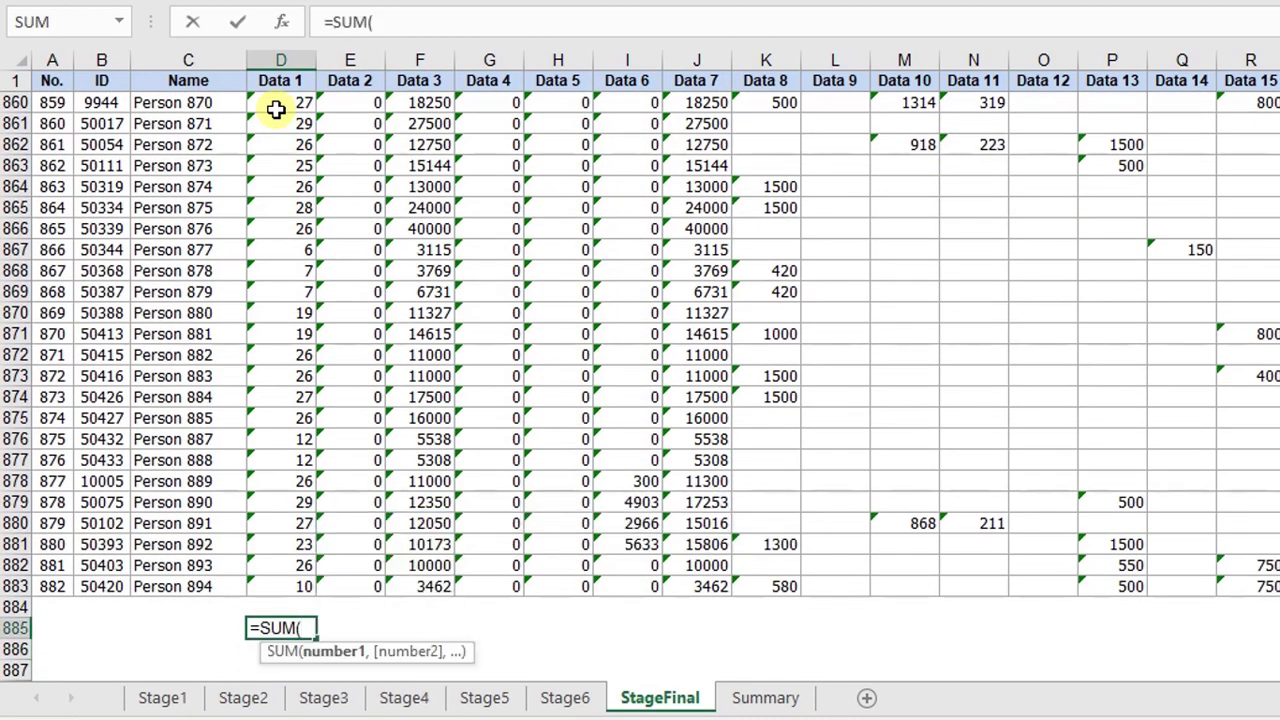
key("BackSpace")
type("pr")
key("Tab")
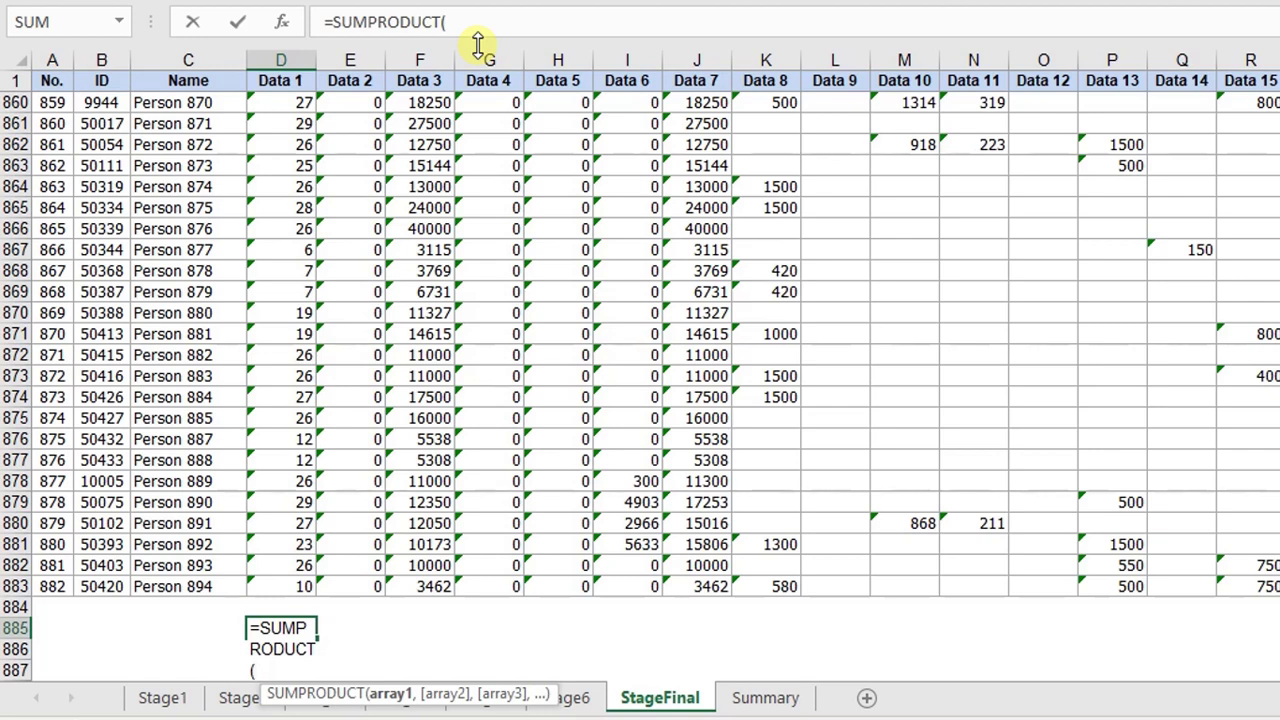
type("--(")
left_click(280, 586)
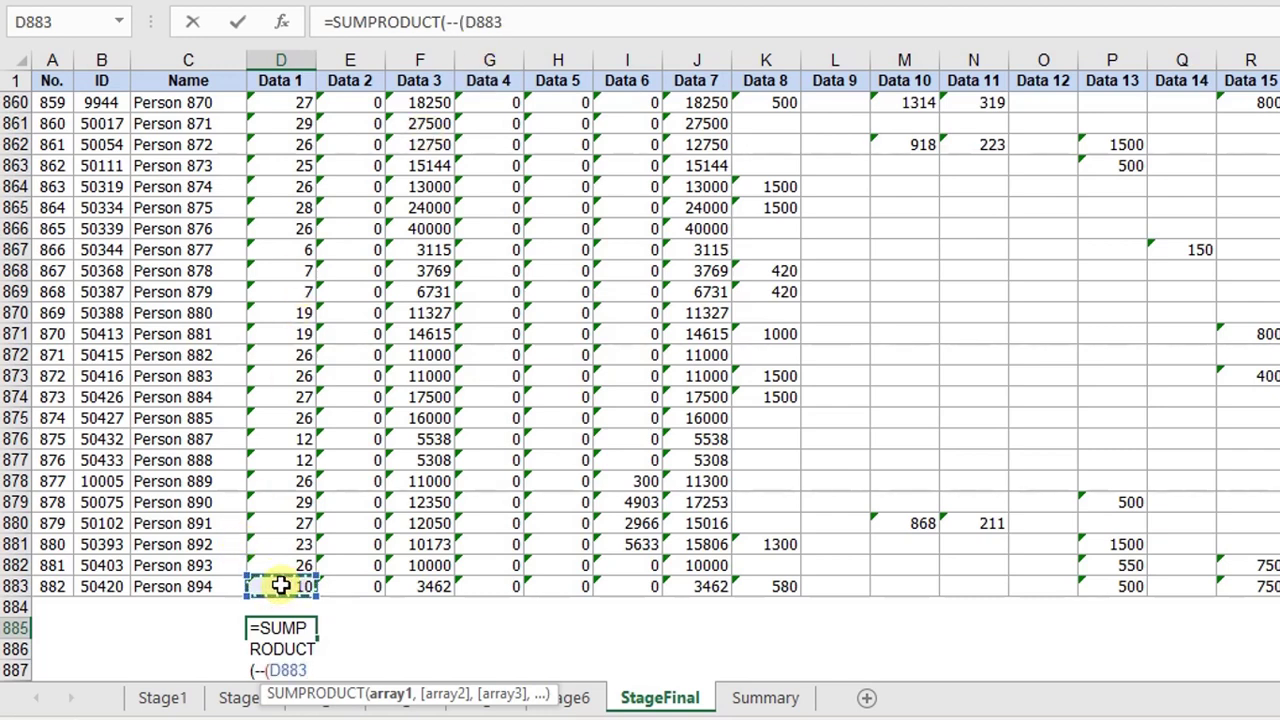
key("ctrl+shift+Up")
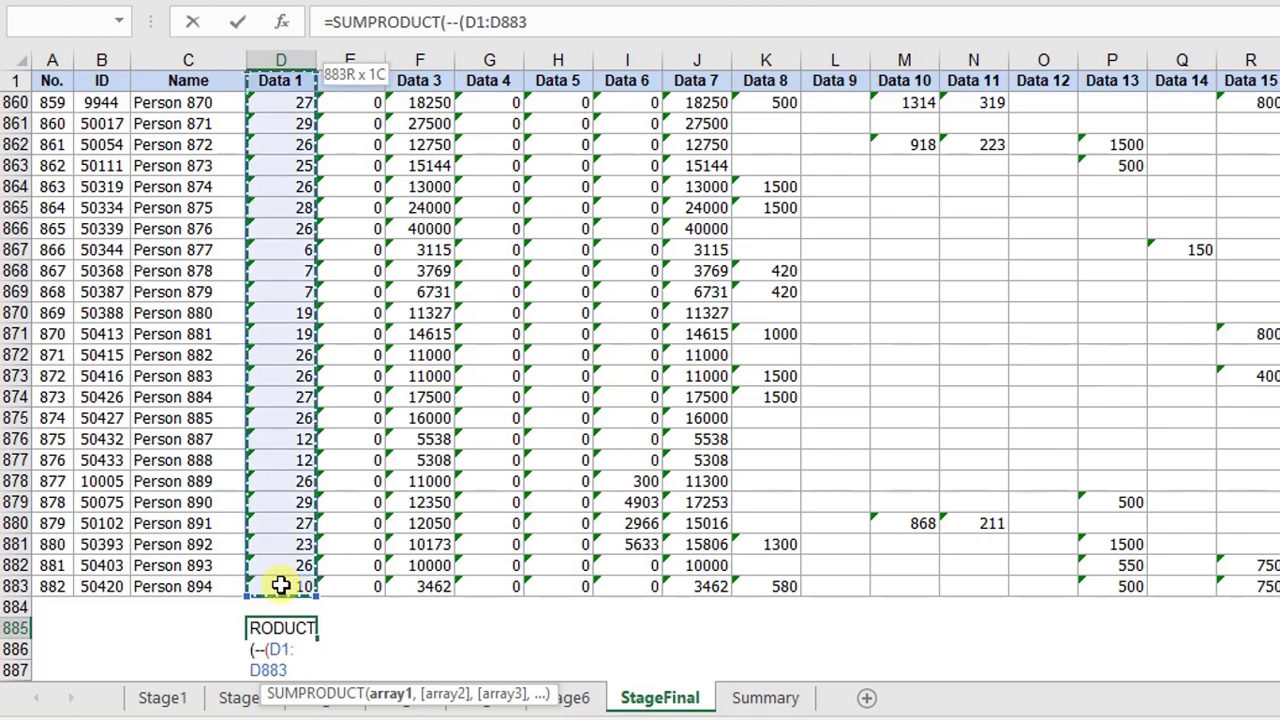
key("shift+Down")
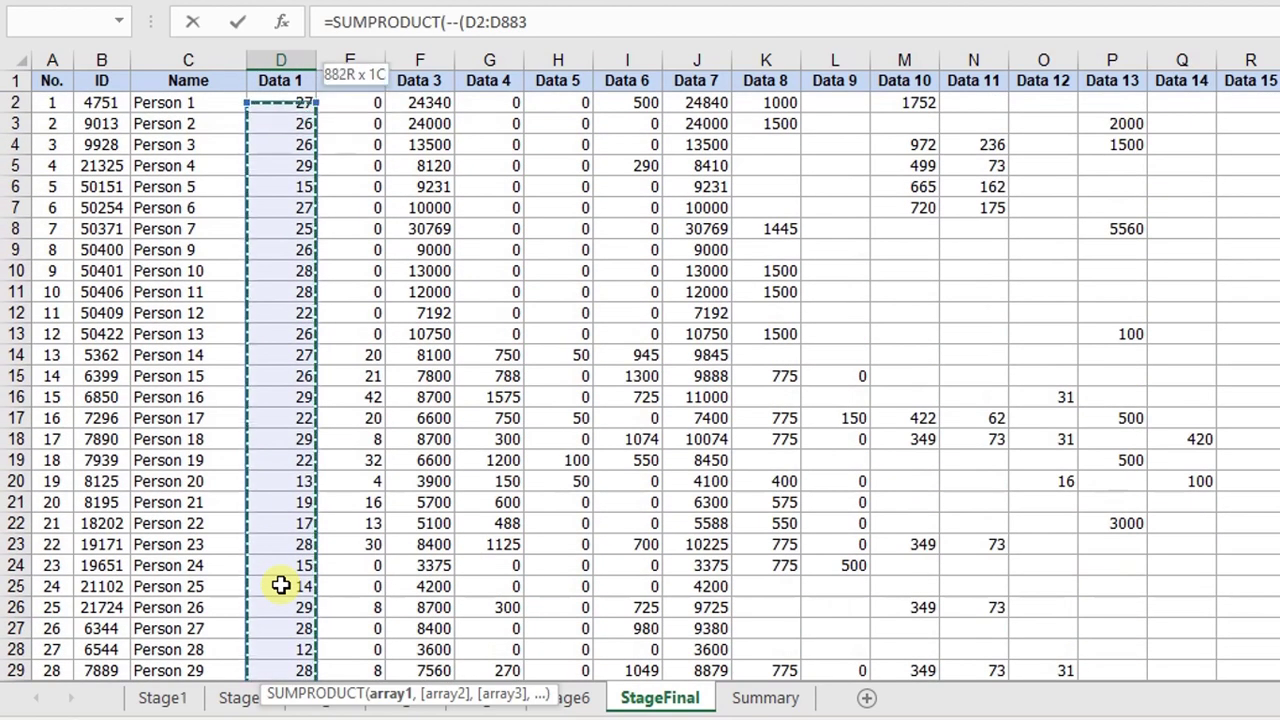
type("))")
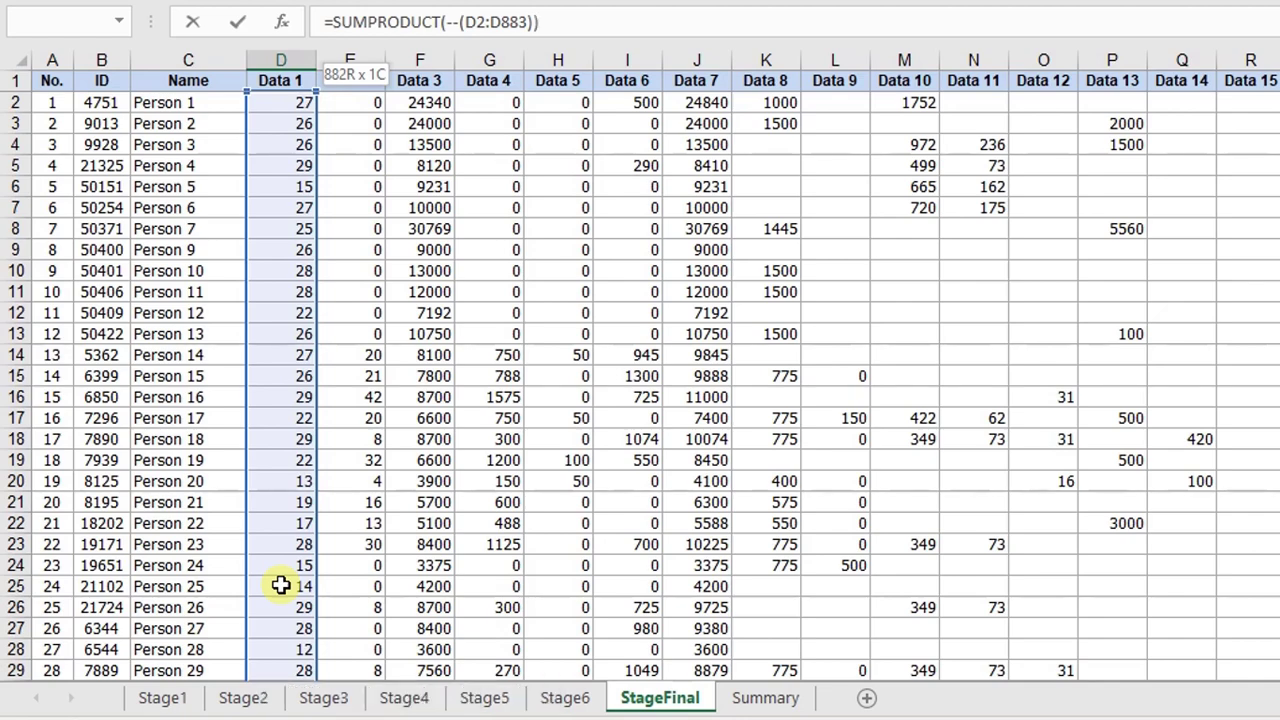
key("ctrl+Return")
key("Return")
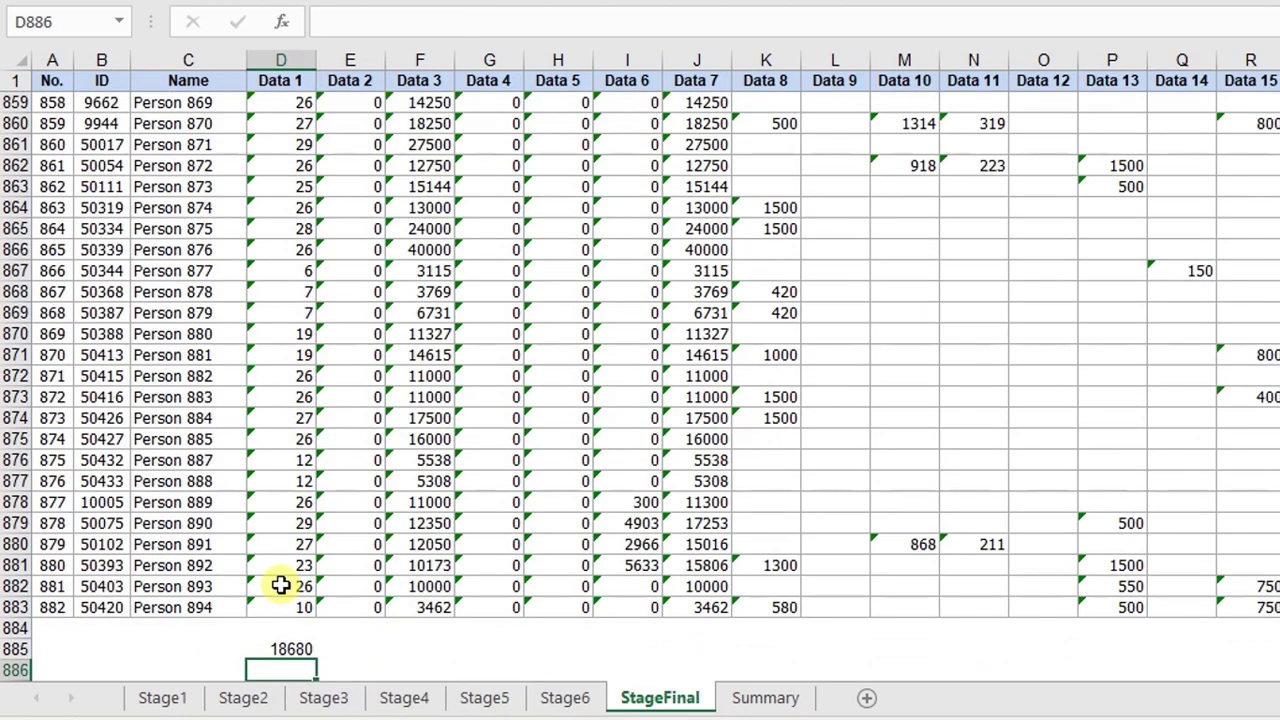
Fill the D885 total formula right across row 885 for every Data column
left_click(294, 651)
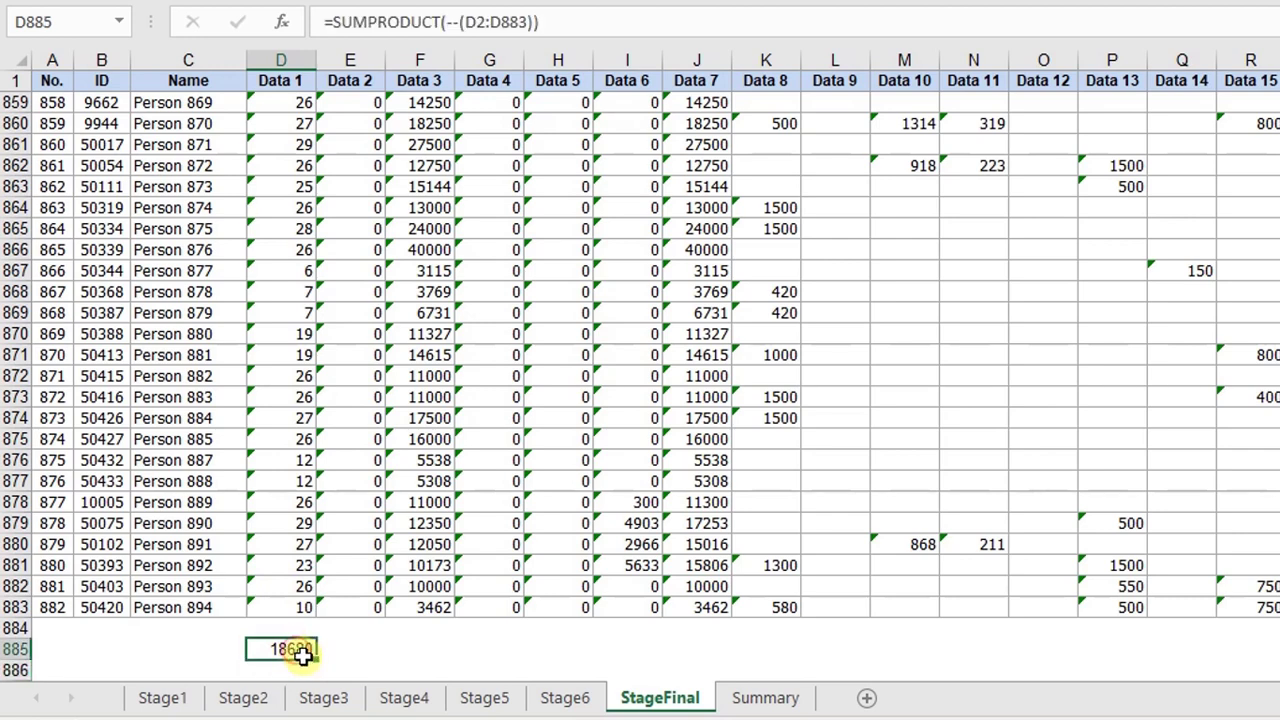
scroll(308, 657, "down", 1)
key("ctrl+shift+Right")
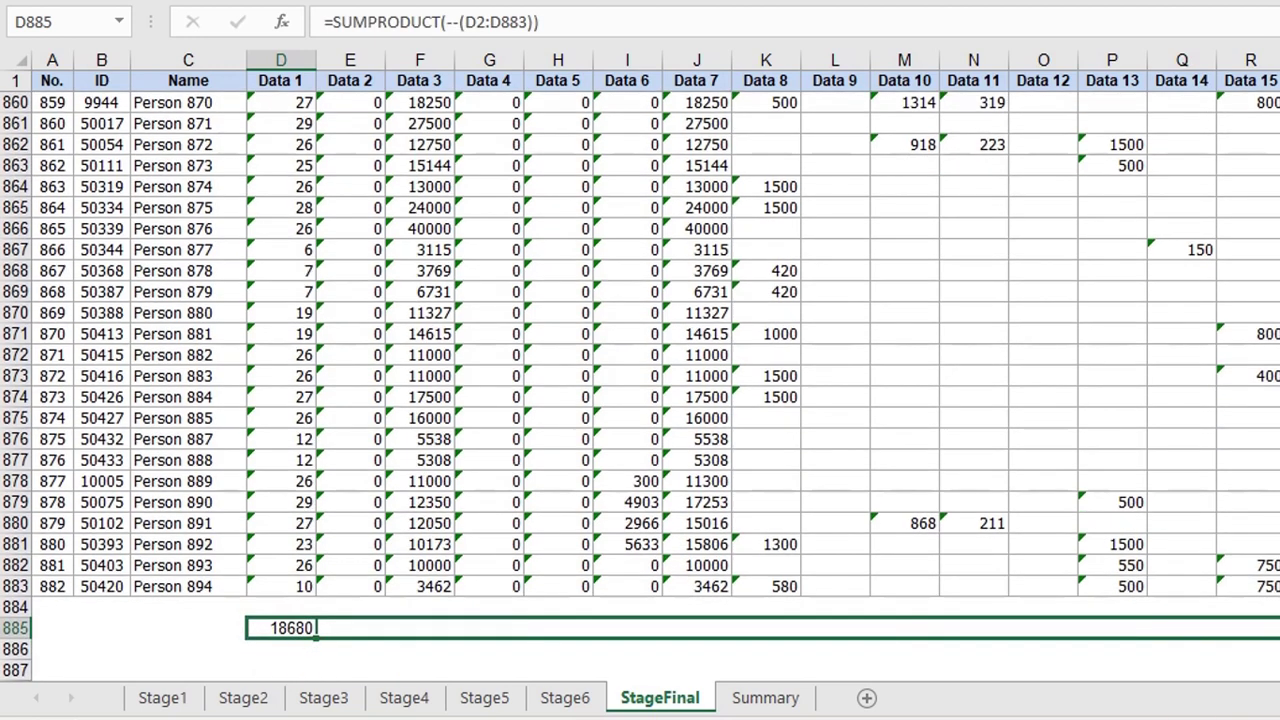
key("ctrl+r")
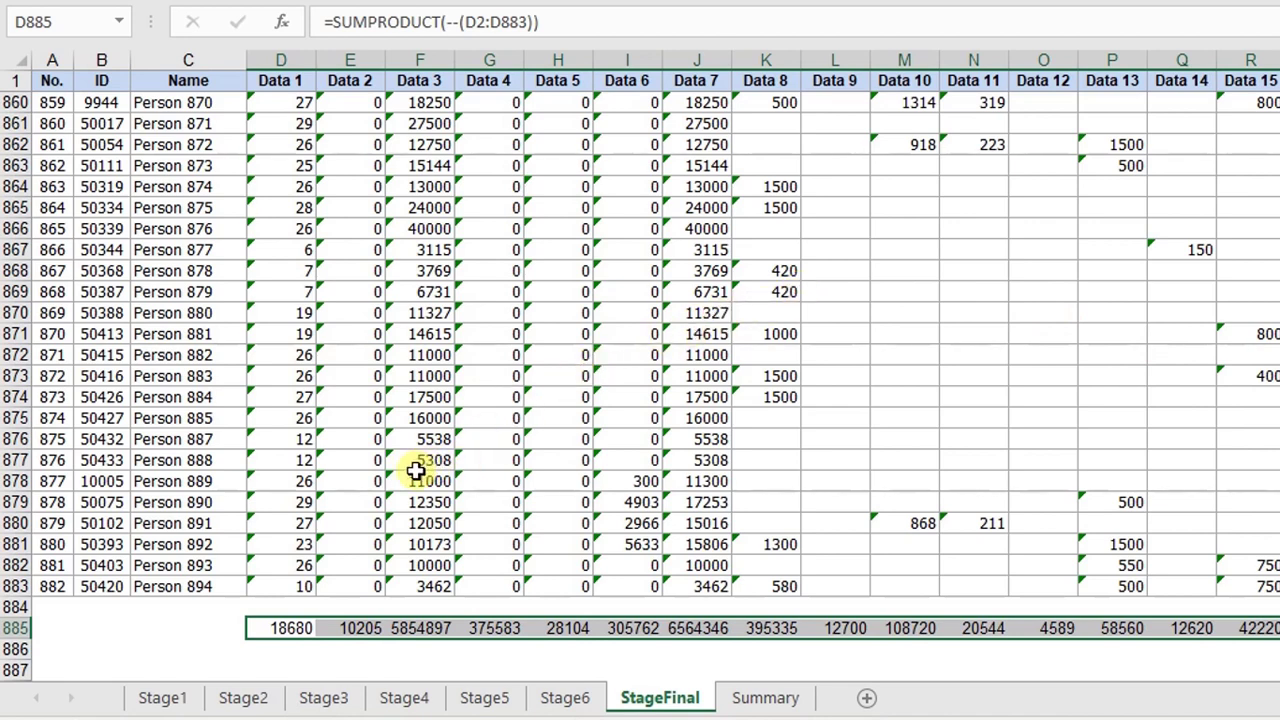
left_click(303, 505)
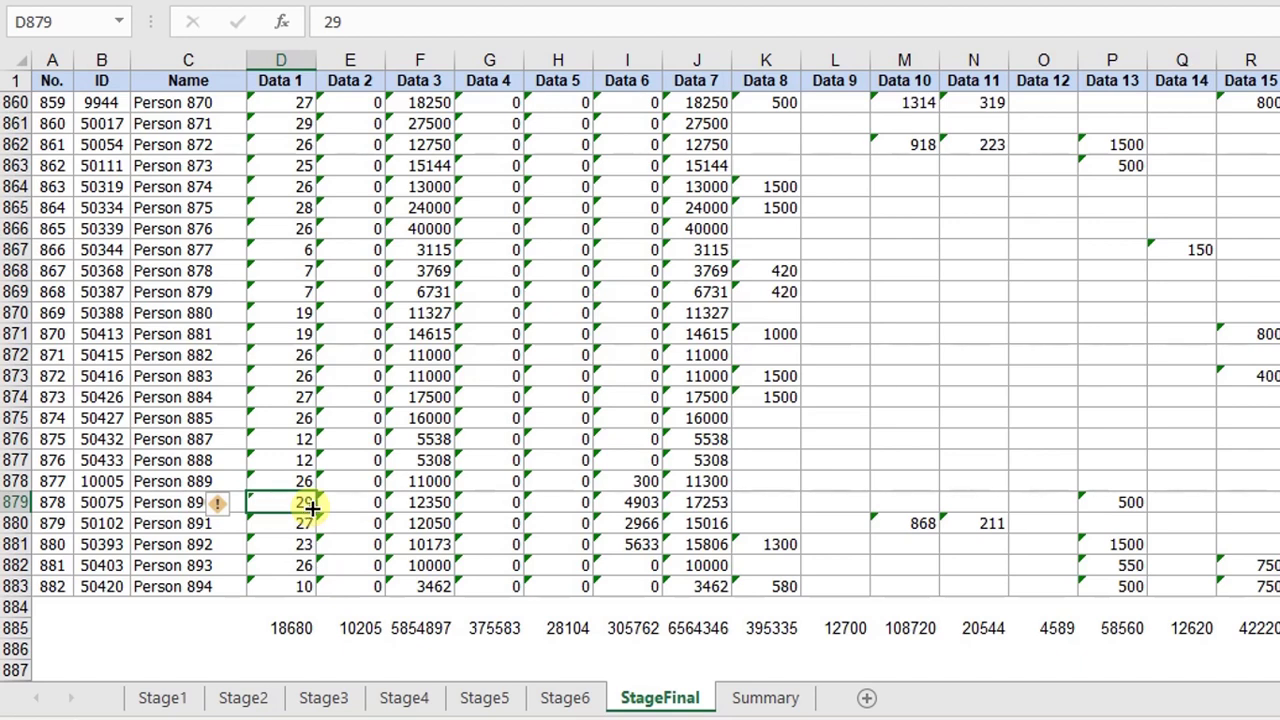
Go to the Summary sheet and review the topics list starting with Sum in B4
left_click(755, 698)
left_click(316, 319)
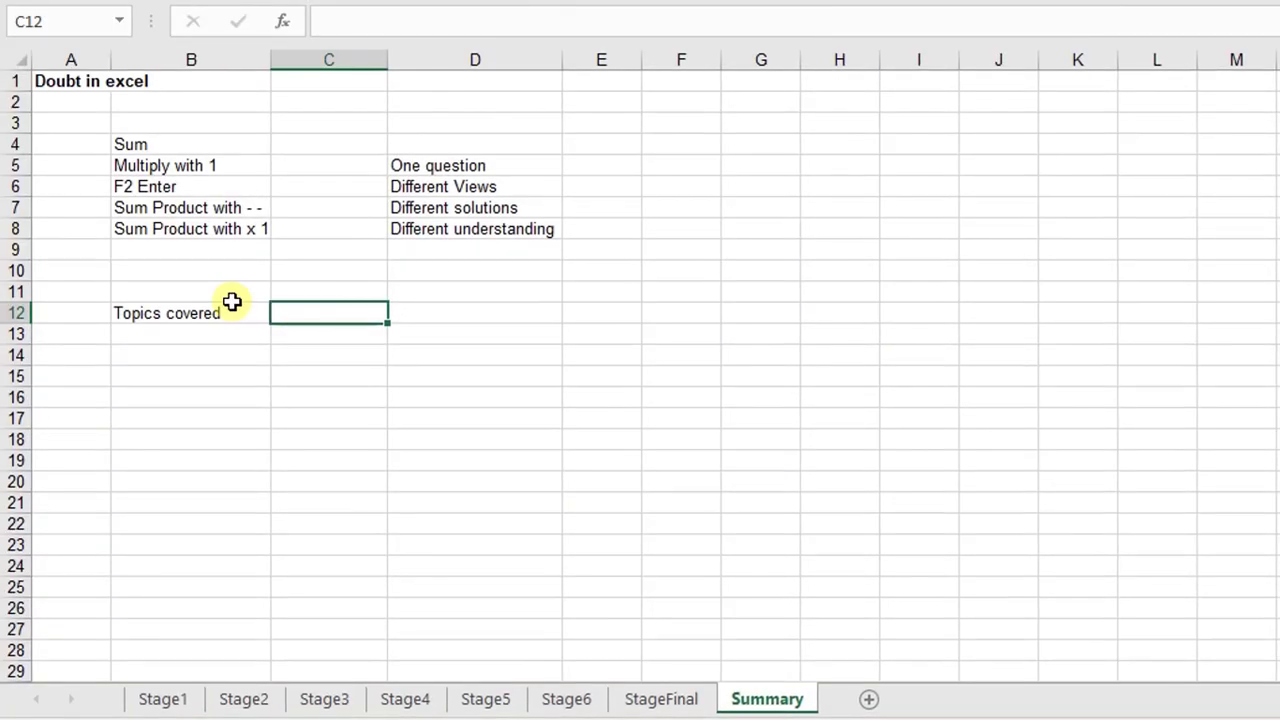
left_click(226, 309)
left_click(183, 150)
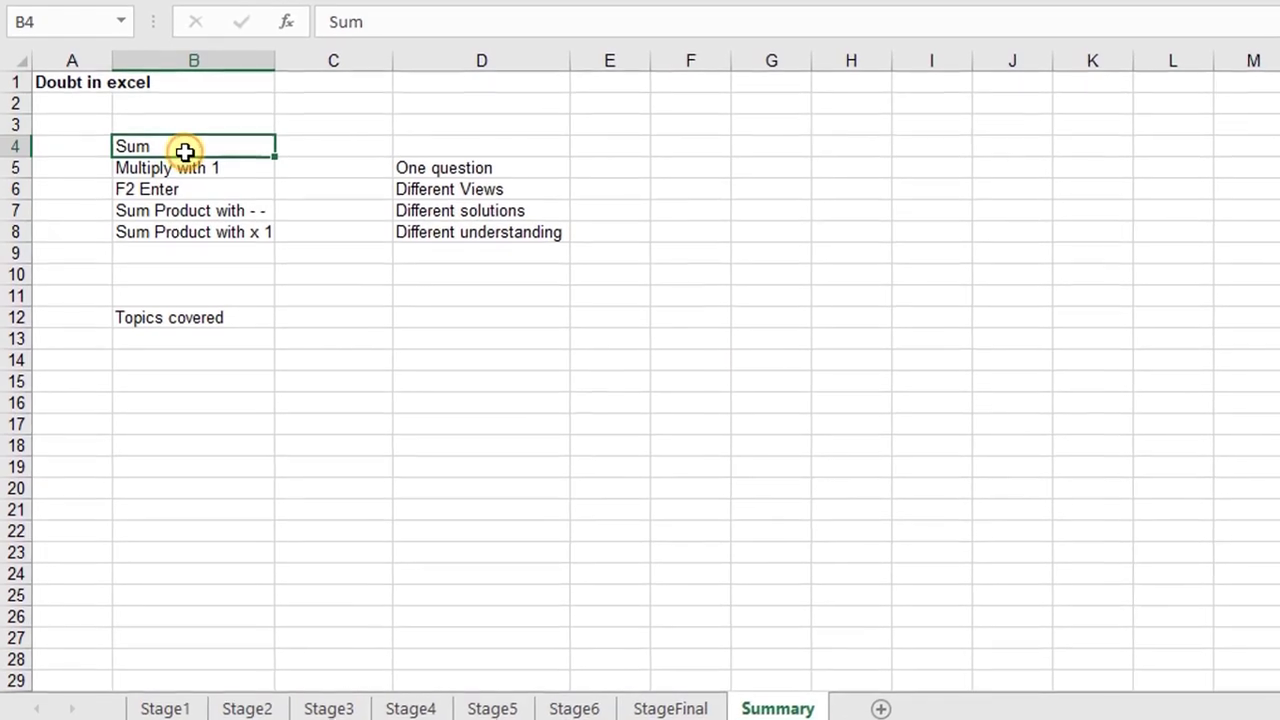